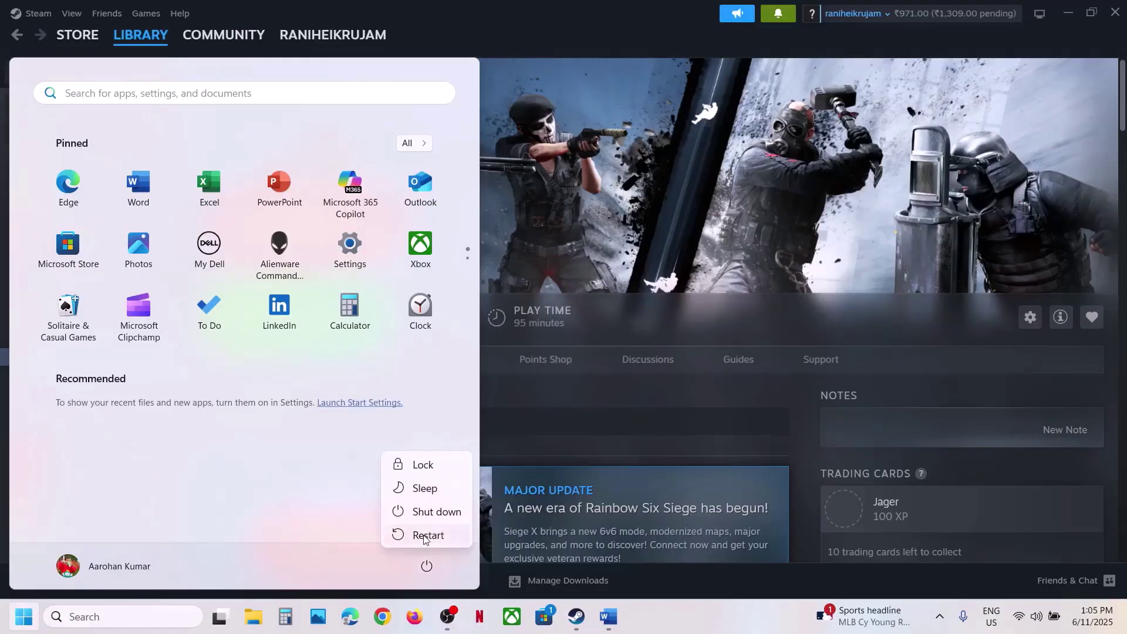
# - Close the Start menu and highlight the 'Uninstall and reinstall BattlEye' step in the Word instructions
pyautogui.click(593, 242)
pyautogui.click(593, 242)
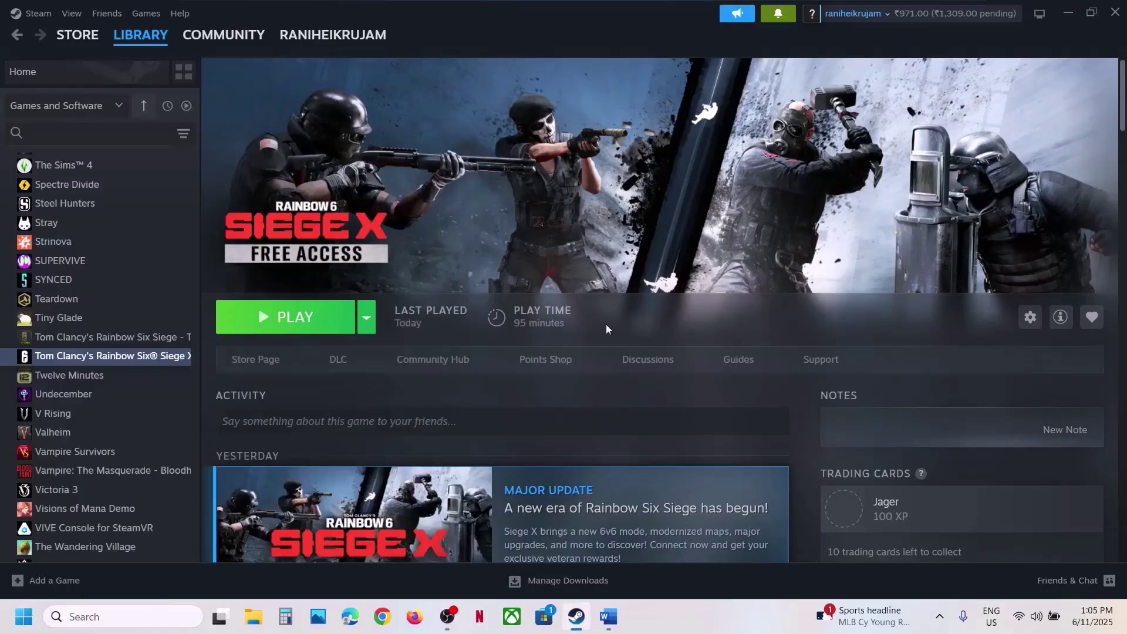
pyautogui.click(608, 616)
pyautogui.click(274, 214)
pyautogui.moveTo(224, 216); pyautogui.dragTo(783, 217)
# - Open Siege X's local game files from the Steam library via Manage > Browse local files
pyautogui.click(452, 44)
pyautogui.rightClick(138, 362)
pyautogui.moveTo(194, 449)
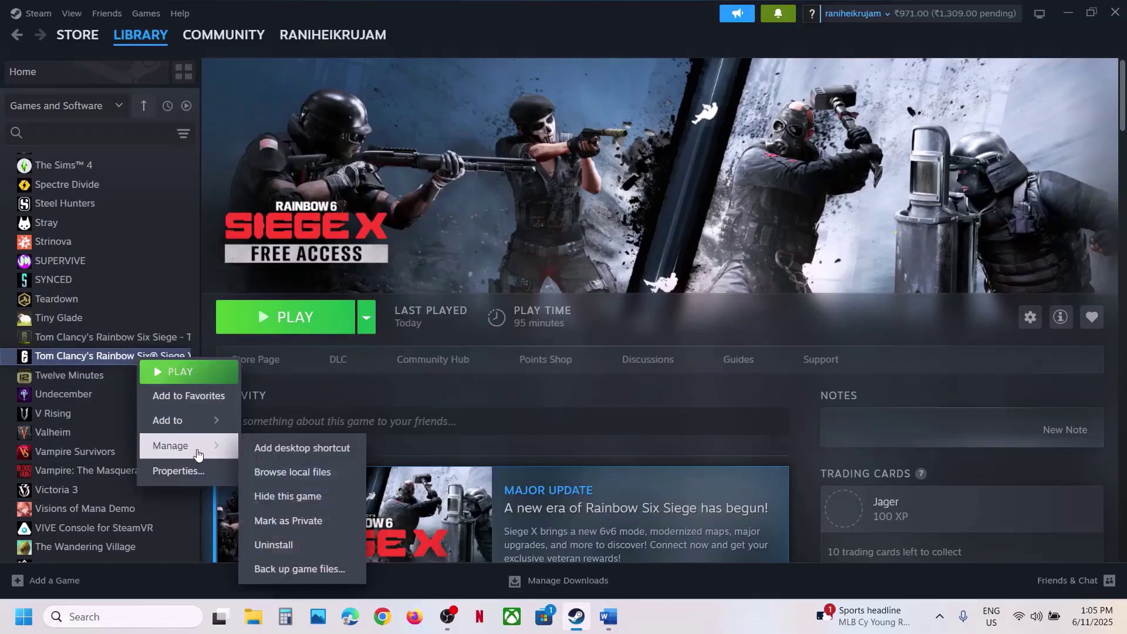
pyautogui.click(335, 469)
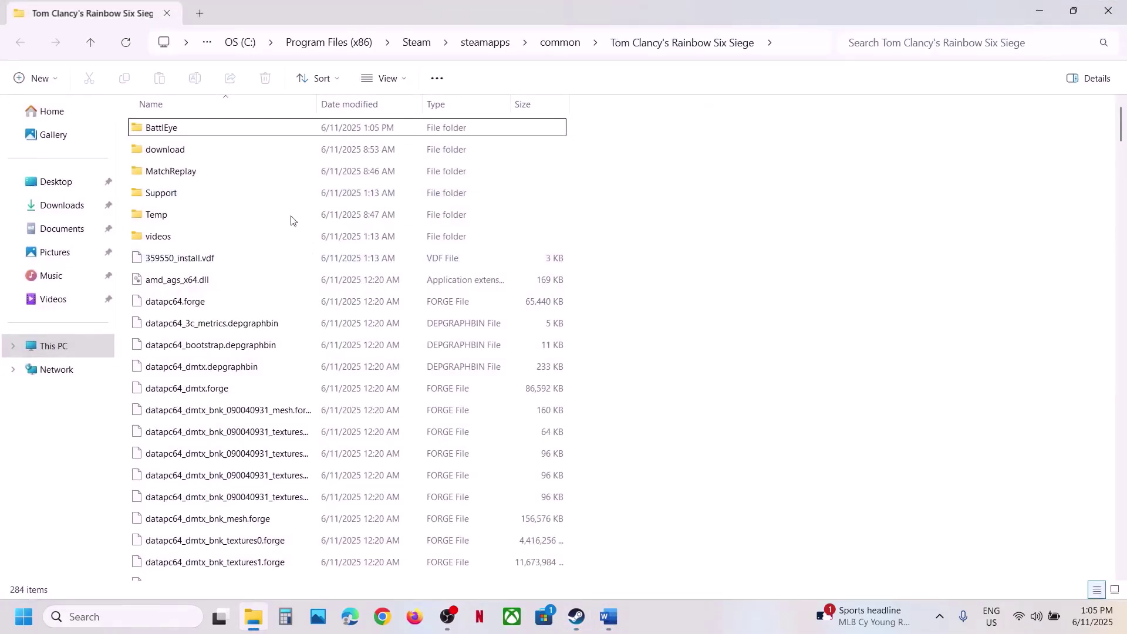
# - In the BattlEye folder, run Uninstall_BattlEye as administrator and approve the prompt
pyautogui.doubleClick(158, 128)
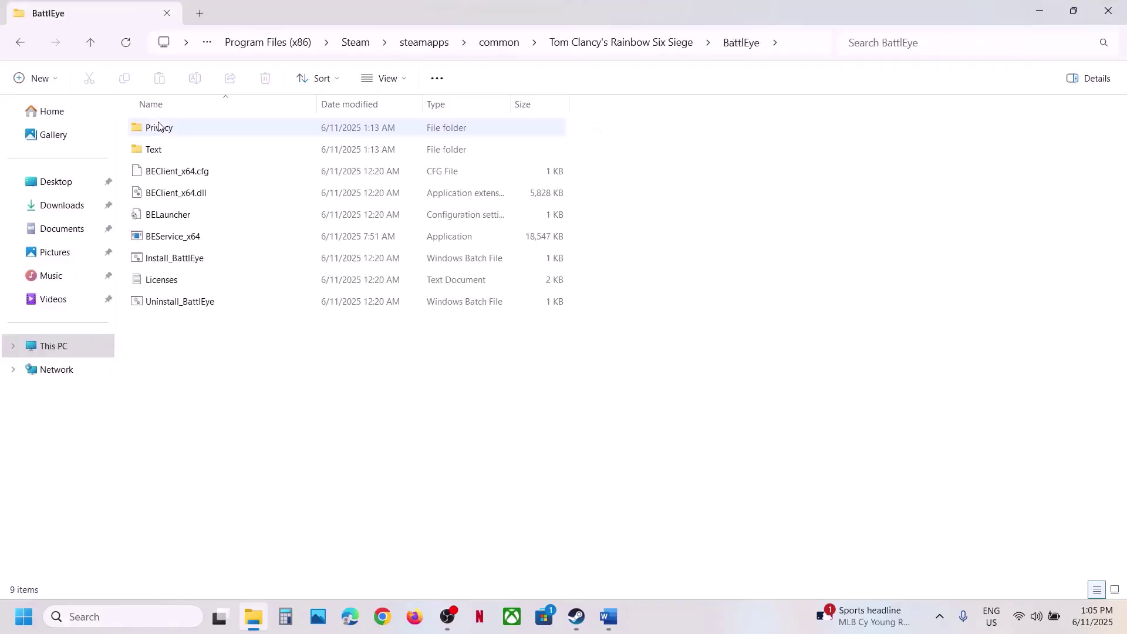
pyautogui.click(176, 302)
pyautogui.rightClick(194, 310)
pyautogui.click(291, 378)
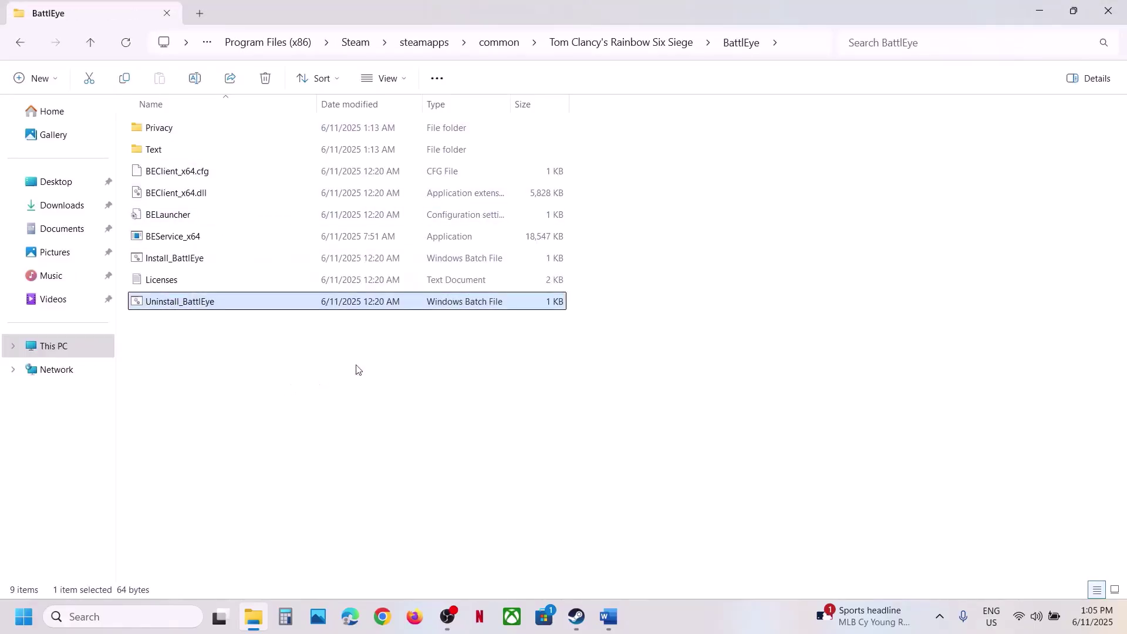
pyautogui.click(492, 455)
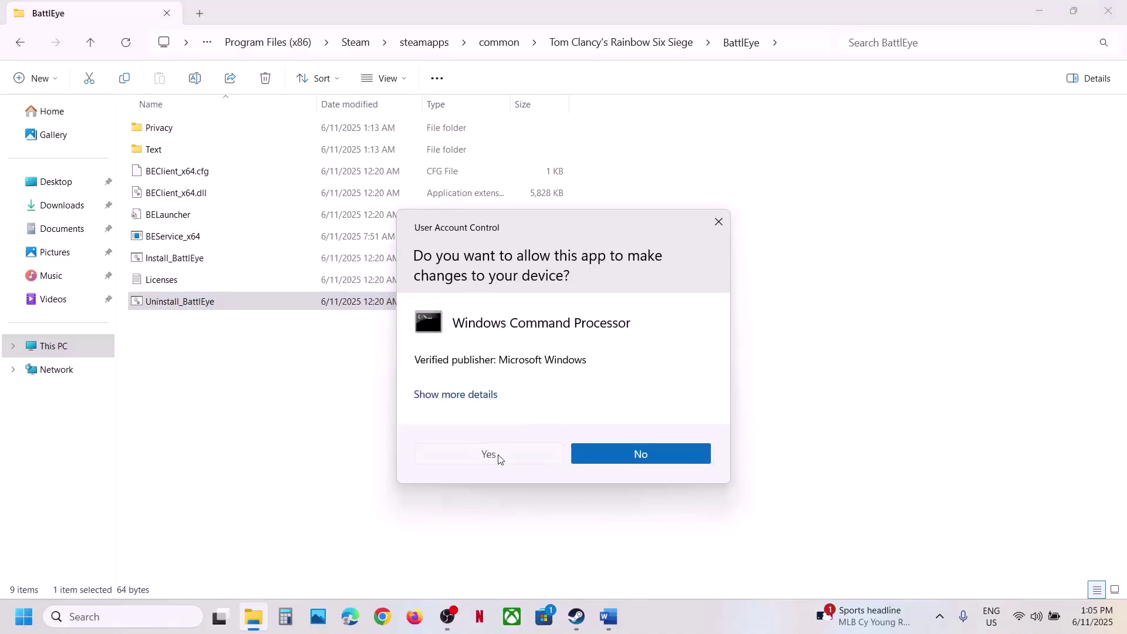
# - Run Install_BattlEye as administrator, approve the prompt, and return to Steam
pyautogui.click(164, 263)
pyautogui.rightClick(187, 262)
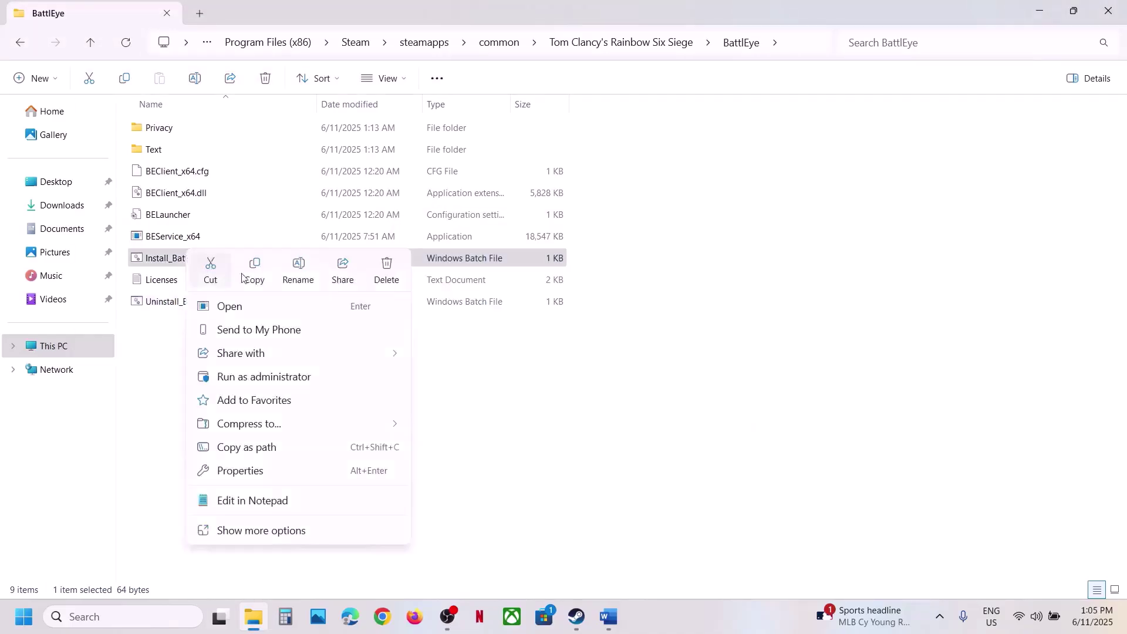
pyautogui.click(266, 377)
pyautogui.click(490, 453)
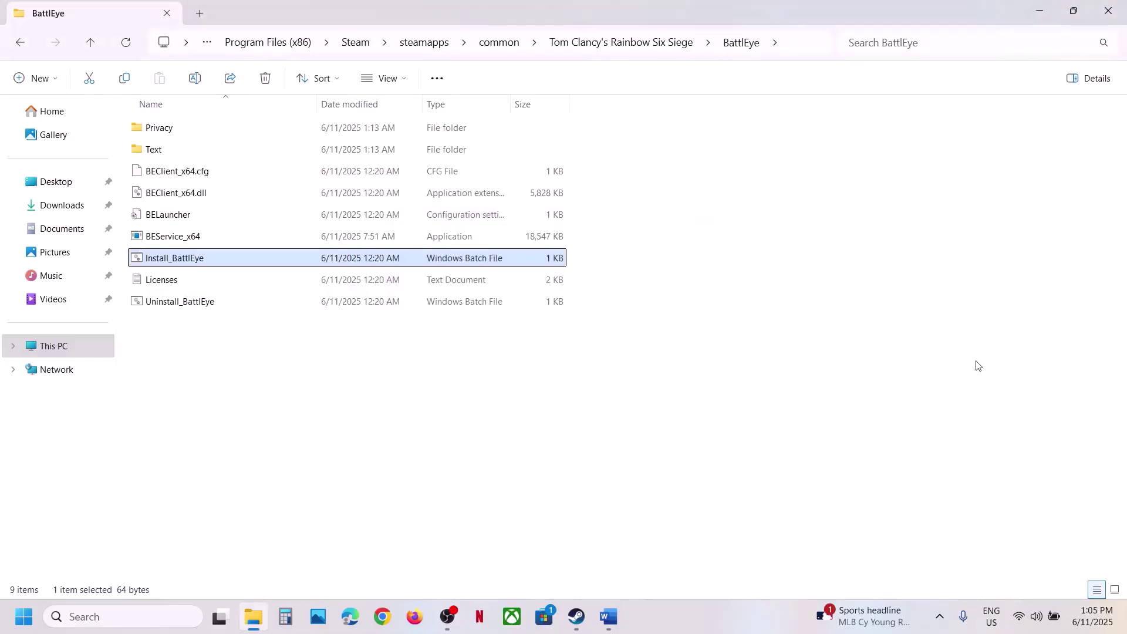
pyautogui.click(575, 618)
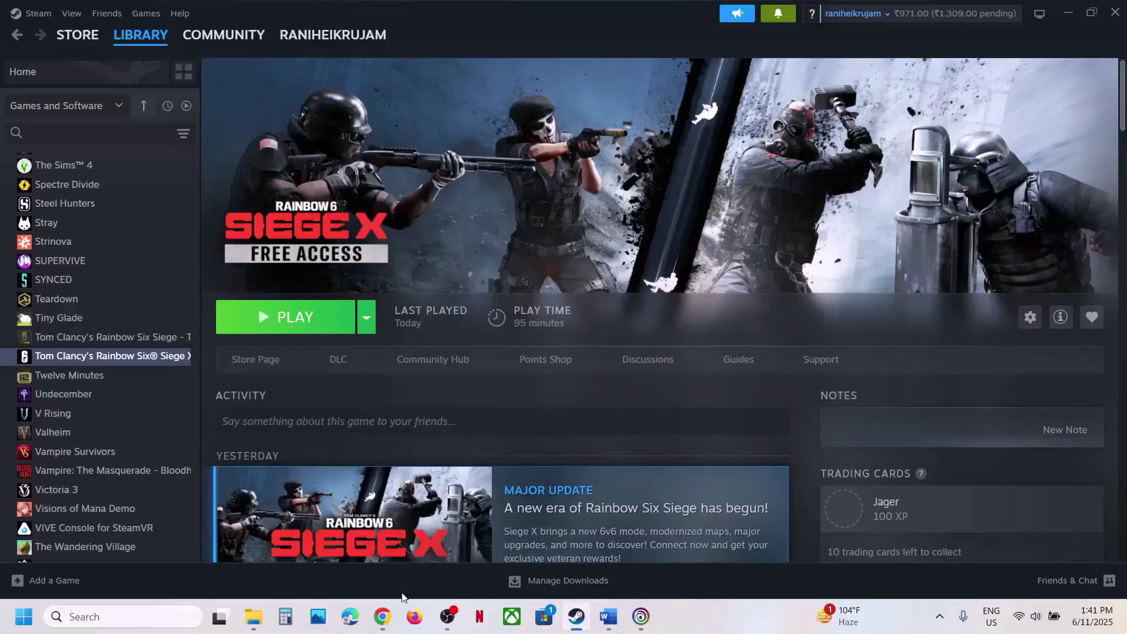
# - Rerun Uninstall_BattlEye as administrator from the BattlEye folder window, then switch to Steam
pyautogui.moveTo(263, 612)
pyautogui.click(581, 564)
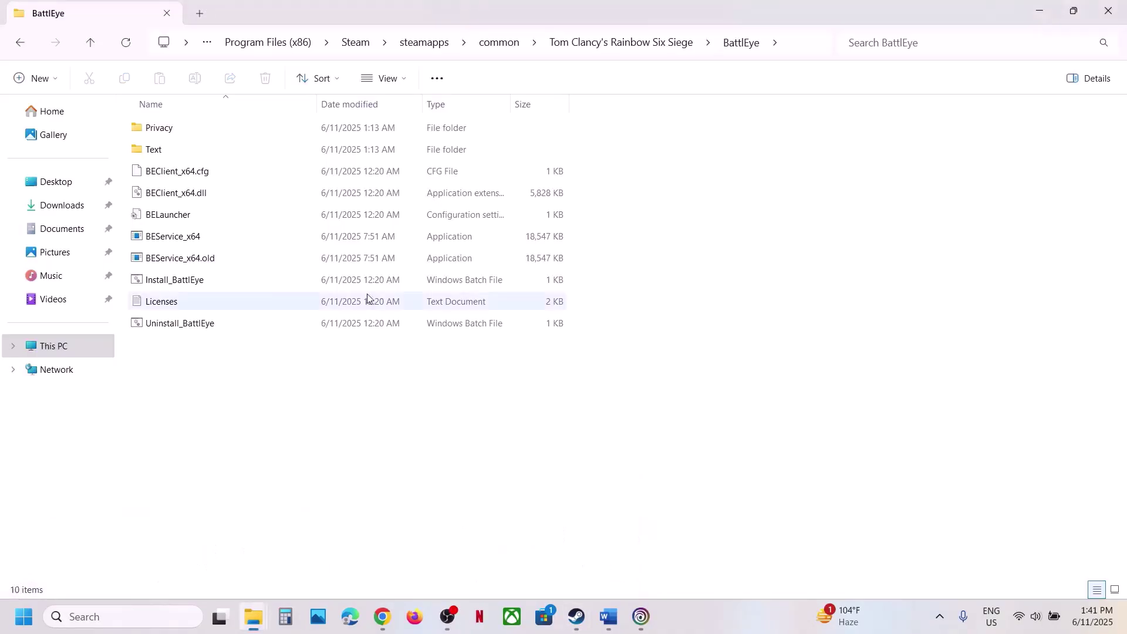
pyautogui.click(194, 329)
pyautogui.rightClick(196, 333)
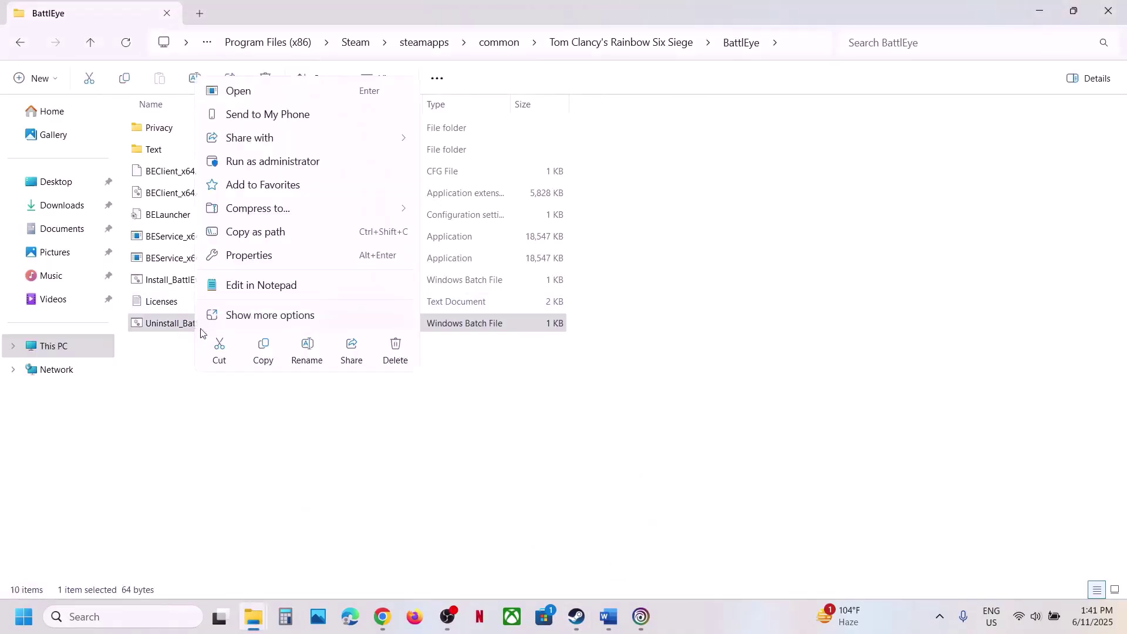
pyautogui.click(306, 160)
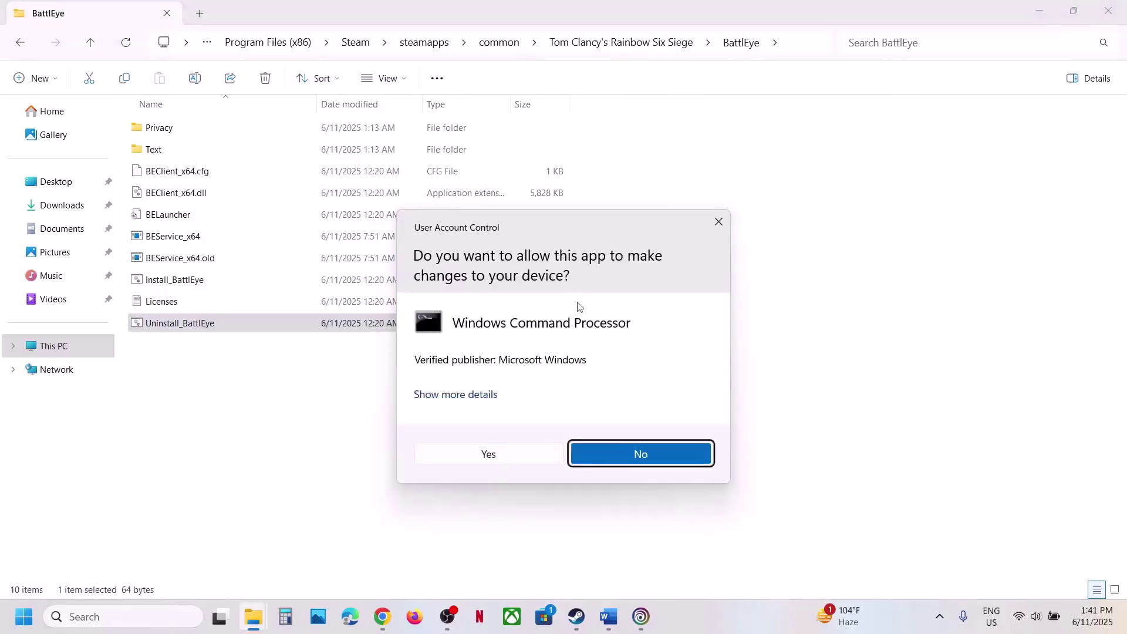
pyautogui.click(504, 457)
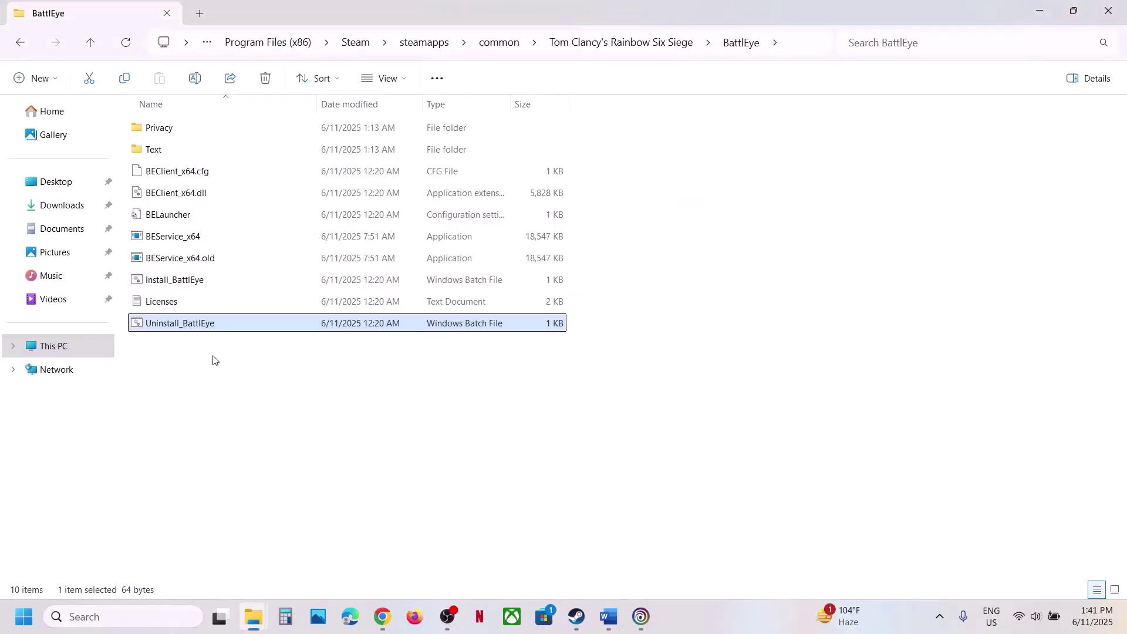
pyautogui.click(577, 616)
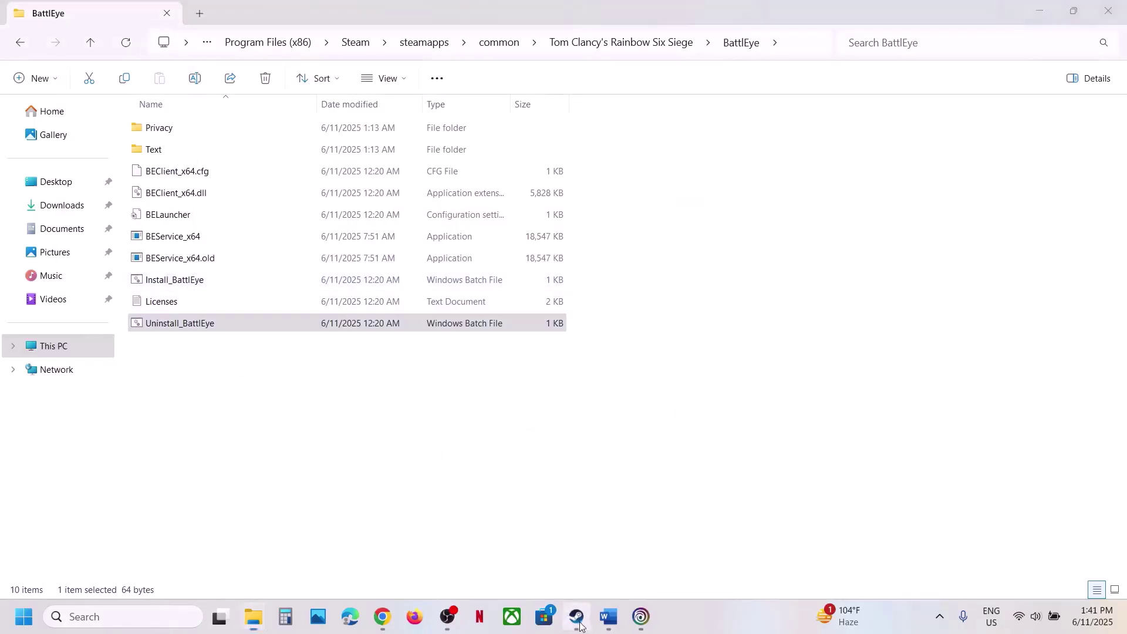
# - Launch Siege X with PLAY, approve the Steam Client Service prompt, and switch to Ubisoft Connect
pyautogui.click(287, 324)
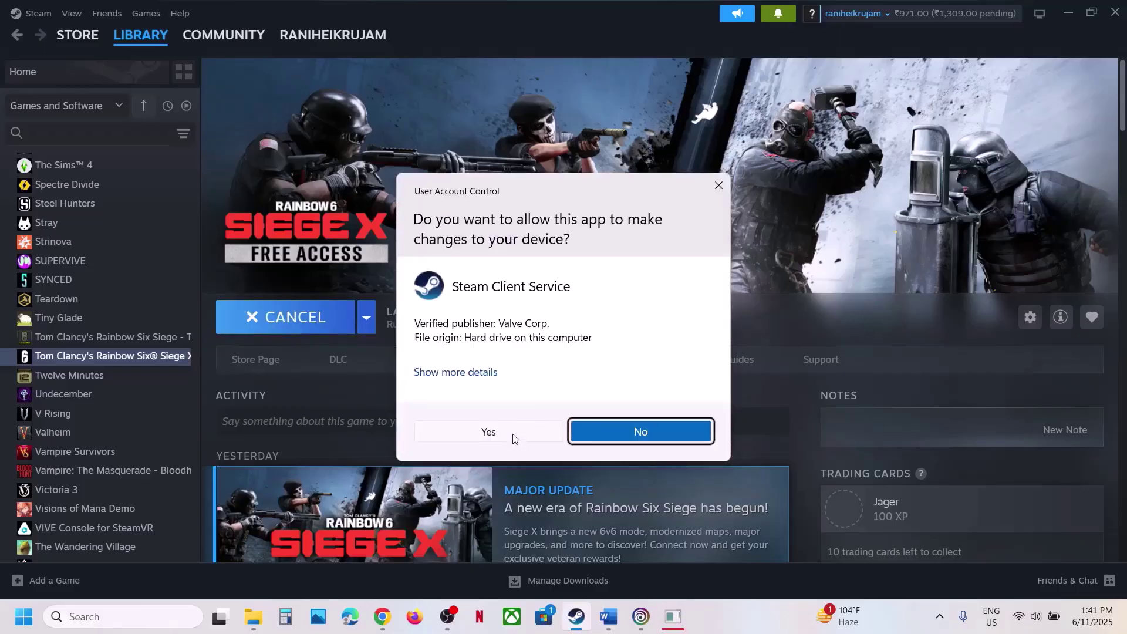
pyautogui.click(486, 430)
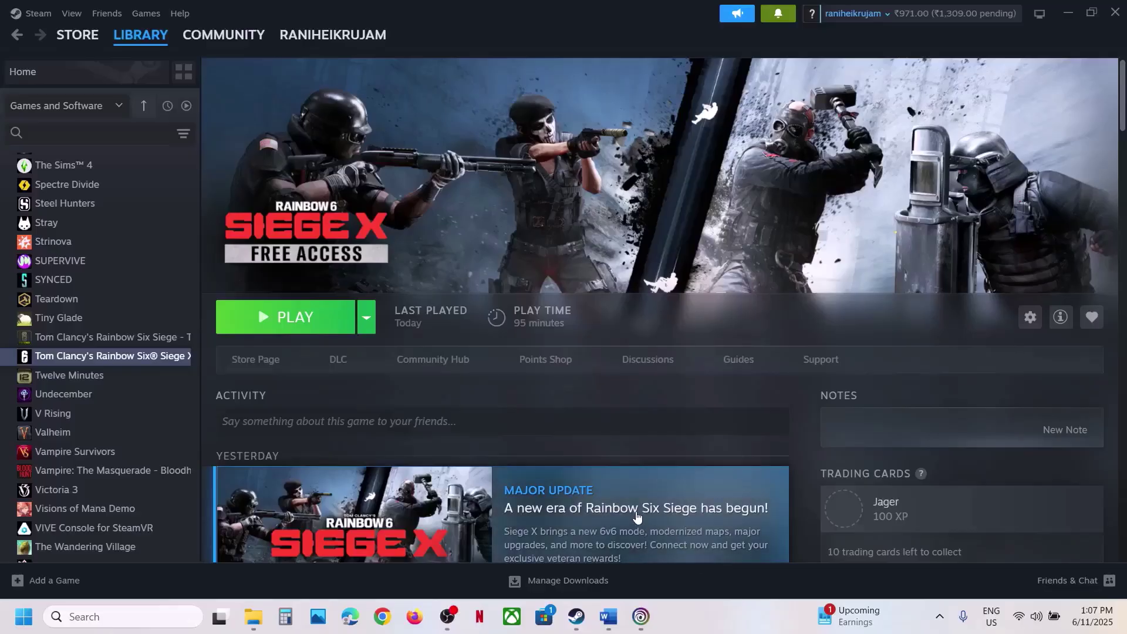
pyautogui.click(640, 616)
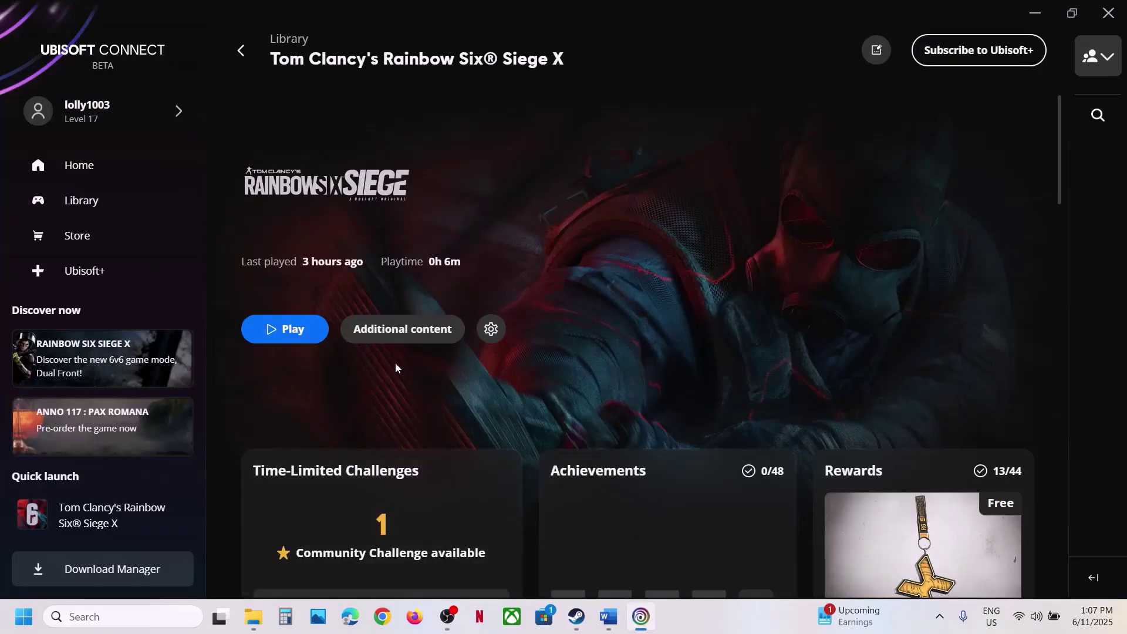
pyautogui.click(492, 337)
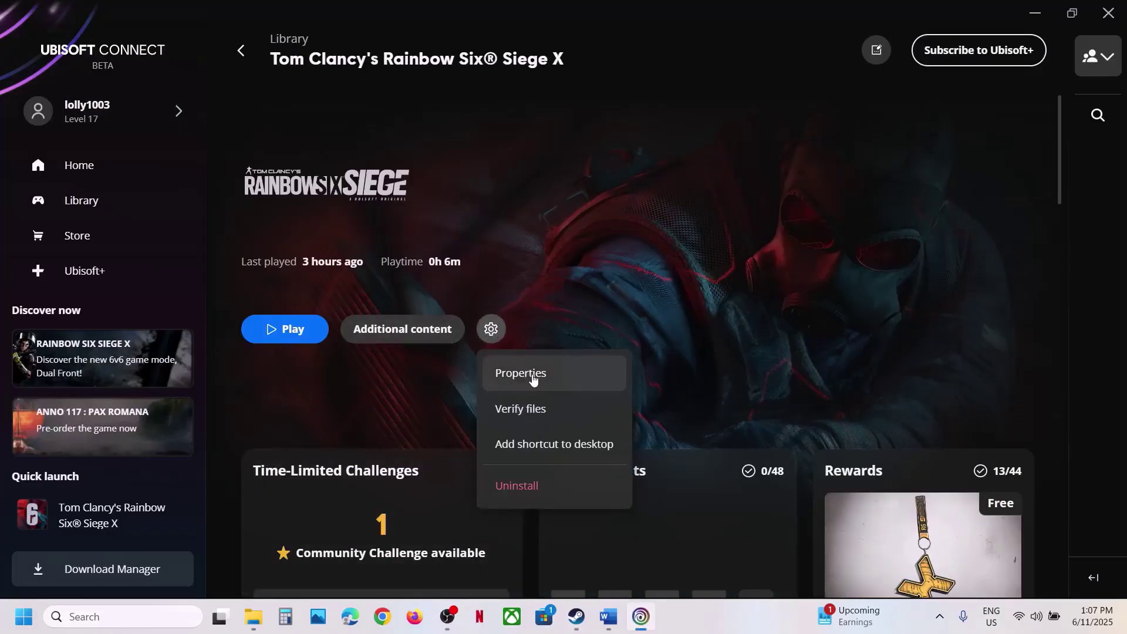
pyautogui.click(532, 376)
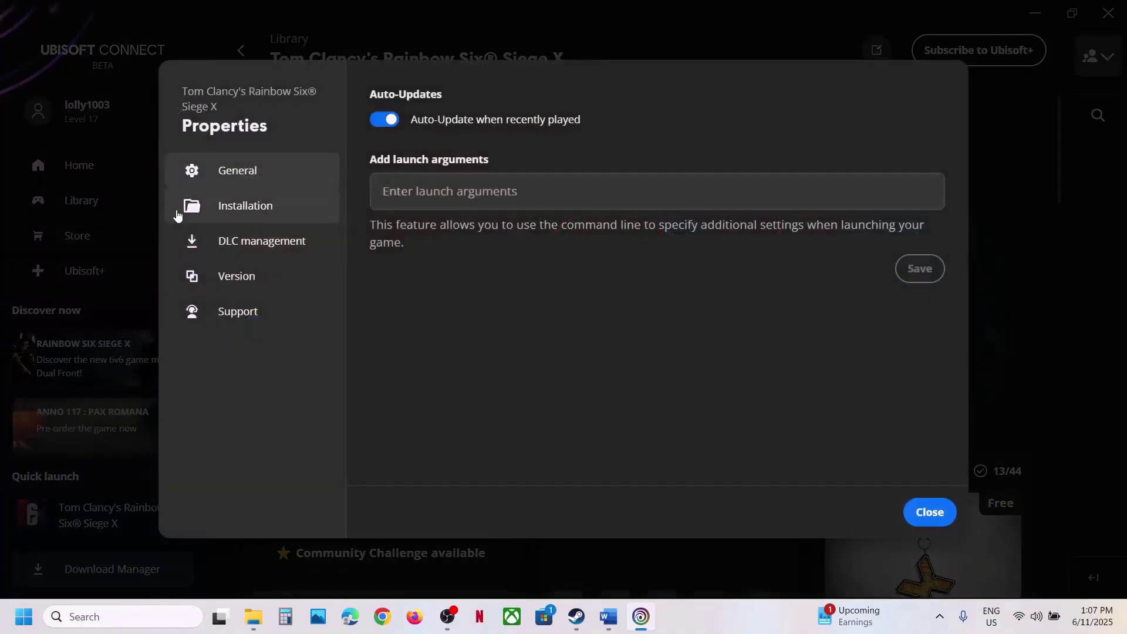
pyautogui.click(249, 215)
pyautogui.click(879, 193)
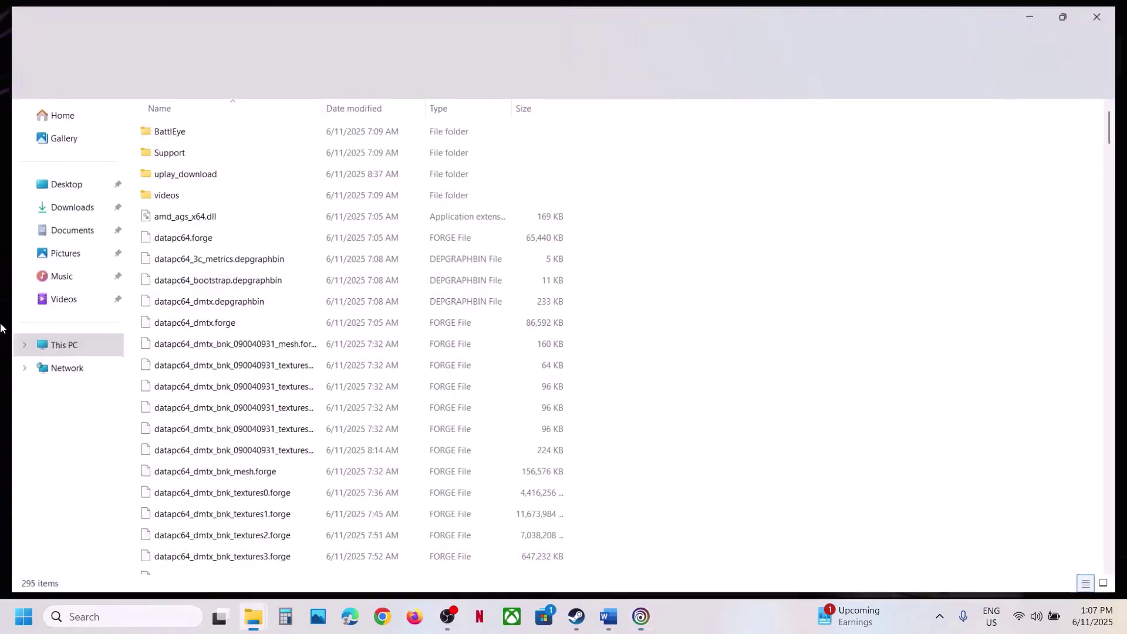
pyautogui.doubleClick(155, 127)
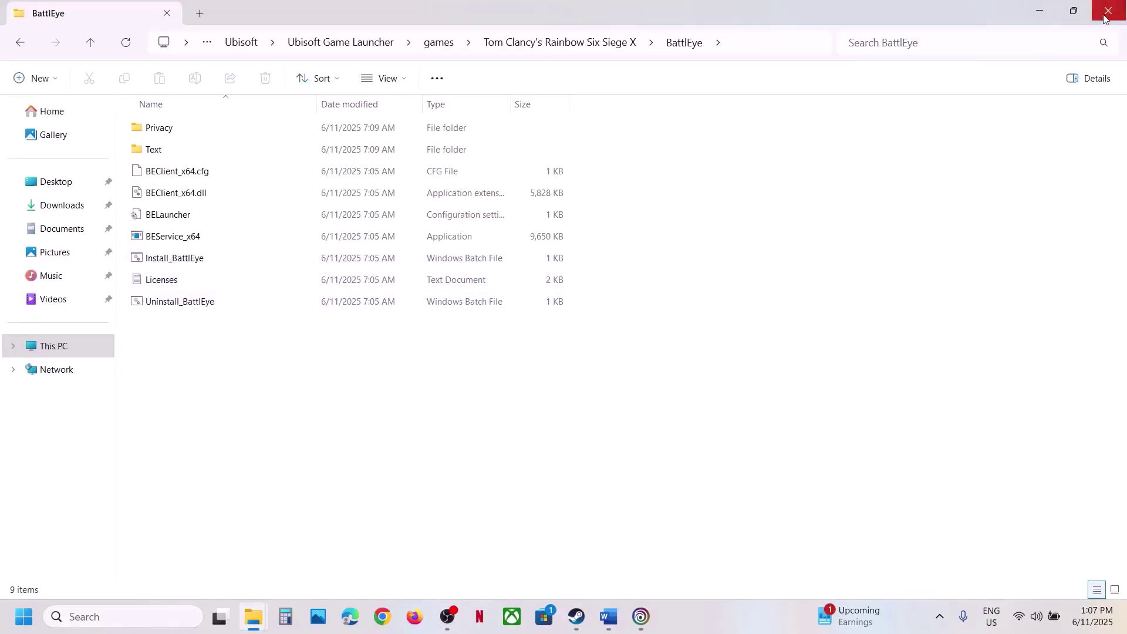
pyautogui.hotkey('alt', 'Tab')
pyautogui.click(930, 512)
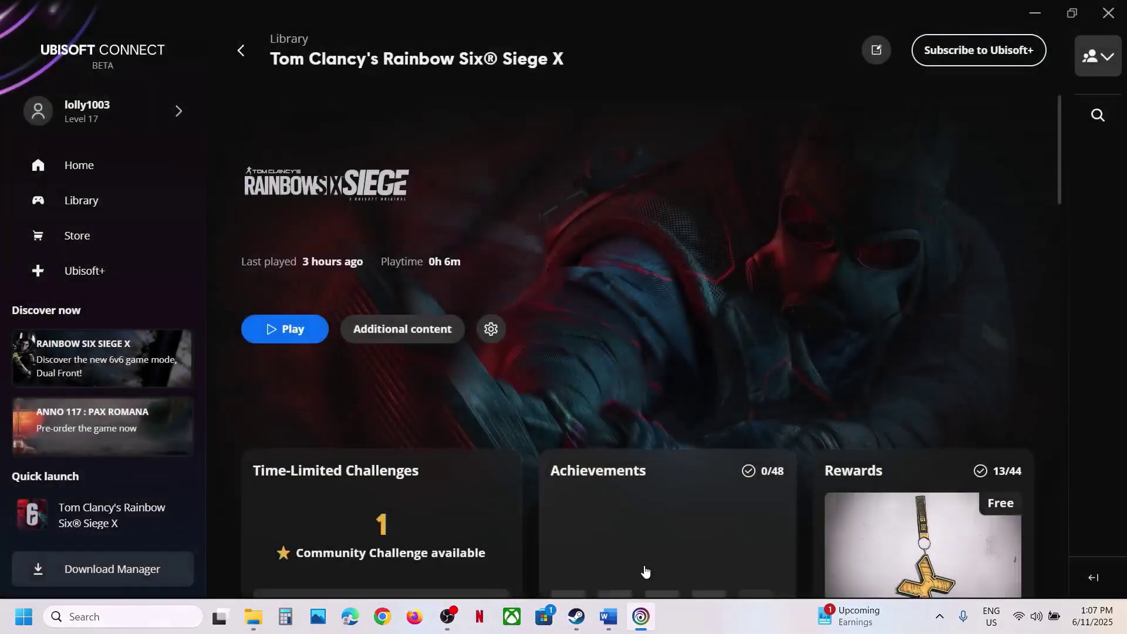
# - Bring Word forward, scroll to Step 2 and highlight its opening condition
pyautogui.click(609, 619)
pyautogui.scroll(-2, 355, 300)
pyautogui.scroll(1, 393, 355)
pyautogui.scroll(-1, 301, 249)
pyautogui.moveTo(246, 234); pyautogui.dragTo(349, 275)
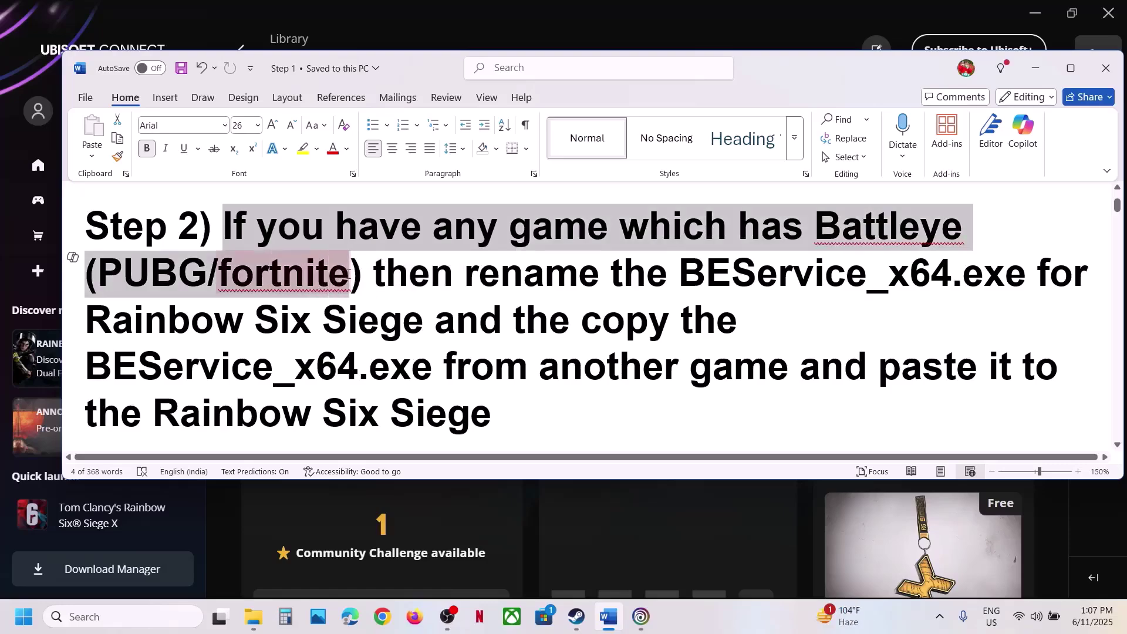
pyautogui.click(373, 275)
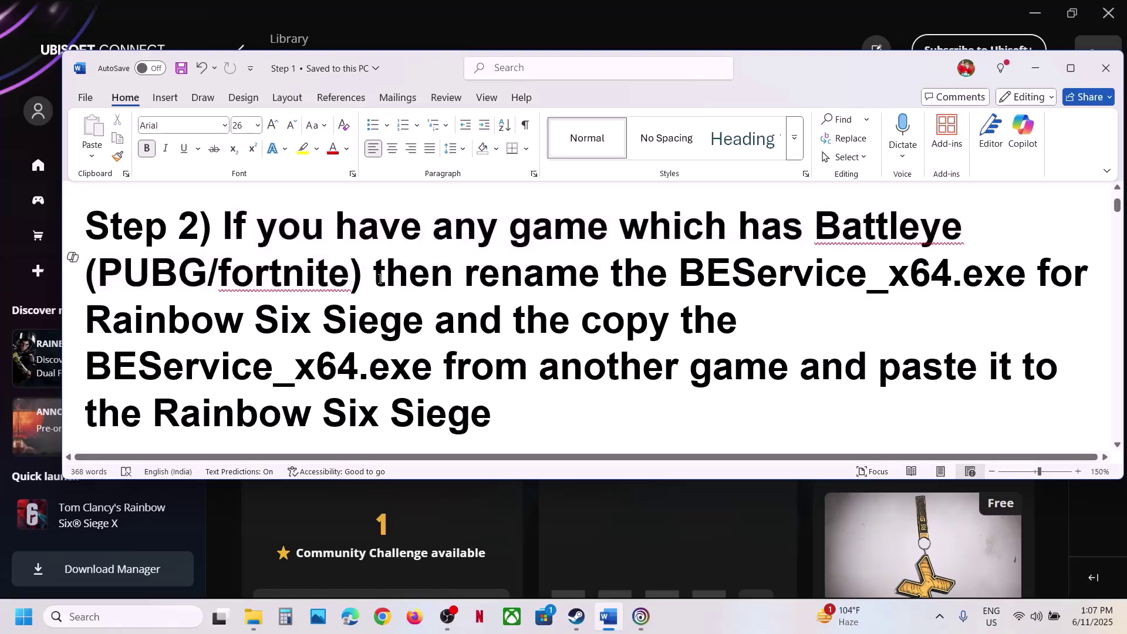
# - Highlight the BEService_x64.exe rename instruction and the Rainbow Six Siege references
pyautogui.moveTo(463, 273); pyautogui.dragTo(1000, 293)
pyautogui.moveTo(154, 328); pyautogui.dragTo(511, 323)
pyautogui.click(337, 367)
pyautogui.doubleClick(344, 371)
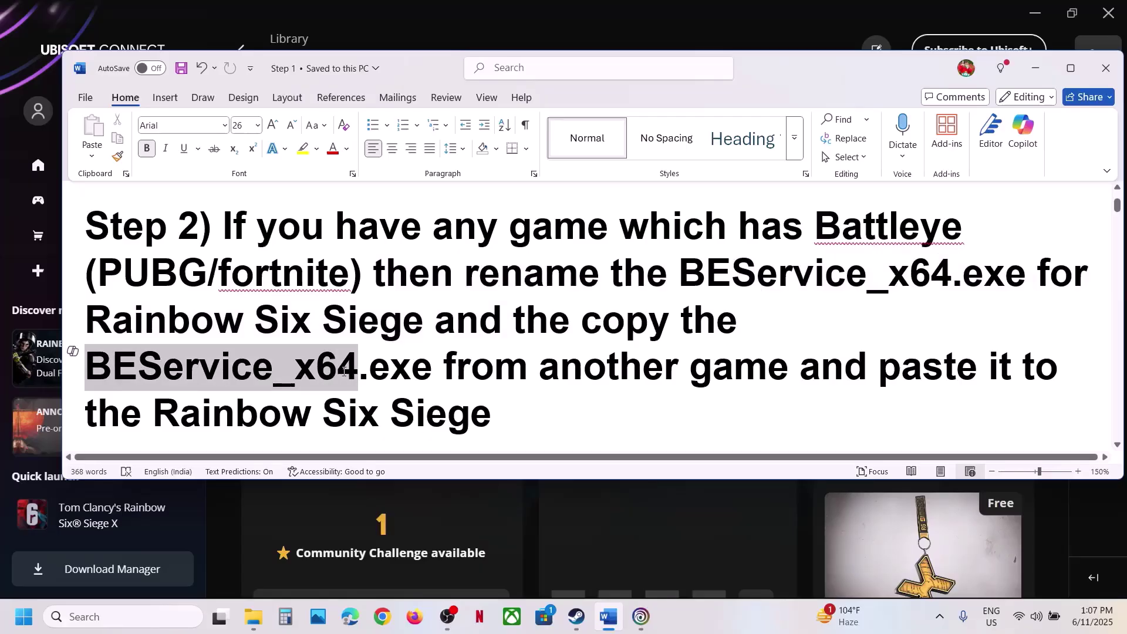
pyautogui.moveTo(520, 414); pyautogui.dragTo(152, 414)
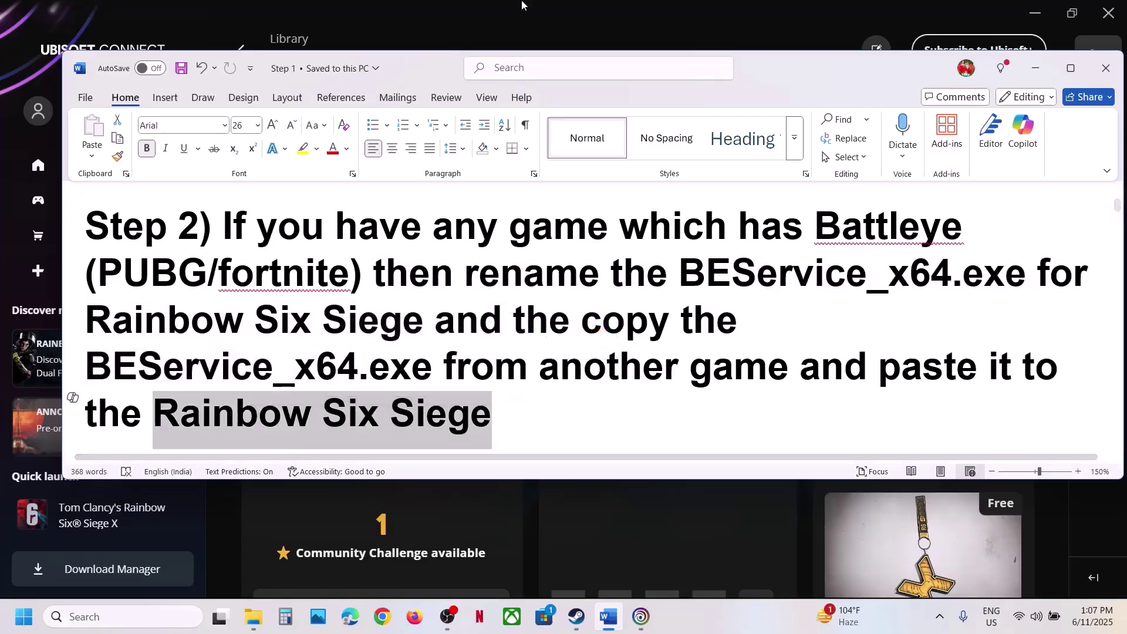
pyautogui.click(521, 4)
# - Reopen Siege X's local files from Steam and enter its BattlEye folder
pyautogui.click(575, 616)
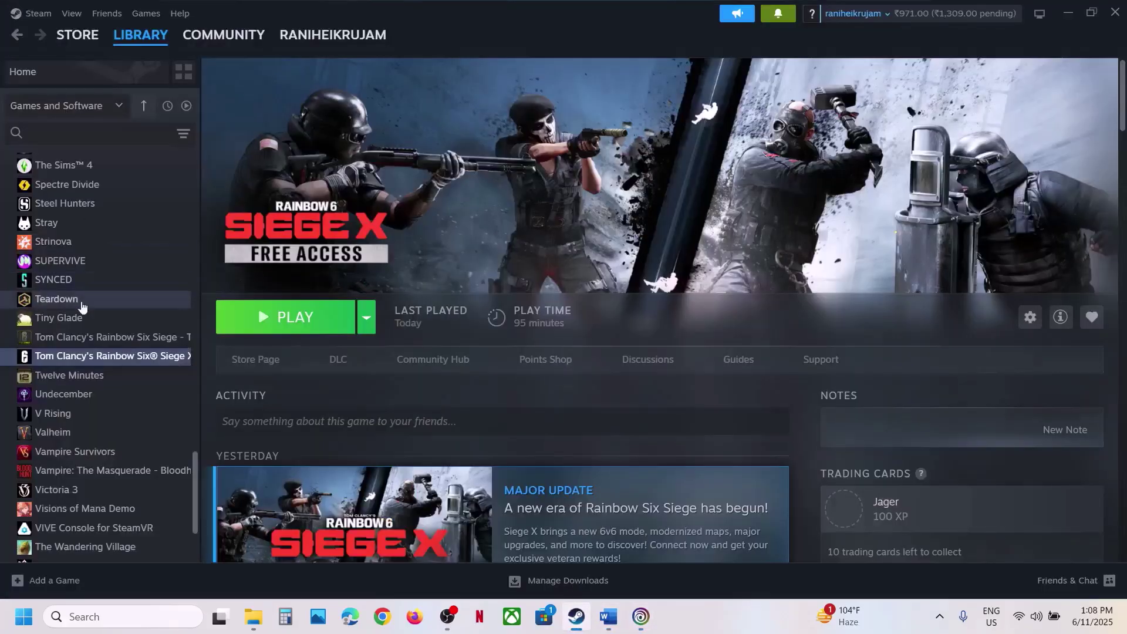
pyautogui.rightClick(123, 361)
pyautogui.moveTo(176, 448)
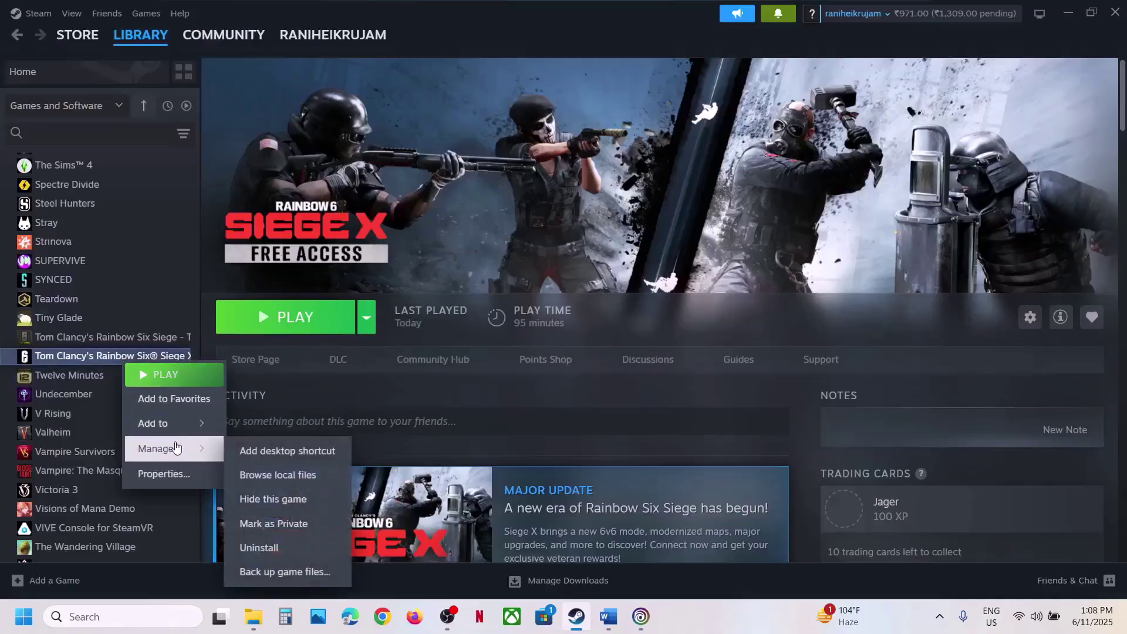
pyautogui.click(291, 475)
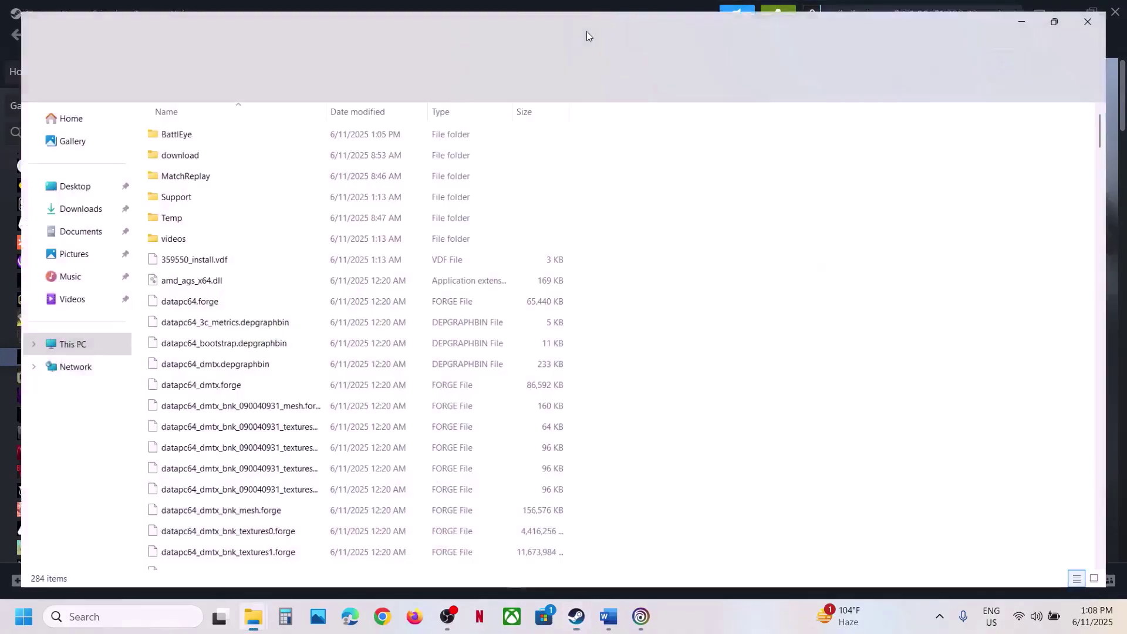
pyautogui.click(163, 132)
pyautogui.doubleClick(164, 132)
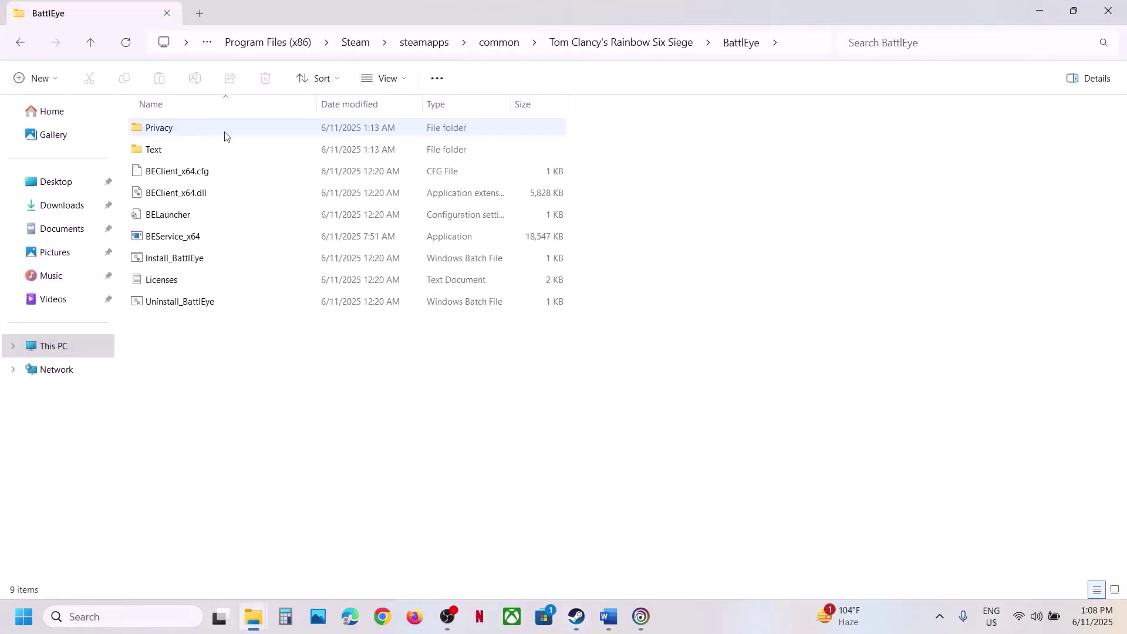
# - Rename BEService_x64 to BEService_x64.old
pyautogui.click(162, 244)
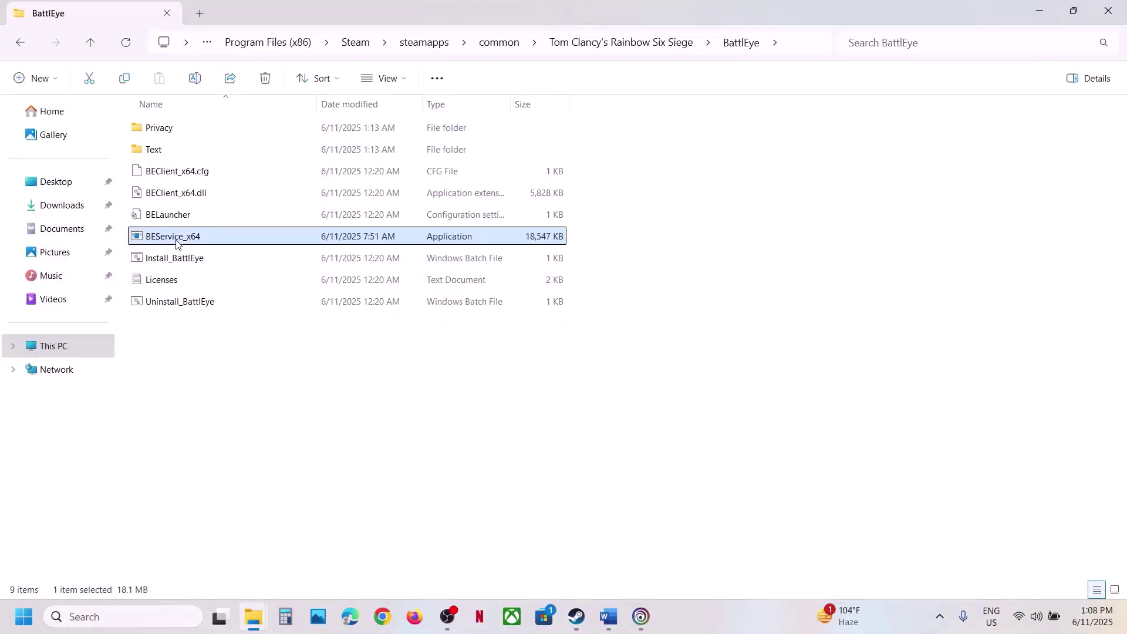
pyautogui.rightClick(178, 241)
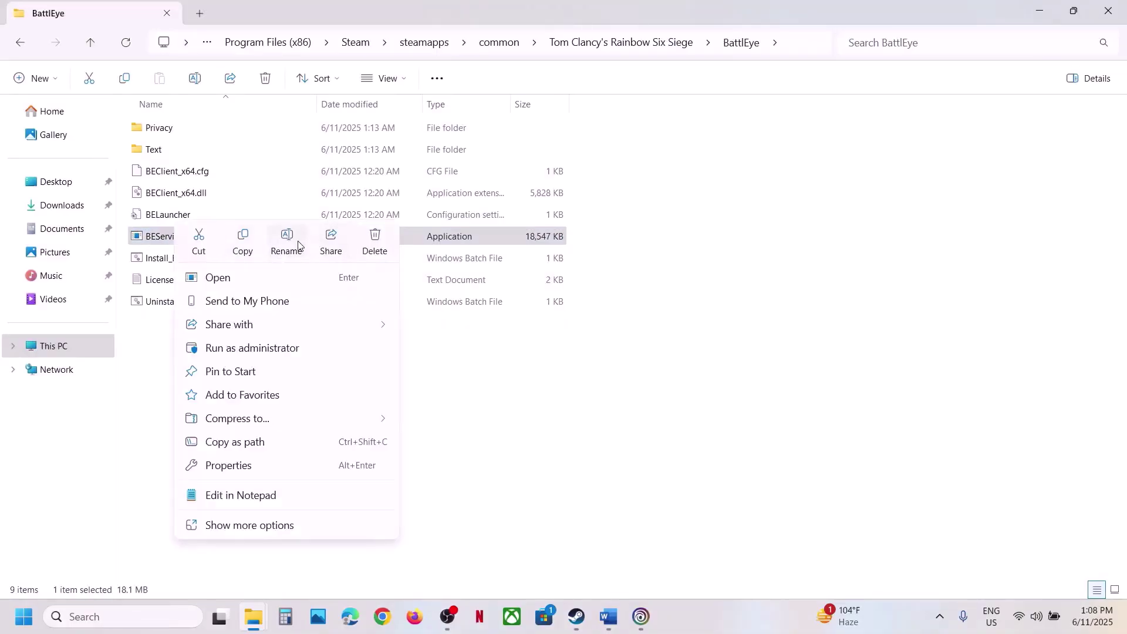
pyautogui.click(286, 241)
pyautogui.click(208, 236)
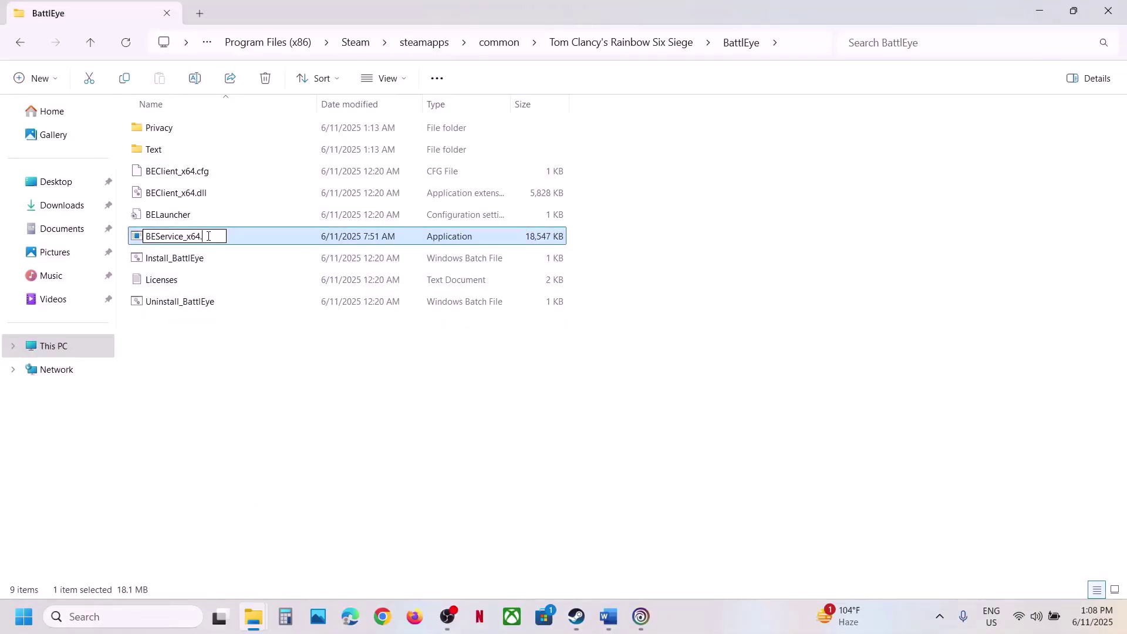
pyautogui.click(426, 403)
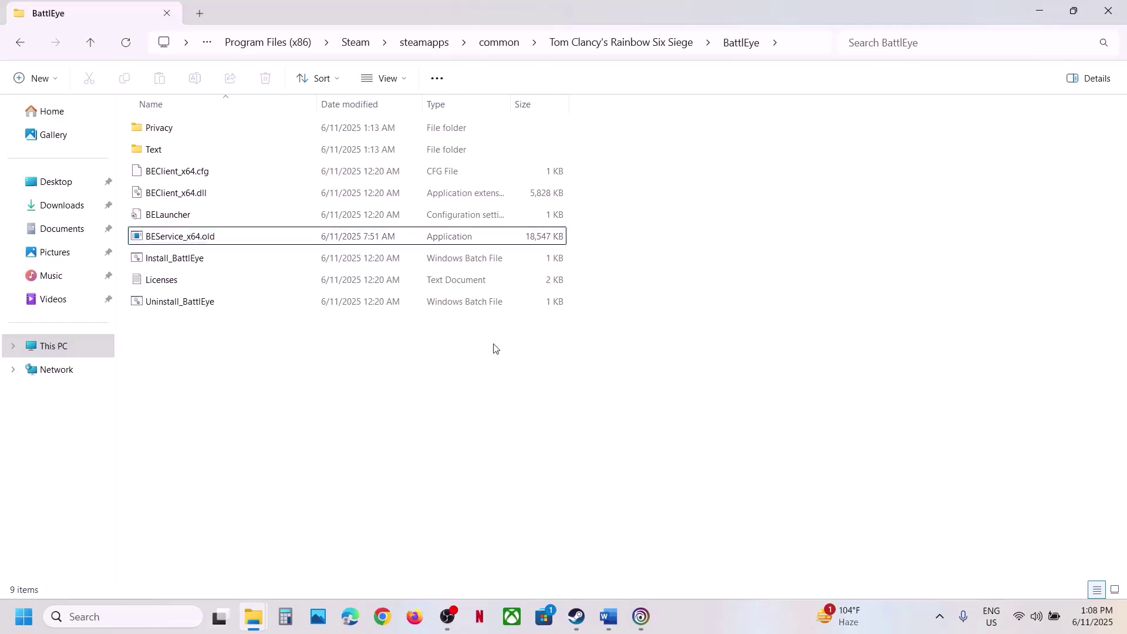
# - Copy BEService_x64 from PUBG\TslGame\Binaries\Win64\BattlEye
pyautogui.click(92, 46)
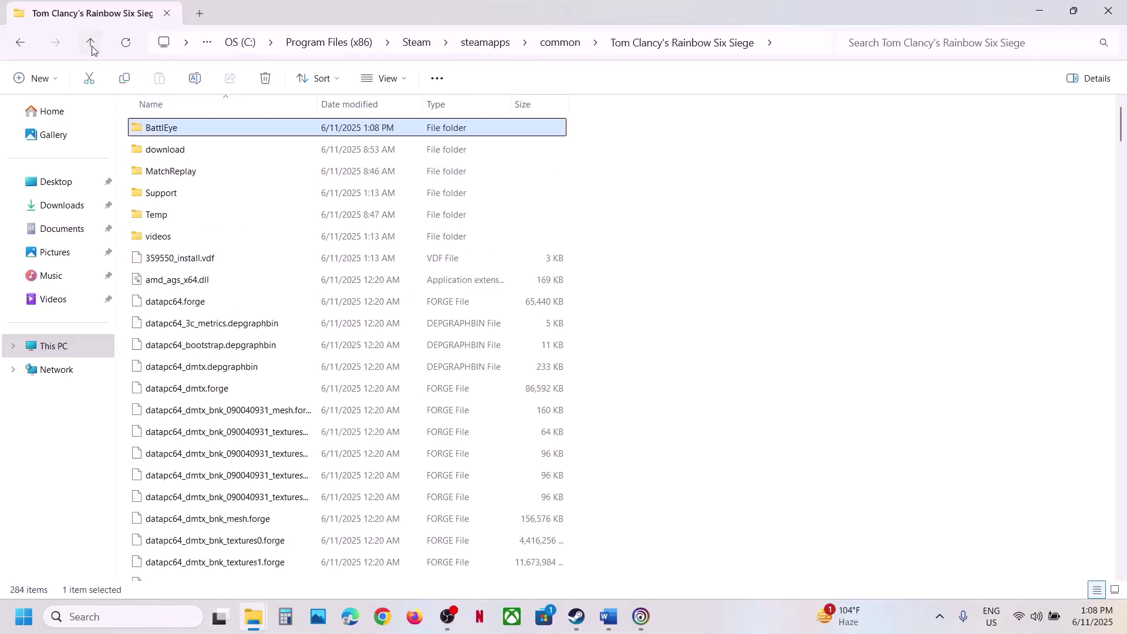
pyautogui.click(92, 46)
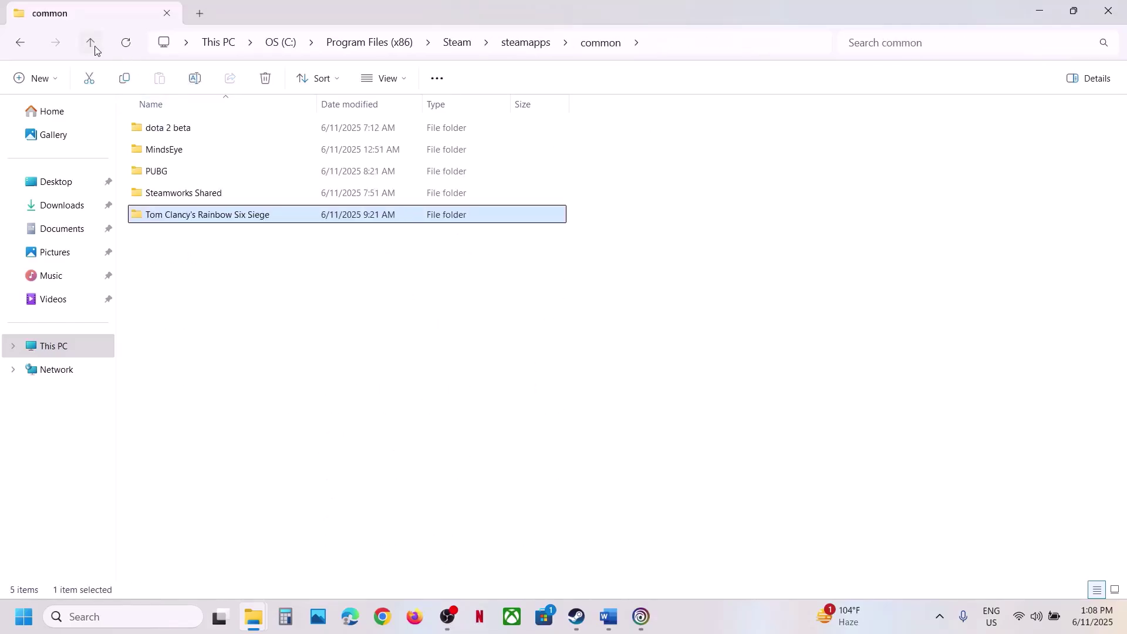
pyautogui.doubleClick(172, 180)
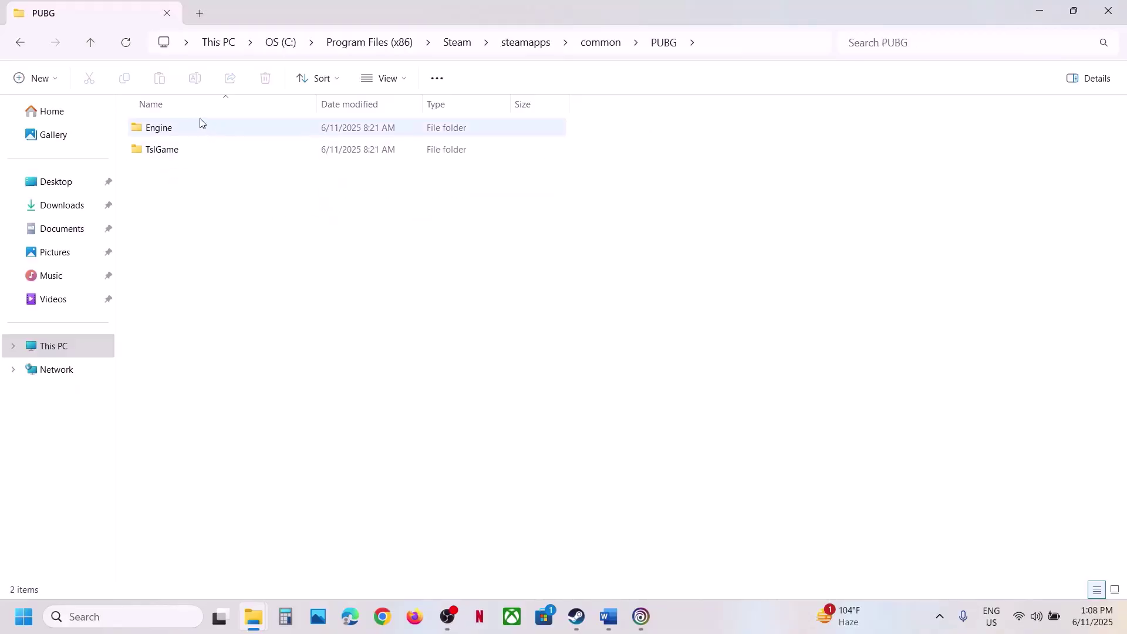
pyautogui.doubleClick(167, 152)
pyautogui.doubleClick(167, 129)
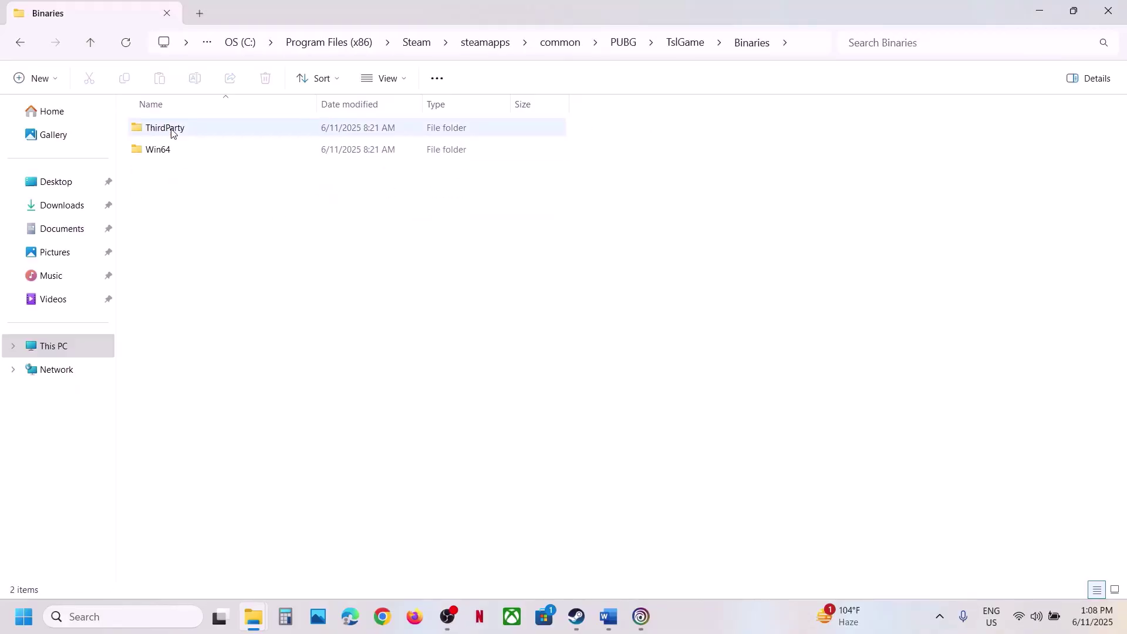
pyautogui.doubleClick(171, 150)
pyautogui.doubleClick(175, 134)
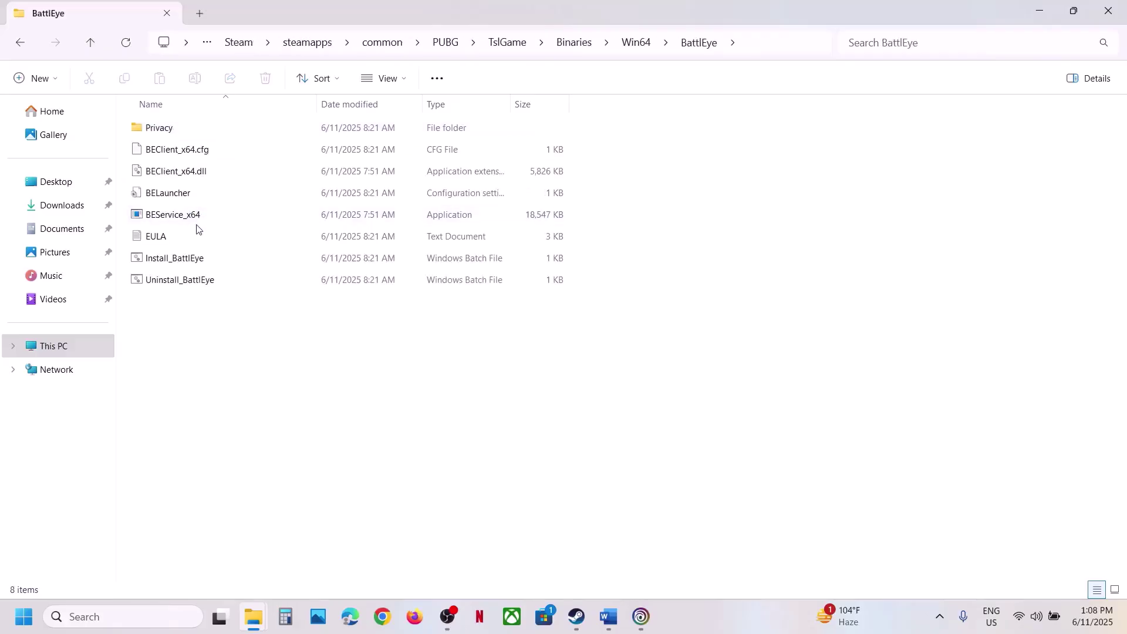
pyautogui.click(180, 221)
pyautogui.rightClick(189, 220)
pyautogui.click(255, 237)
# - Paste the copied BEService_x64 into Rainbow Six Siege's BattlEye folder
pyautogui.click(91, 46)
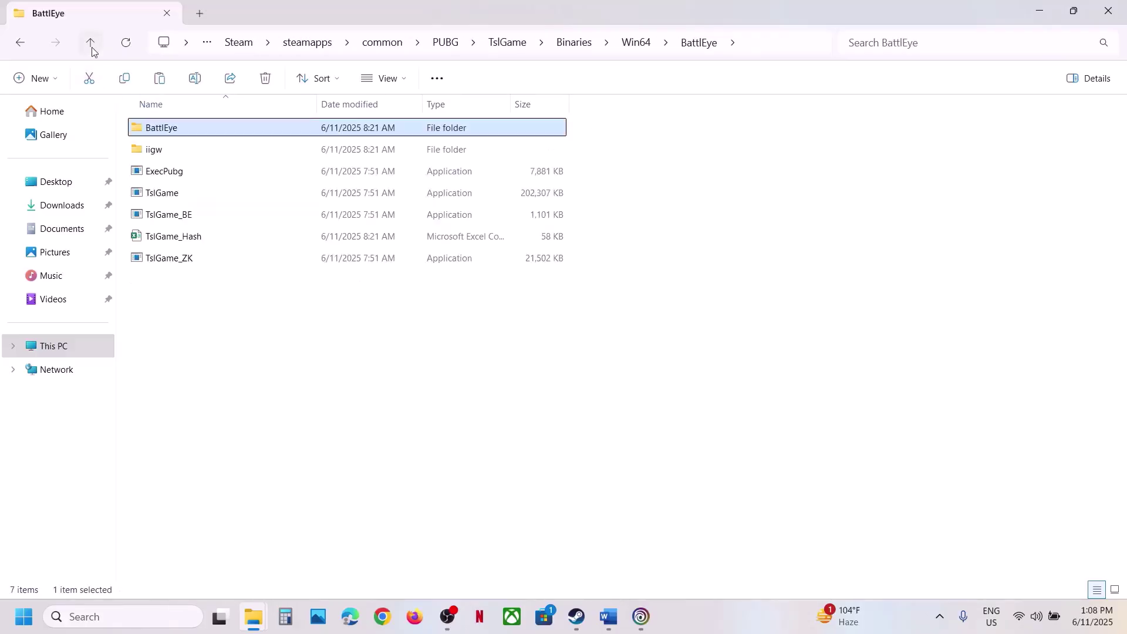
pyautogui.click(91, 45)
pyautogui.click(91, 45)
pyautogui.click(91, 46)
pyautogui.doubleClick(194, 216)
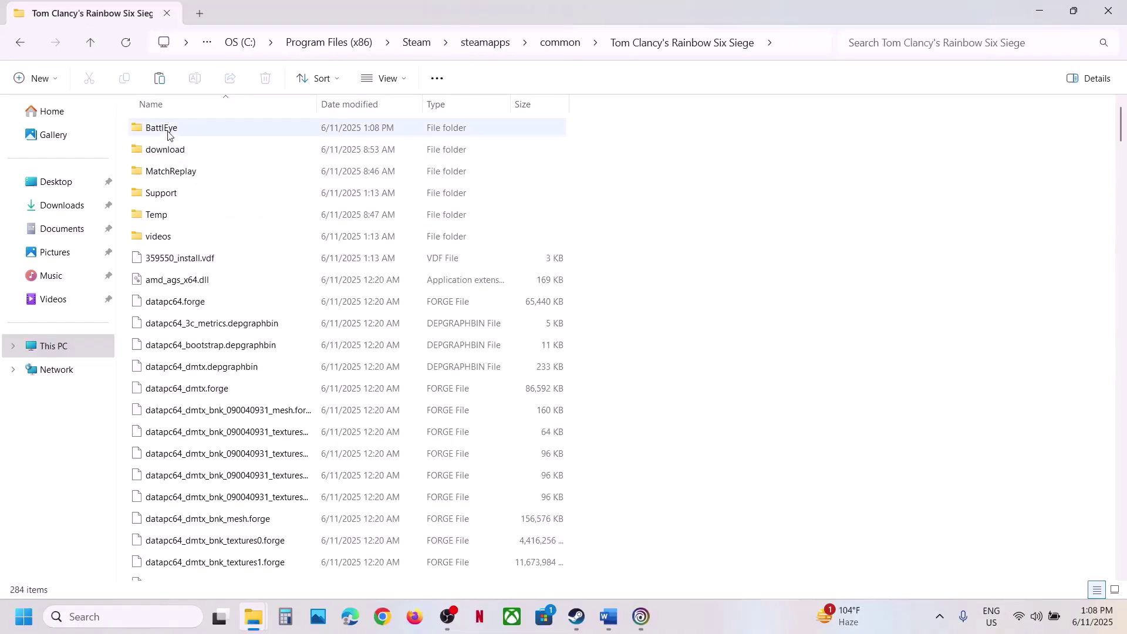
pyautogui.doubleClick(169, 134)
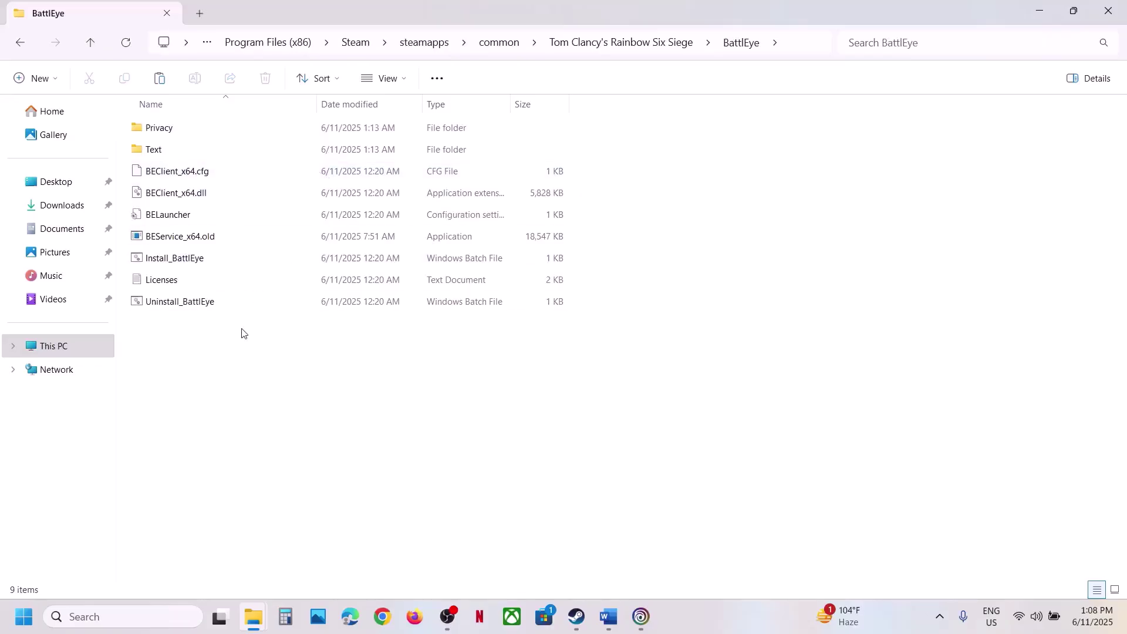
pyautogui.hotkey('ctrl', 'v')
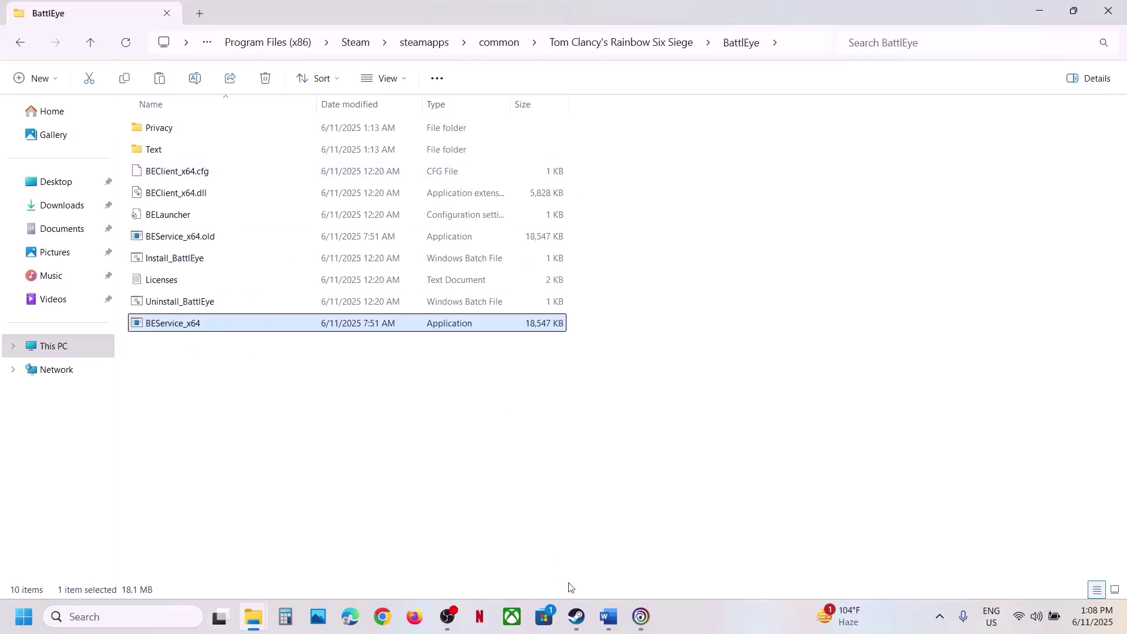
pyautogui.click(577, 616)
# - Bring Word forward and highlight Step 3's opening and its Alt+Tab warning
pyautogui.click(612, 613)
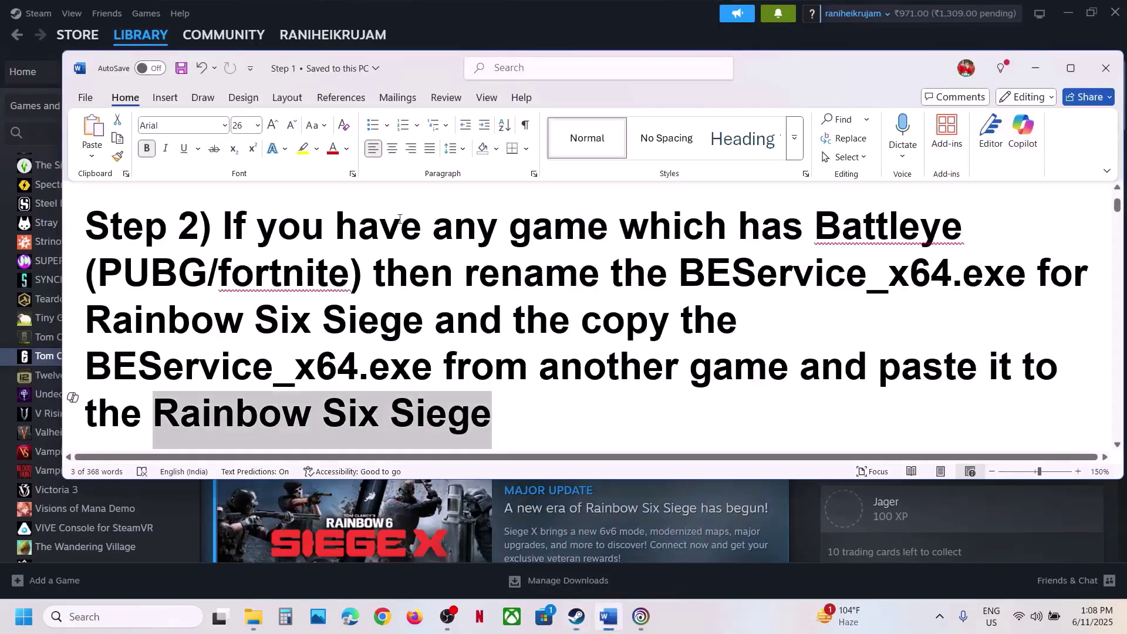
pyautogui.scroll(-3, 382, 310)
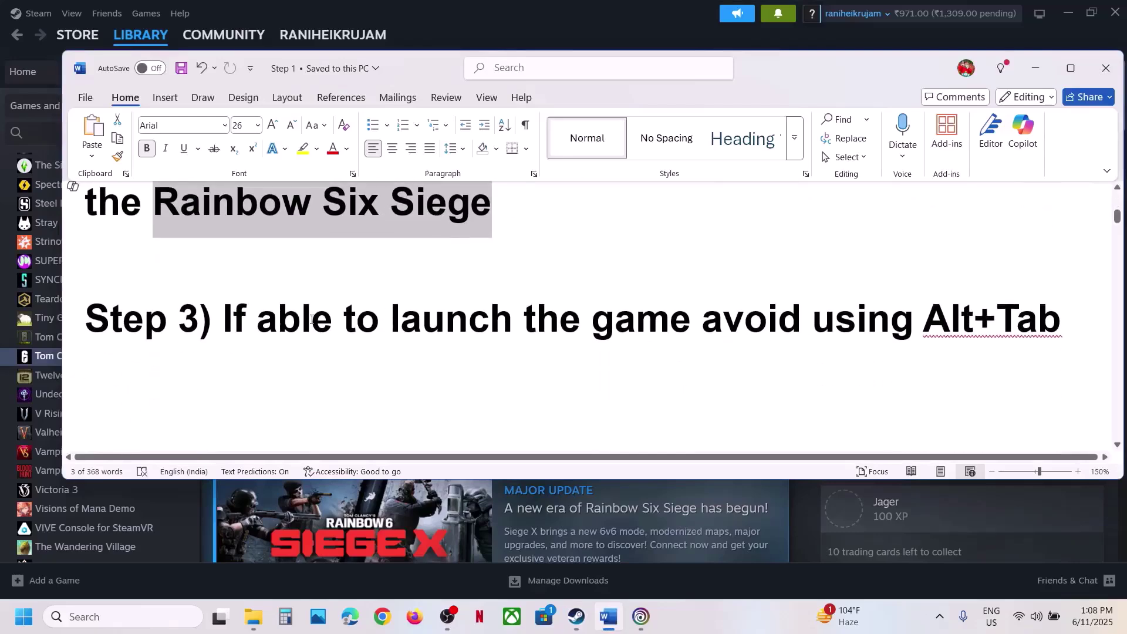
pyautogui.moveTo(230, 317); pyautogui.dragTo(810, 320)
pyautogui.click(1077, 312)
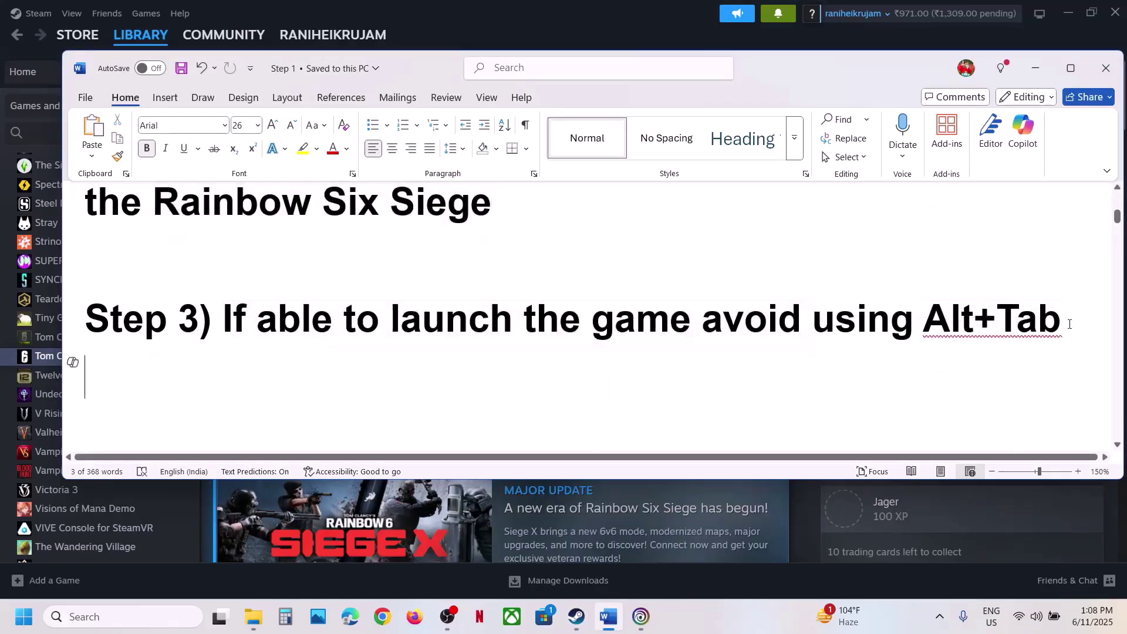
pyautogui.moveTo(1076, 311); pyautogui.dragTo(913, 320)
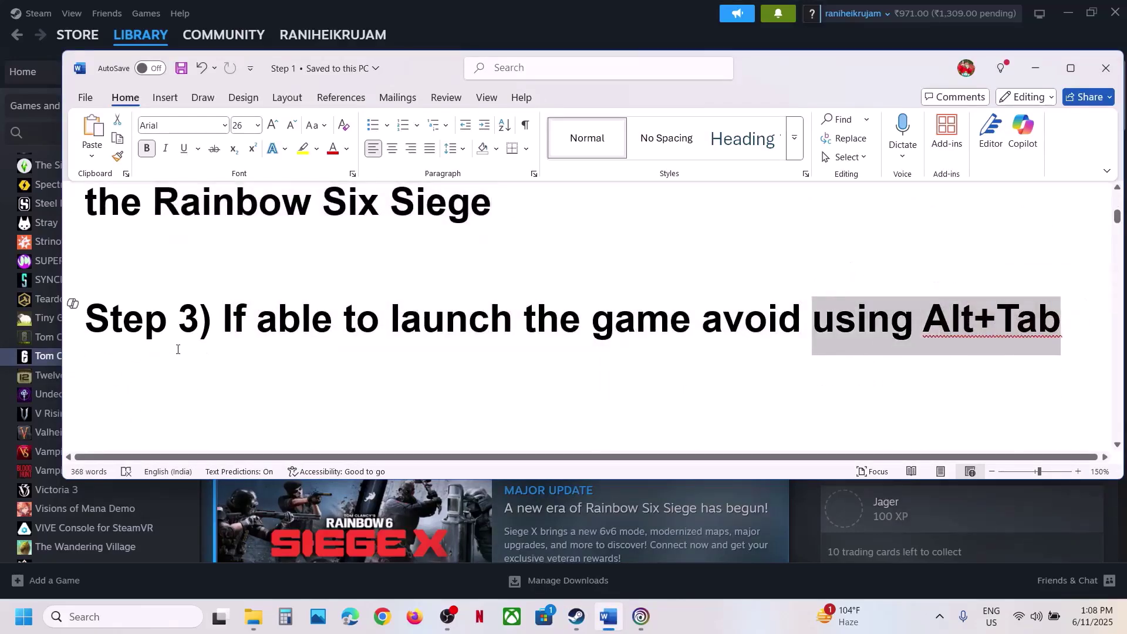
pyautogui.moveTo(224, 348); pyautogui.dragTo(698, 349)
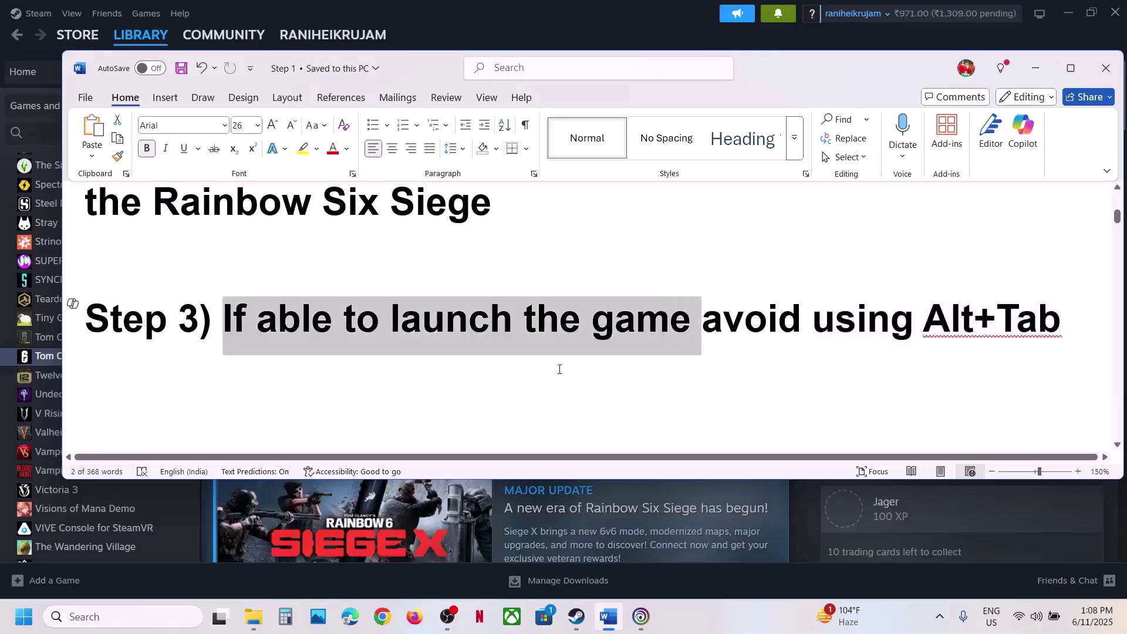
pyautogui.click(220, 398)
# - Highlight Alt+Tab in Step 3 and 'No beta chosen' in Step 4
pyautogui.scroll(1, 645, 358)
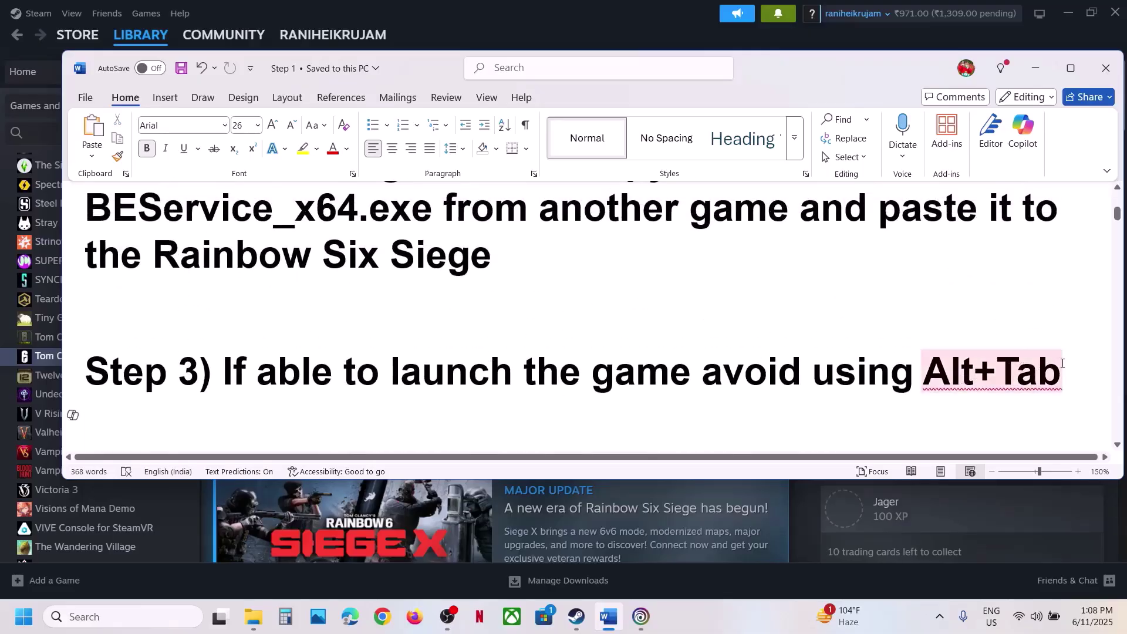
pyautogui.moveTo(1064, 367); pyautogui.dragTo(934, 374)
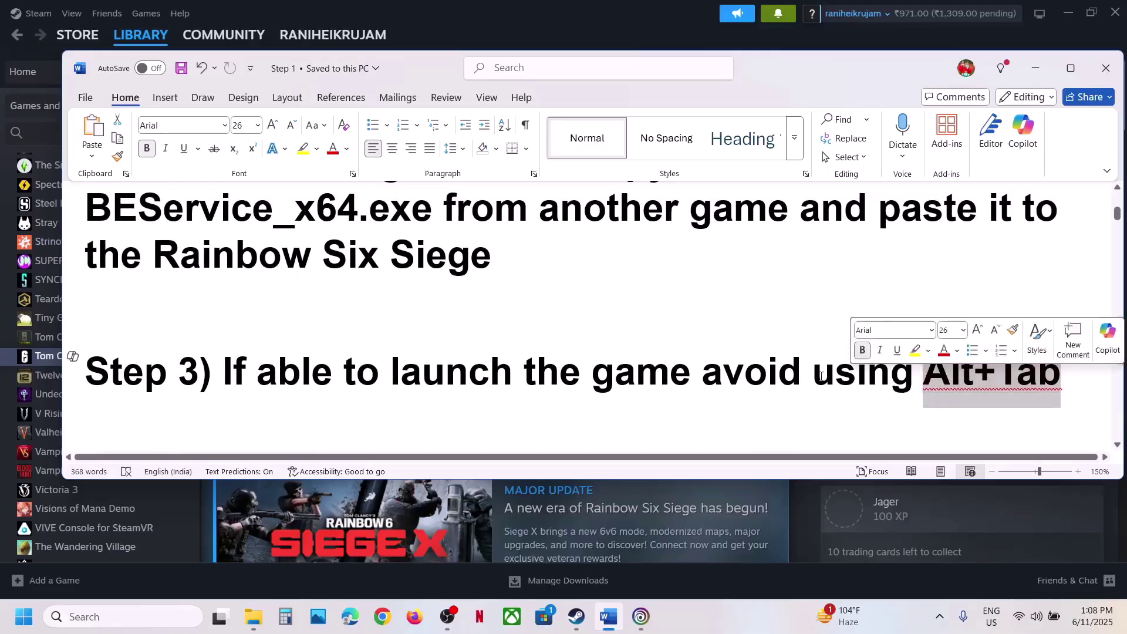
pyautogui.click(327, 370)
pyautogui.scroll(-3, 376, 353)
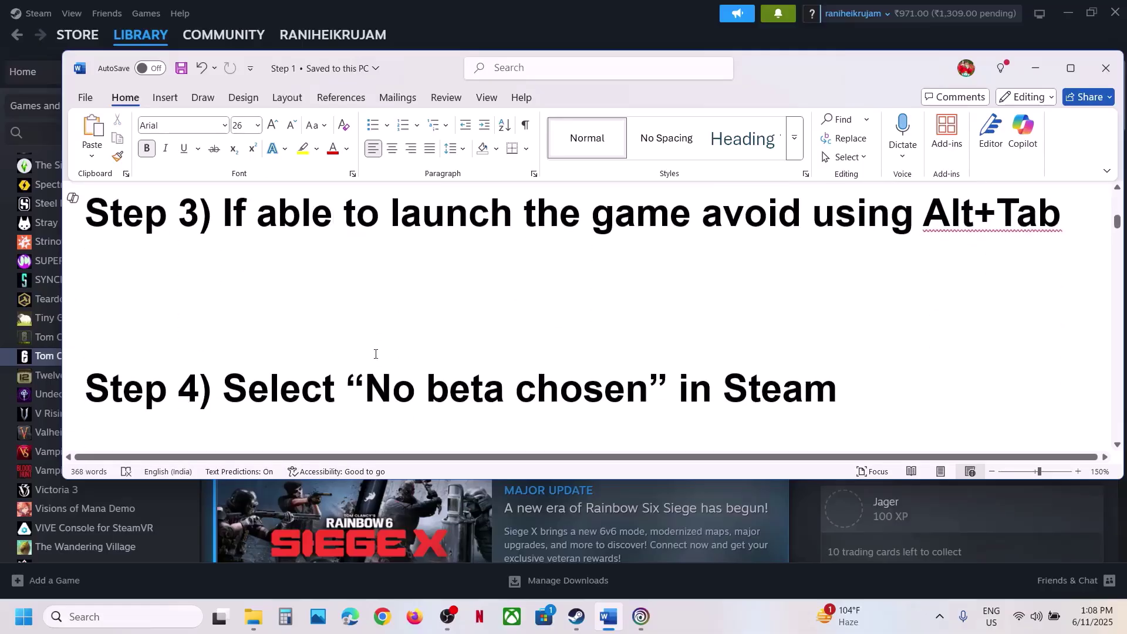
pyautogui.moveTo(361, 410); pyautogui.dragTo(646, 405)
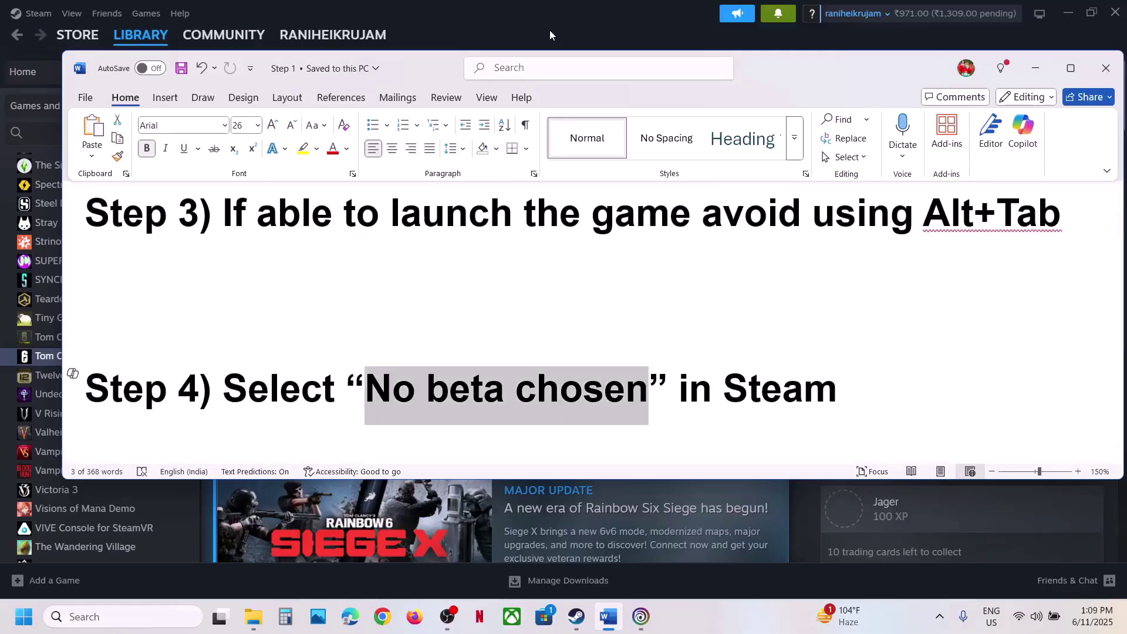
pyautogui.click(550, 26)
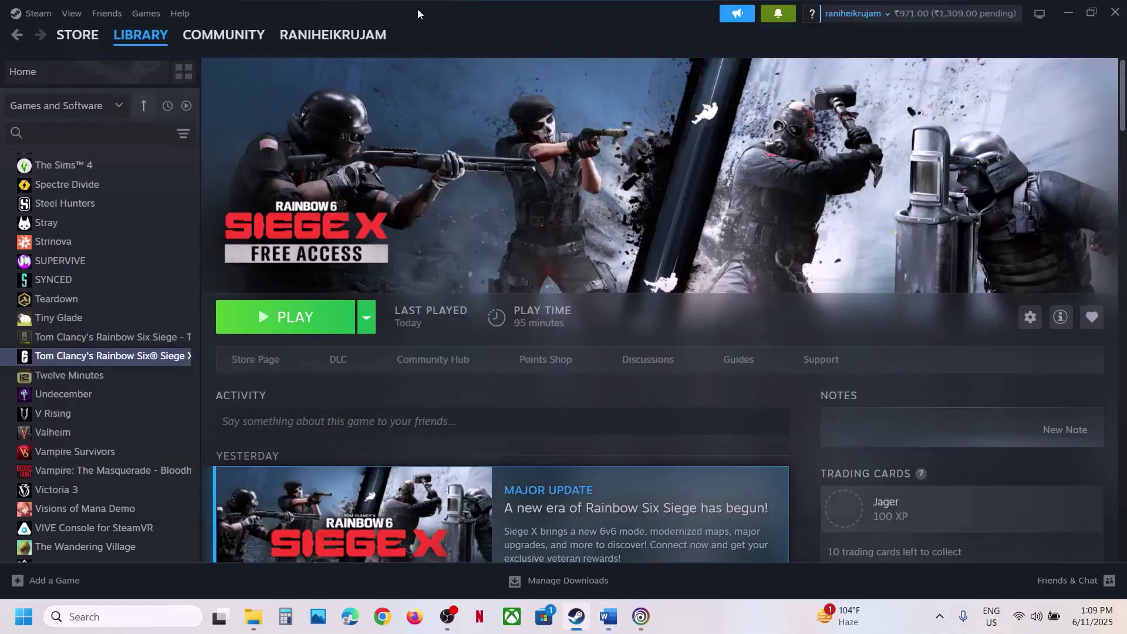
# - Keep Client Beta Participation at 'No beta chosen' in Steam's Interface settings, then close Settings
pyautogui.click(33, 16)
pyautogui.click(47, 159)
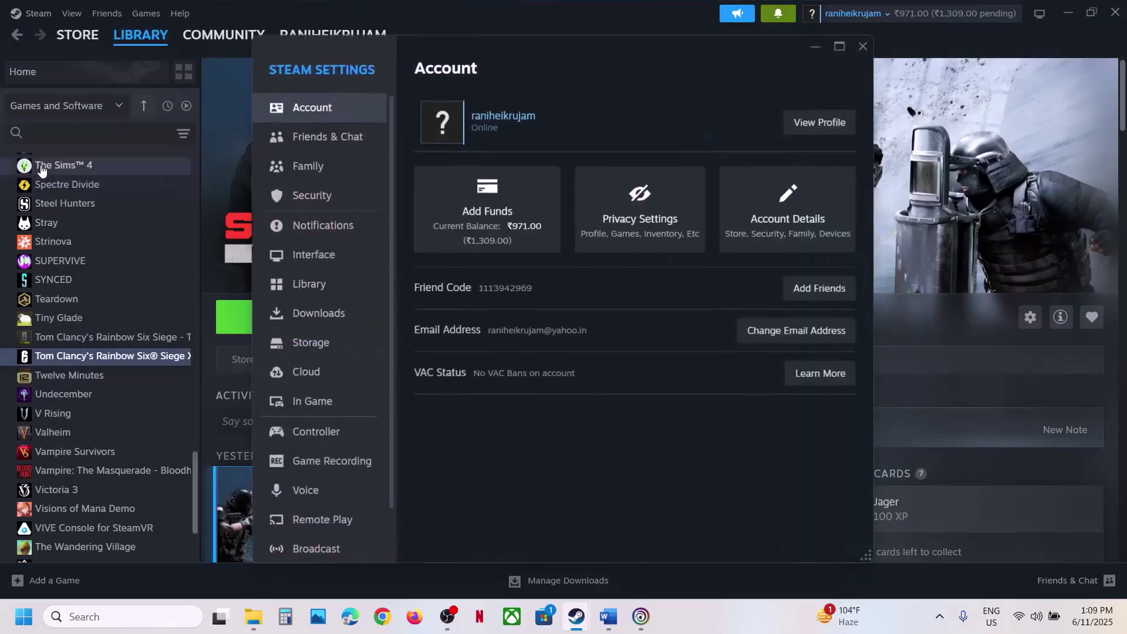
pyautogui.click(285, 256)
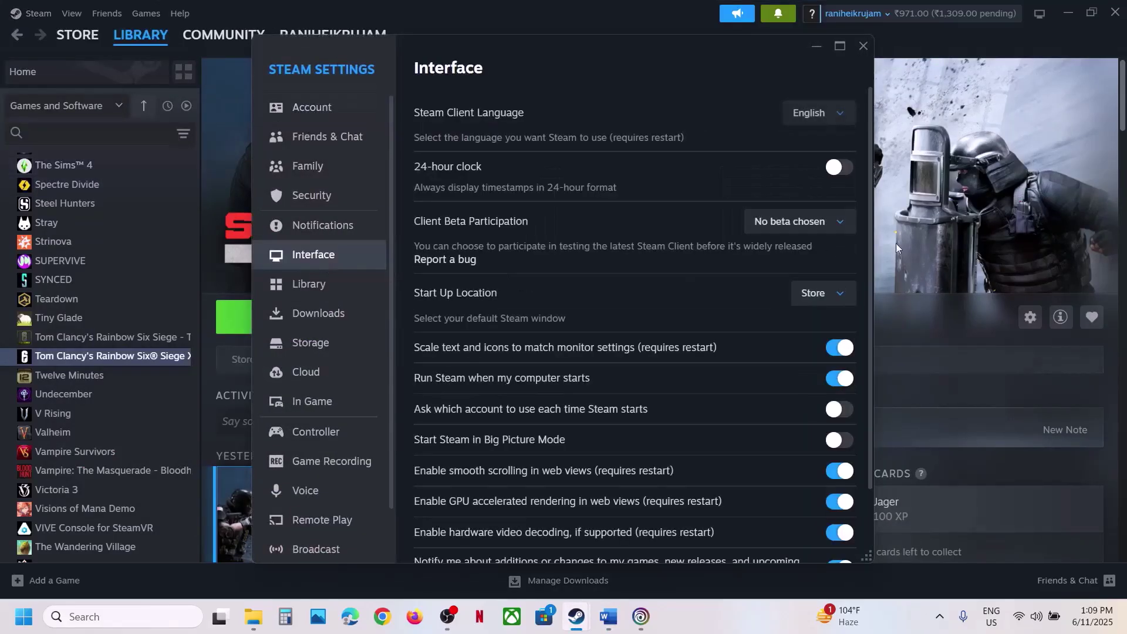
pyautogui.click(845, 226)
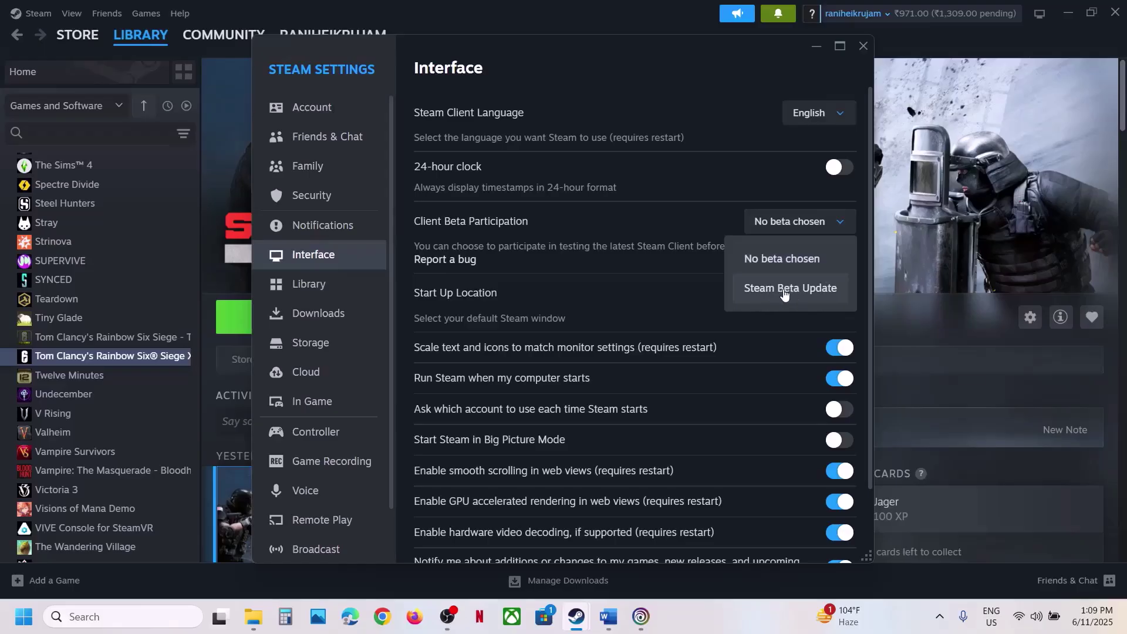
pyautogui.click(781, 261)
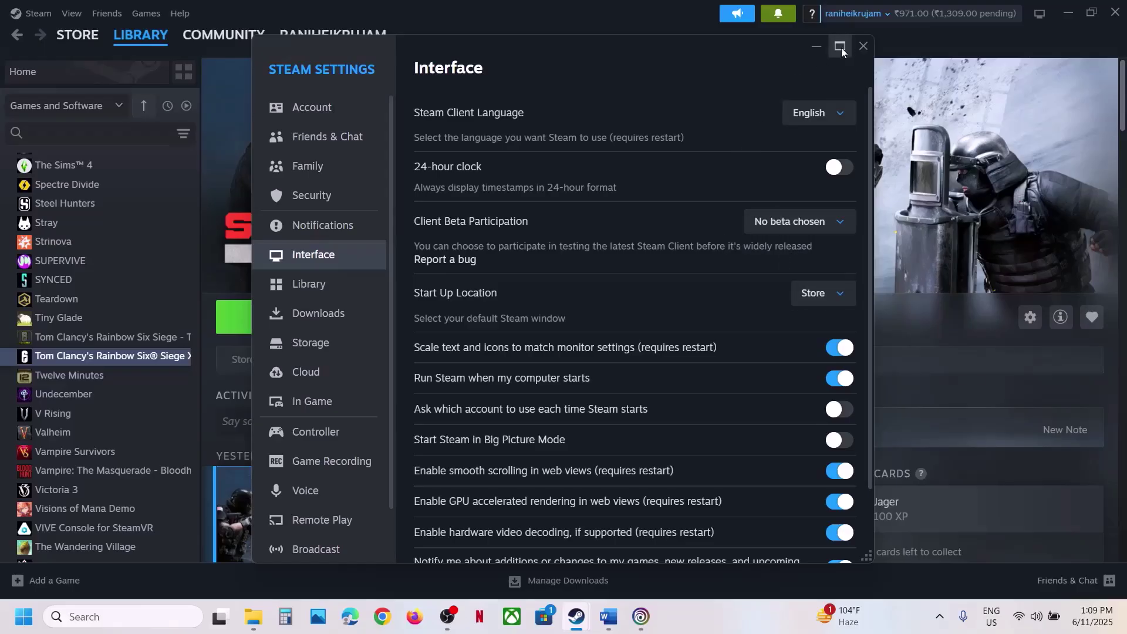
pyautogui.click(863, 45)
pyautogui.click(608, 616)
pyautogui.scroll(-4, 483, 309)
# - Highlight Step 5's warning that deleting the config file loses all saved settings
pyautogui.scroll(1, 483, 310)
pyautogui.moveTo(224, 347); pyautogui.dragTo(546, 348)
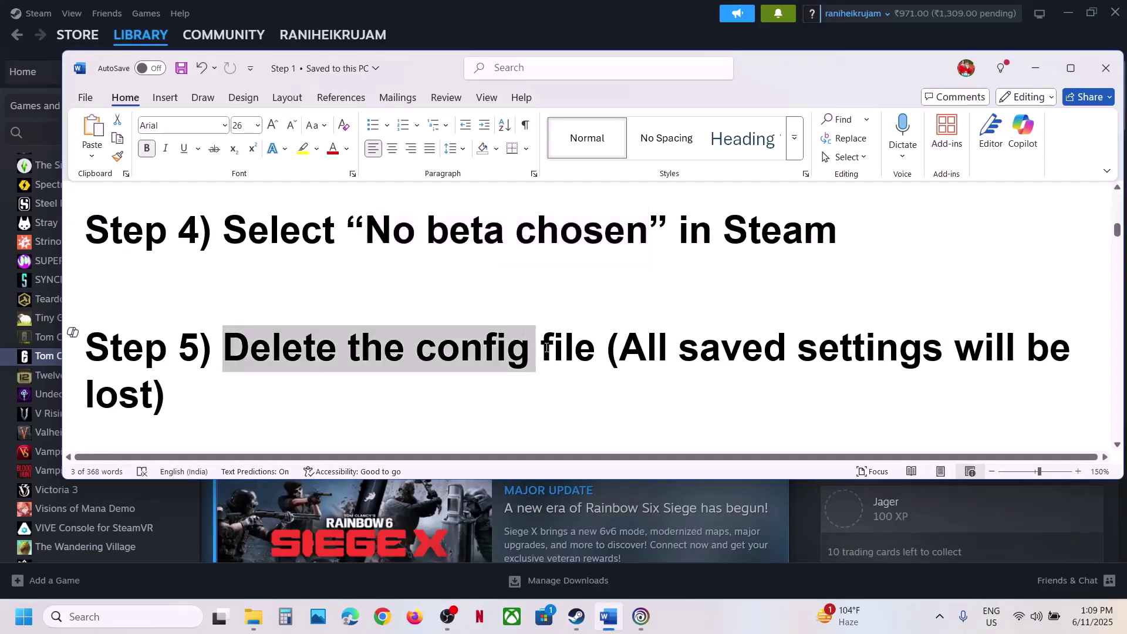
pyautogui.click(651, 371)
pyautogui.moveTo(623, 350); pyautogui.dragTo(926, 398)
pyautogui.click(341, 302)
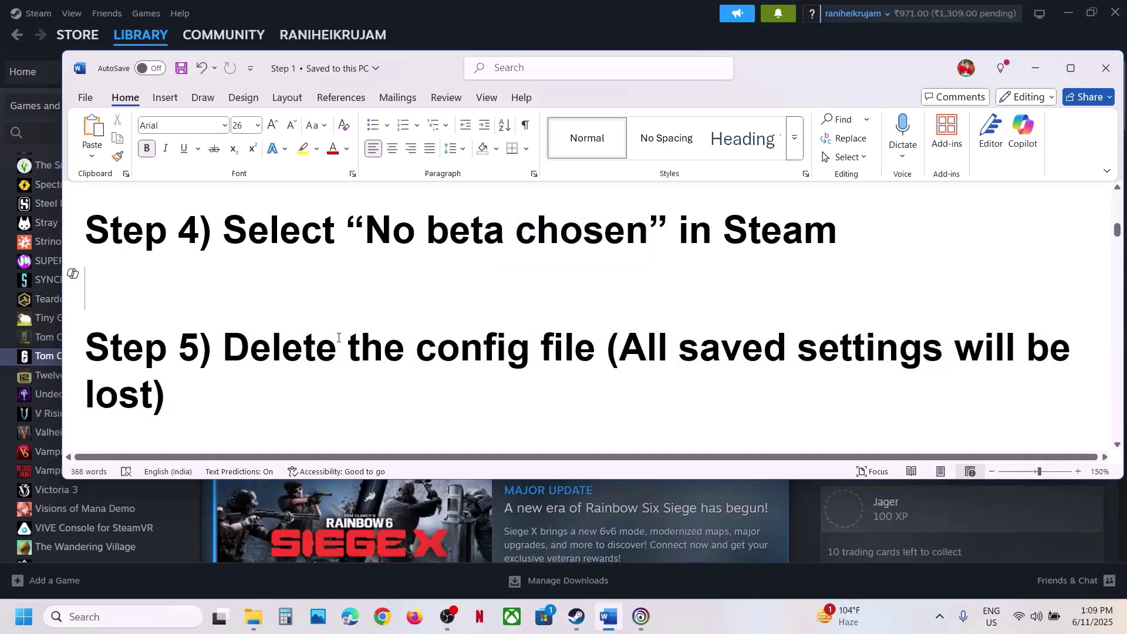
# - Open Documents\My Games\Rainbow Six - Siege\profile folder and bring up GameSettings' file actions
pyautogui.click(253, 616)
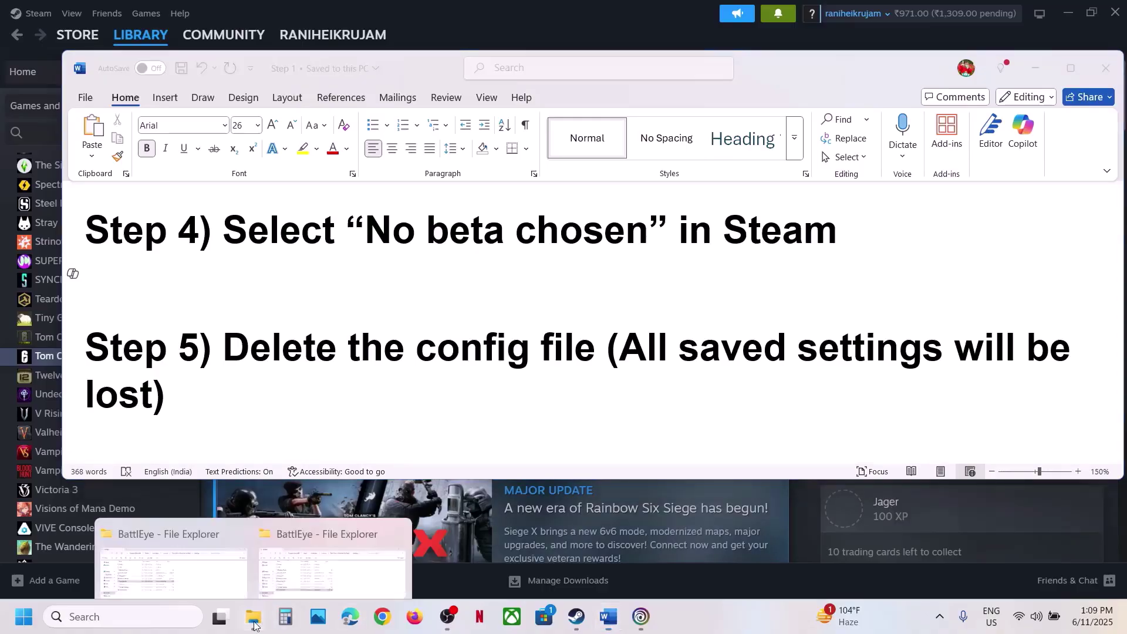
pyautogui.click(331, 554)
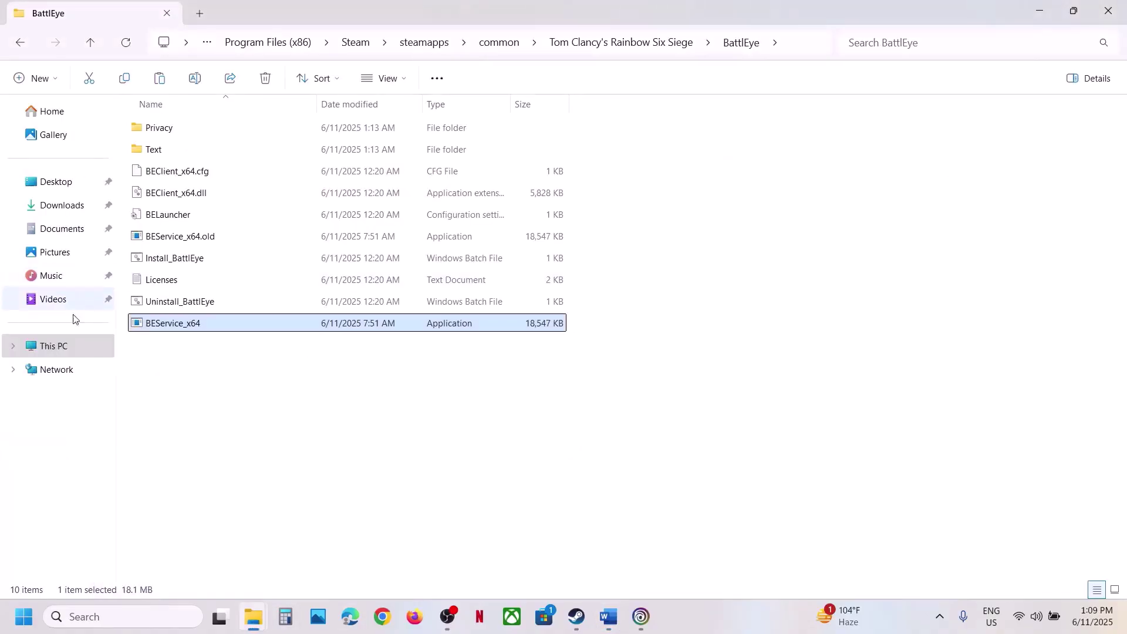
pyautogui.click(57, 232)
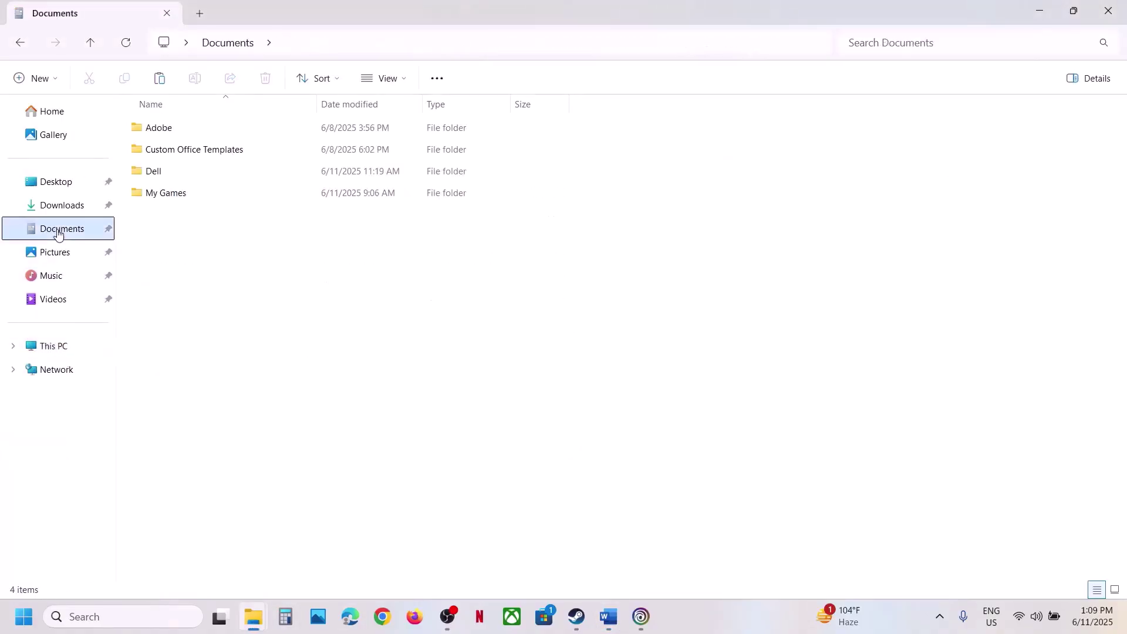
pyautogui.doubleClick(174, 192)
pyautogui.doubleClick(171, 135)
pyautogui.click(217, 128)
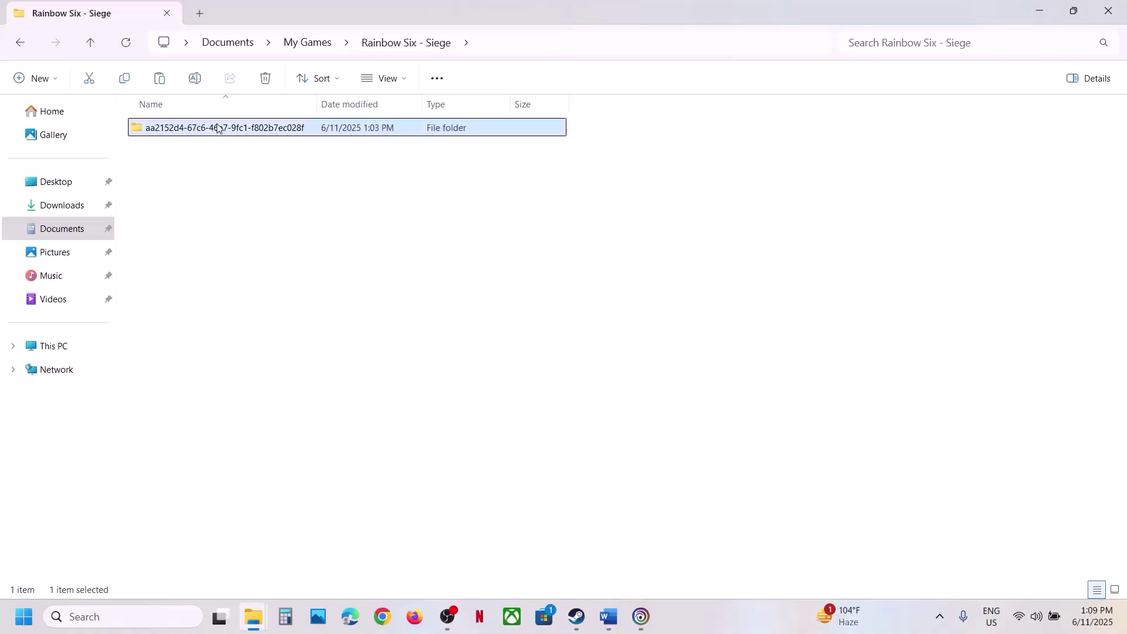
pyautogui.doubleClick(217, 128)
pyautogui.click(178, 132)
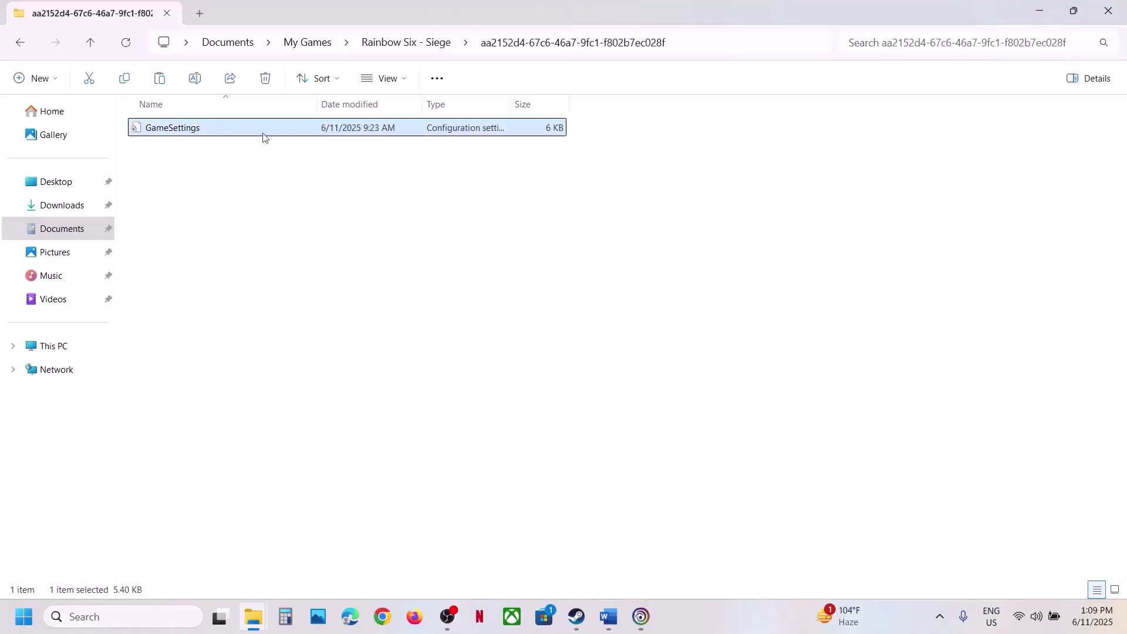
pyautogui.rightClick(184, 132)
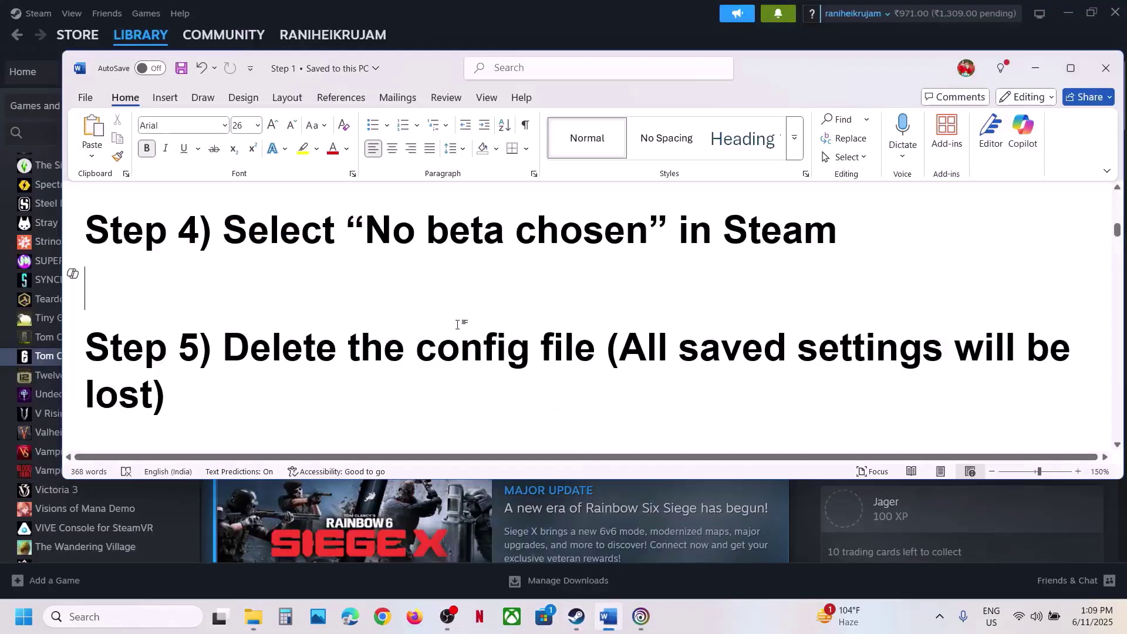
pyautogui.scroll(-5, 390, 358)
# - Highlight Step 6 in the guide and open Rainbow Six Siege X's local files from Steam
pyautogui.scroll(1, 390, 355)
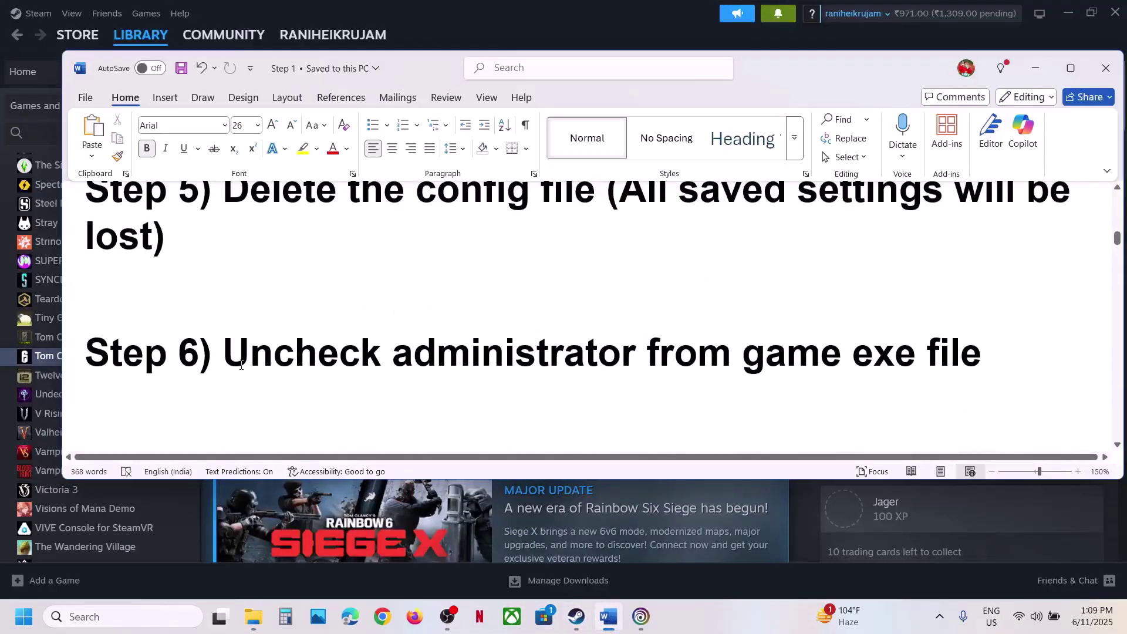
pyautogui.moveTo(241, 365); pyautogui.dragTo(928, 361)
pyautogui.click(568, 28)
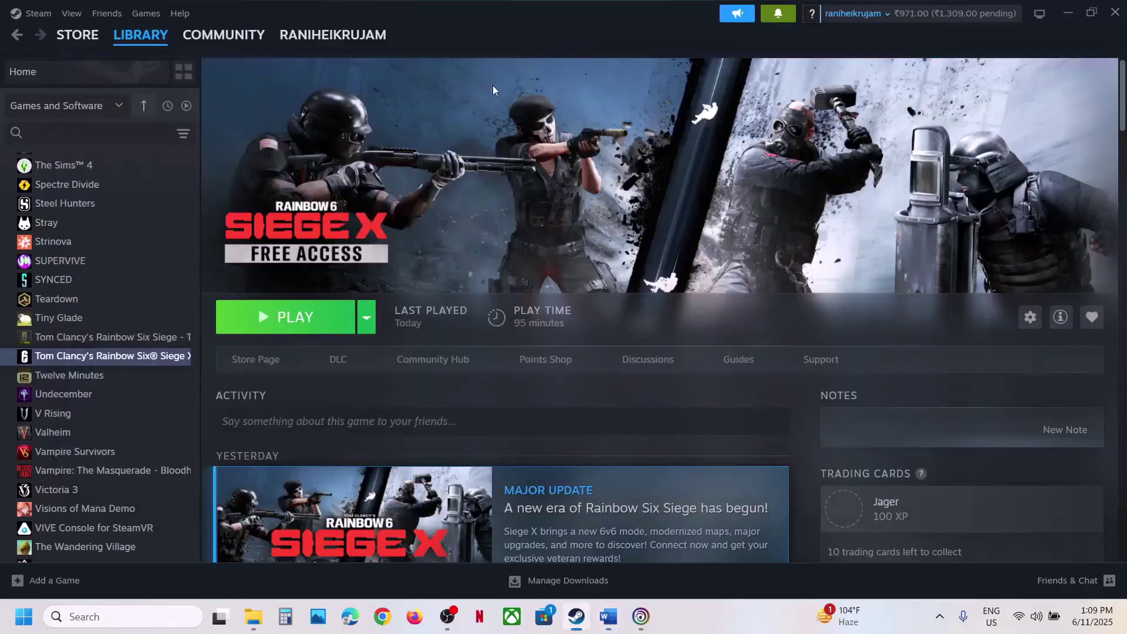
pyautogui.rightClick(76, 363)
pyautogui.moveTo(117, 447)
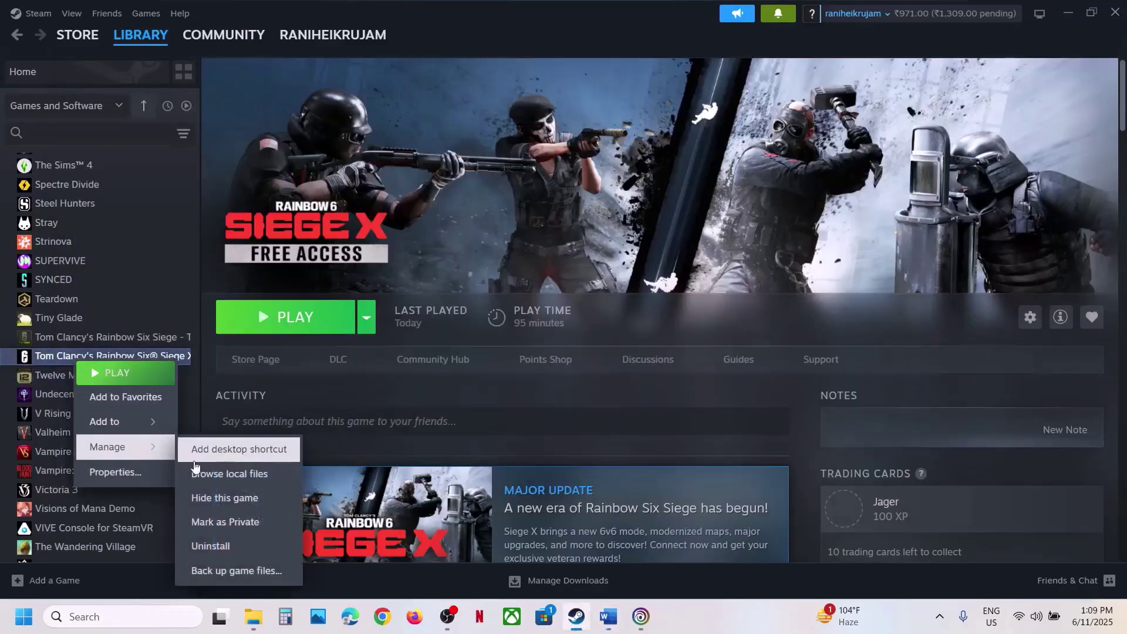
pyautogui.click(241, 474)
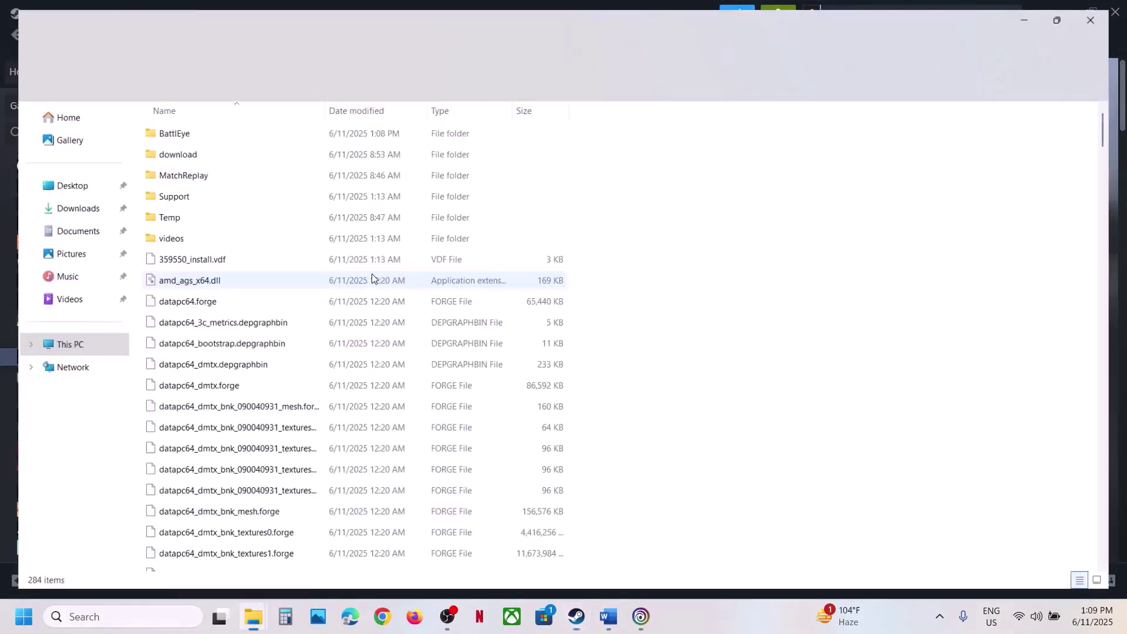
# - Check RainbowSix's Compatibility properties, leaving Run as administrator unchecked, and close them
pyautogui.scroll(-4, 1027, 245)
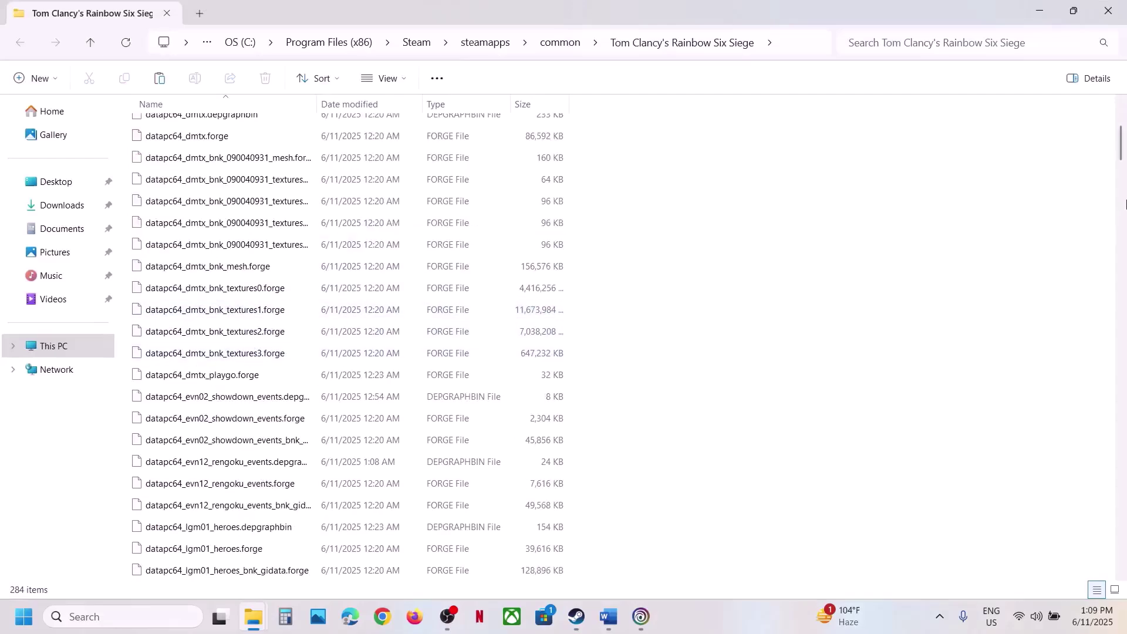
pyautogui.moveTo(1123, 521); pyautogui.dragTo(1123, 551)
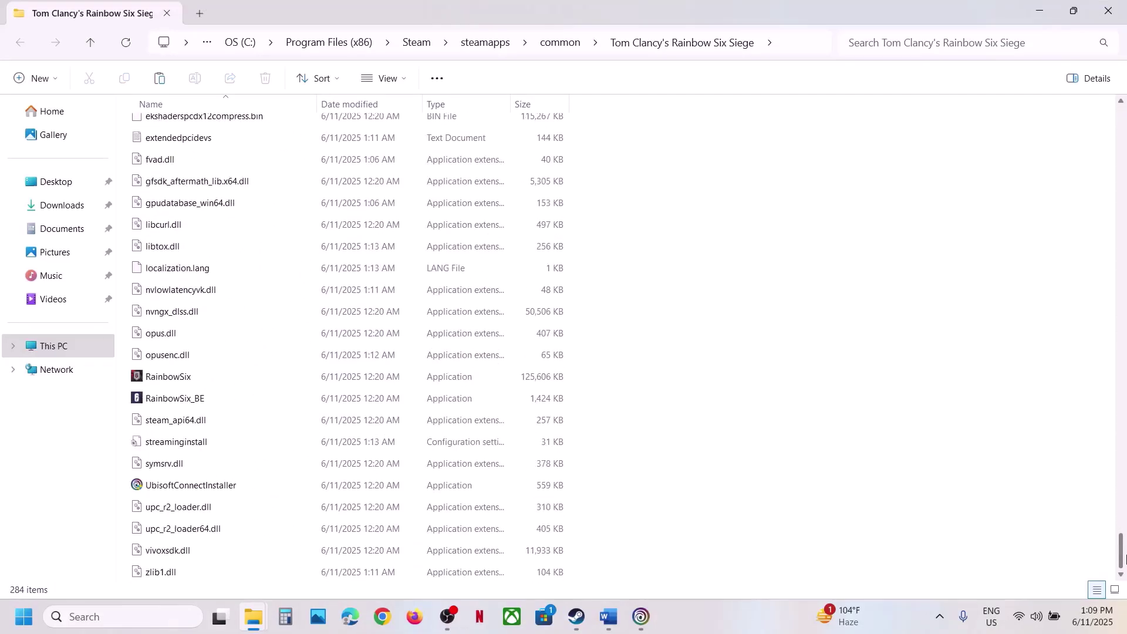
pyautogui.click(168, 379)
pyautogui.rightClick(167, 382)
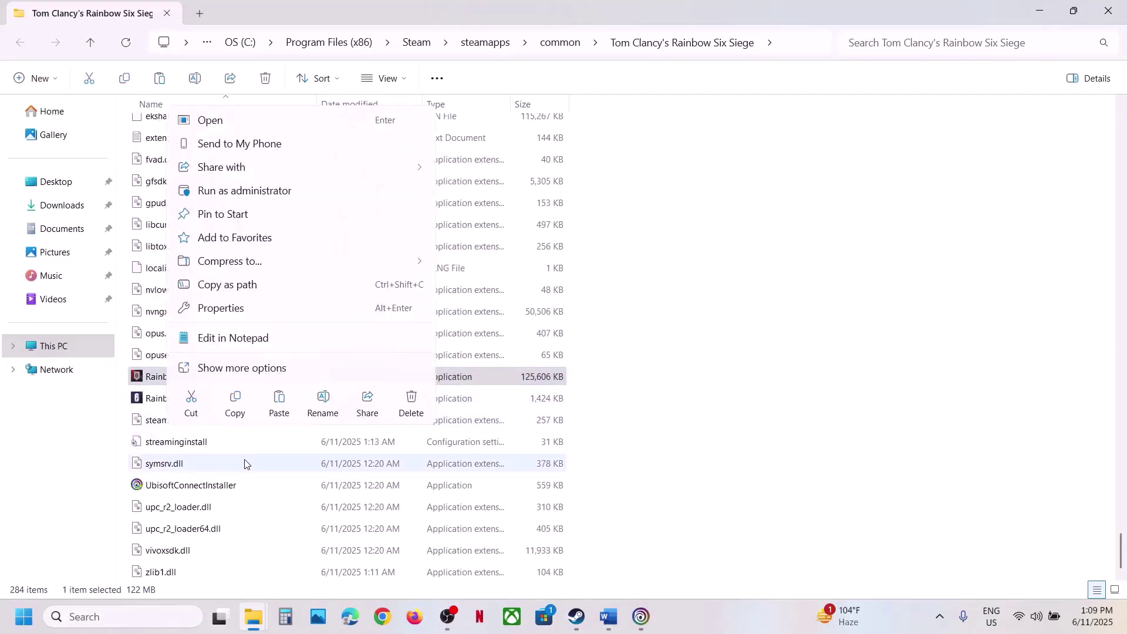
pyautogui.click(255, 305)
pyautogui.click(313, 233)
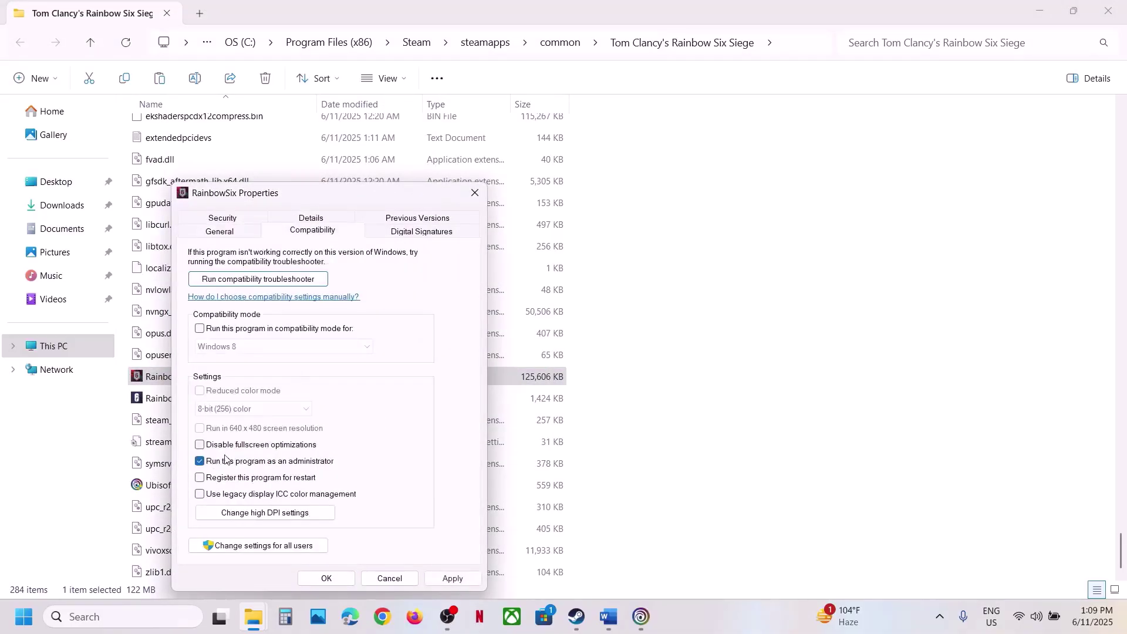
pyautogui.click(327, 578)
# - Close the game folder and highlight the Step 7 instruction in the guide
pyautogui.click(1109, 12)
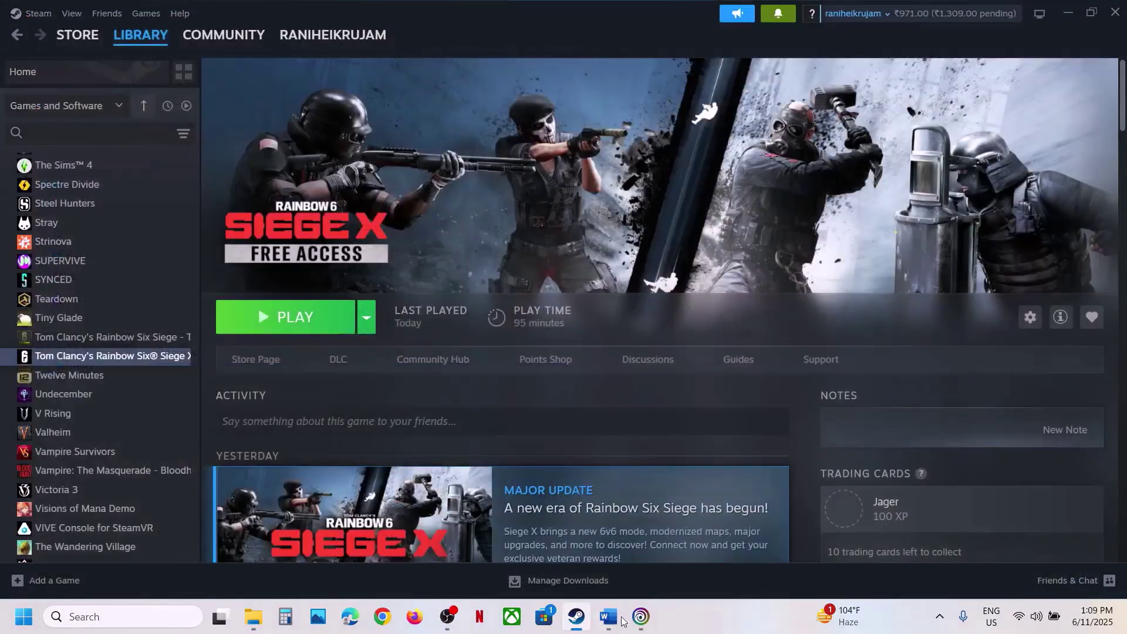
pyautogui.hotkey('alt', 'Tab')
pyautogui.scroll(-3, 417, 294)
pyautogui.moveTo(238, 320); pyautogui.dragTo(922, 369)
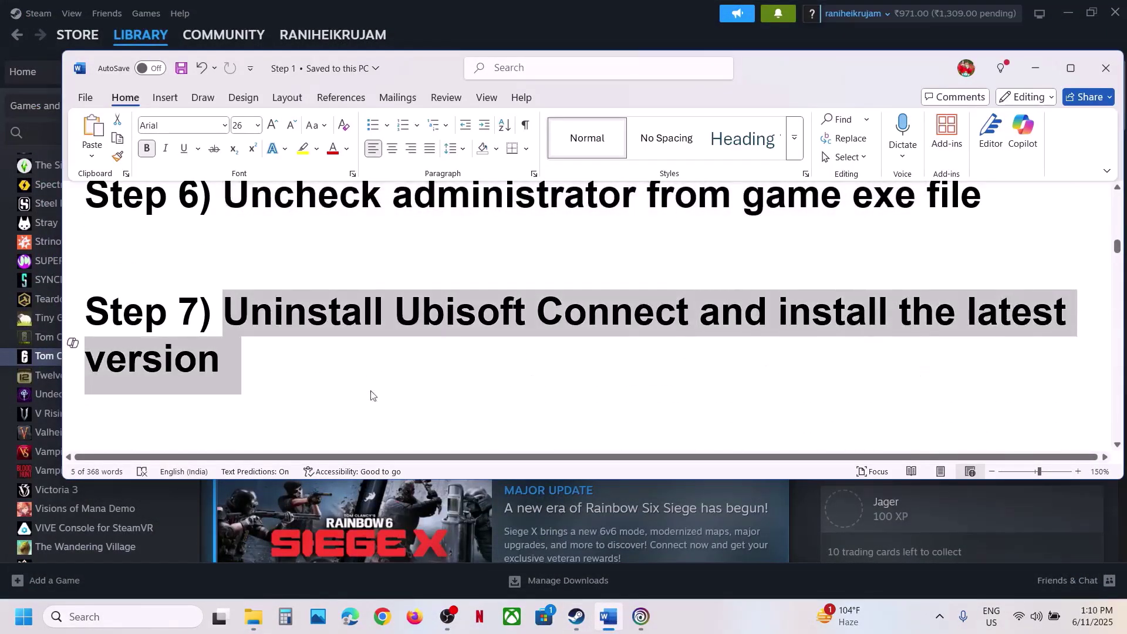
pyautogui.click(308, 395)
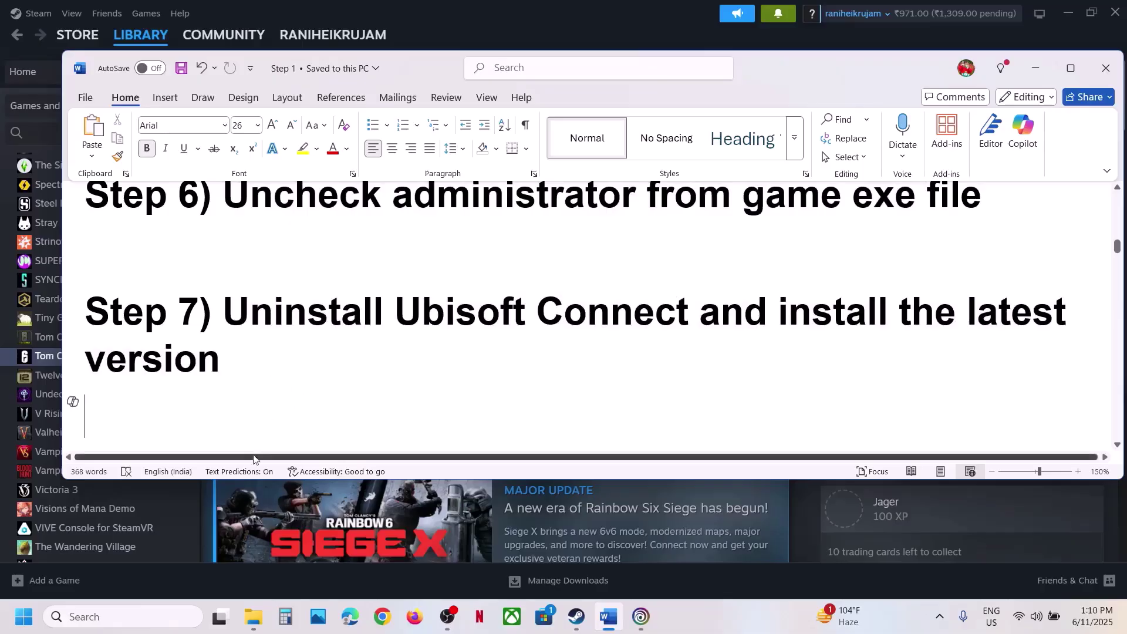
pyautogui.click(642, 605)
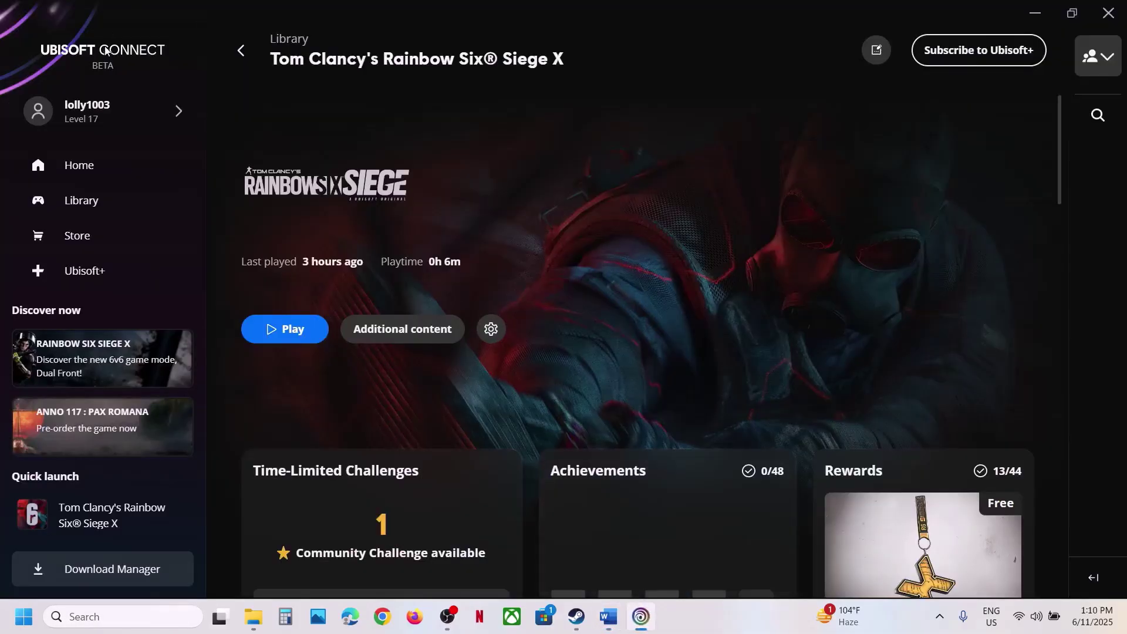
pyautogui.click(106, 126)
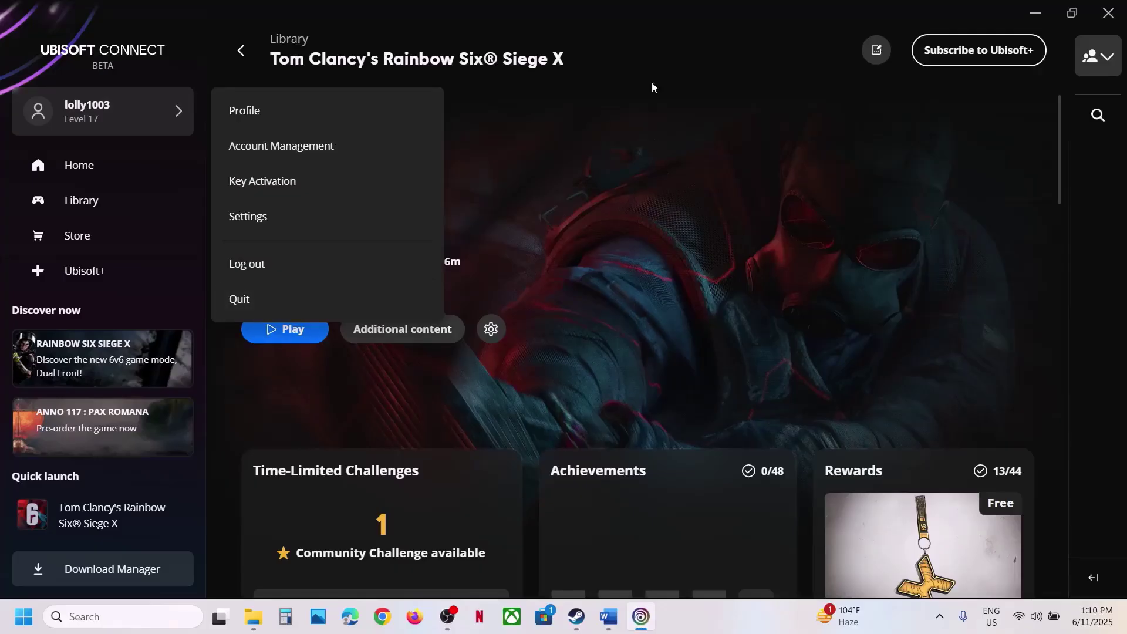
pyautogui.click(648, 49)
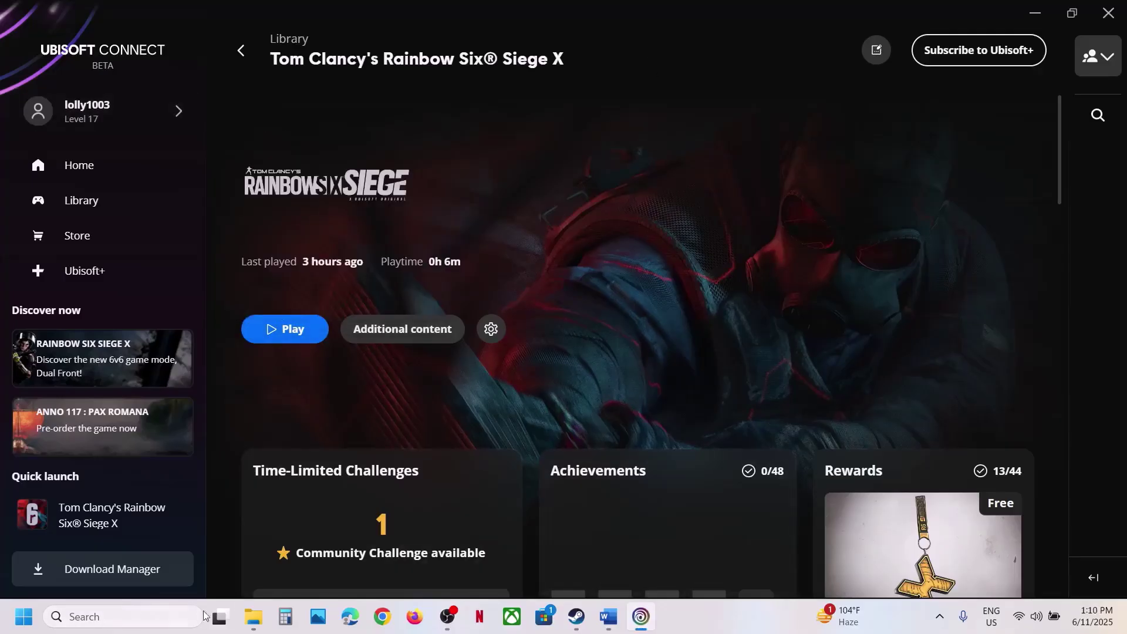
pyautogui.click(610, 617)
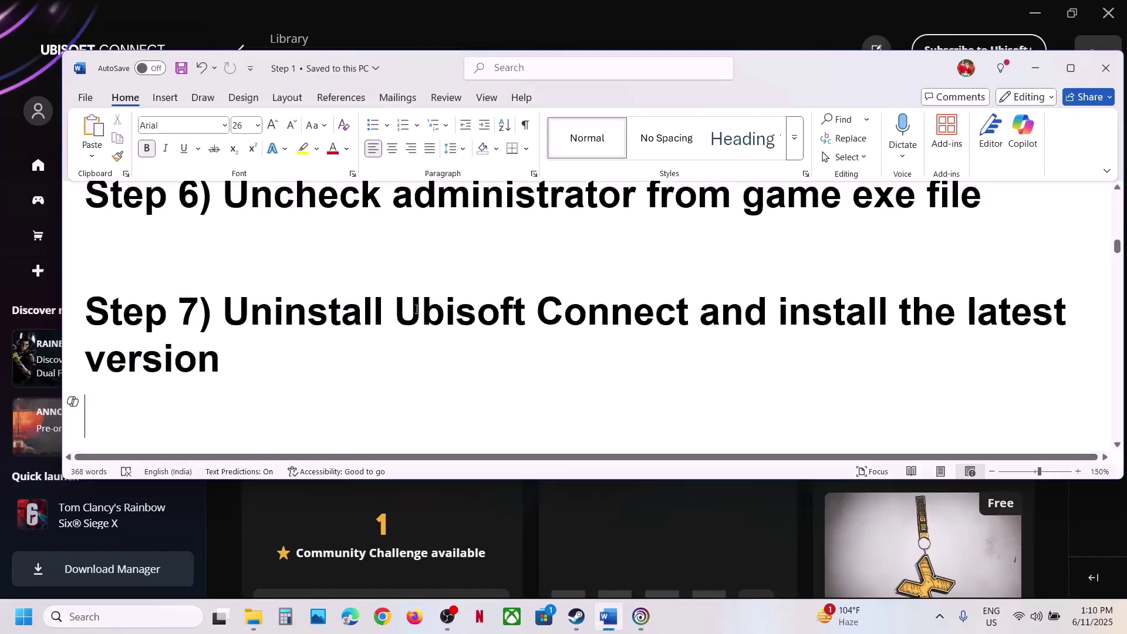
pyautogui.moveTo(396, 308); pyautogui.dragTo(672, 327)
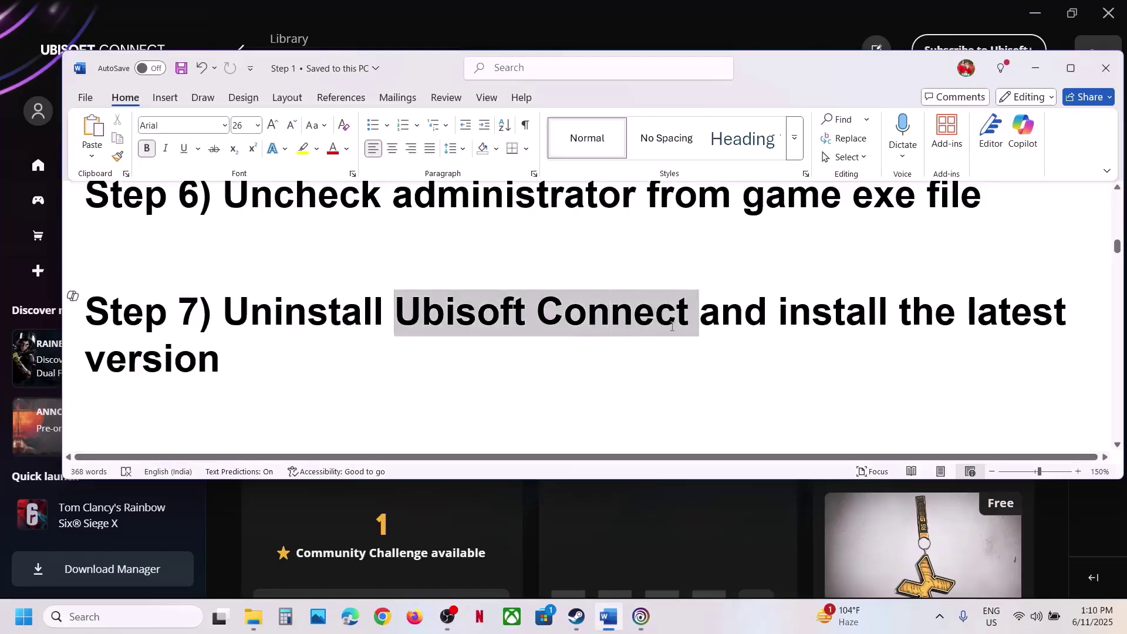
# - Search 'control' to open Control Panel and go to Uninstall a program
pyautogui.click(97, 617)
pyautogui.write('contr')
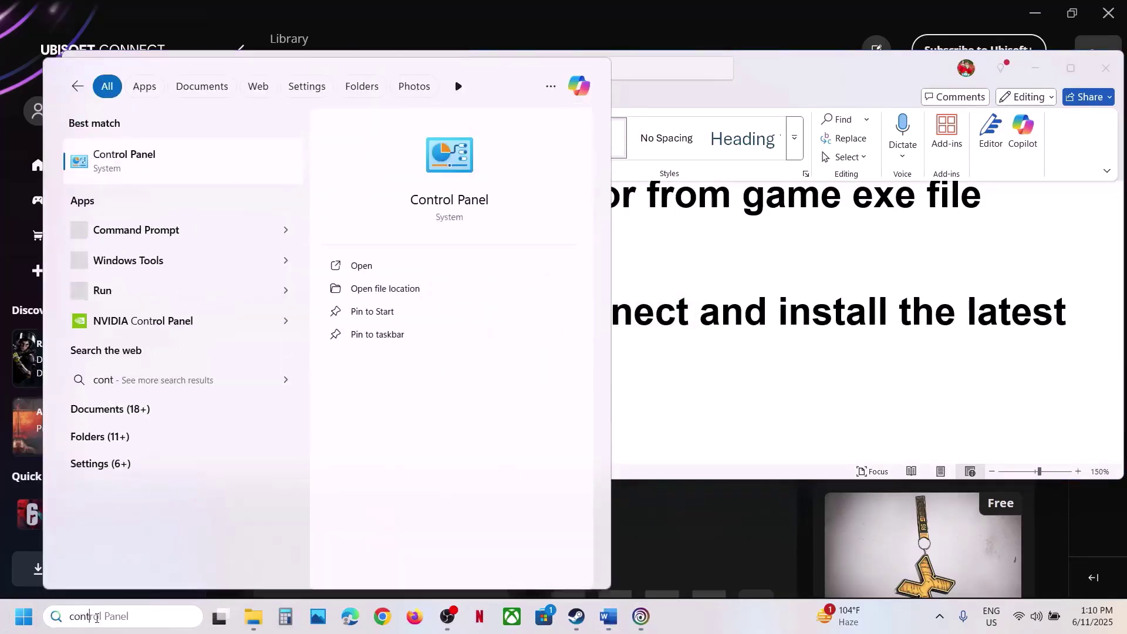
pyautogui.write('ol')
pyautogui.press('Return')
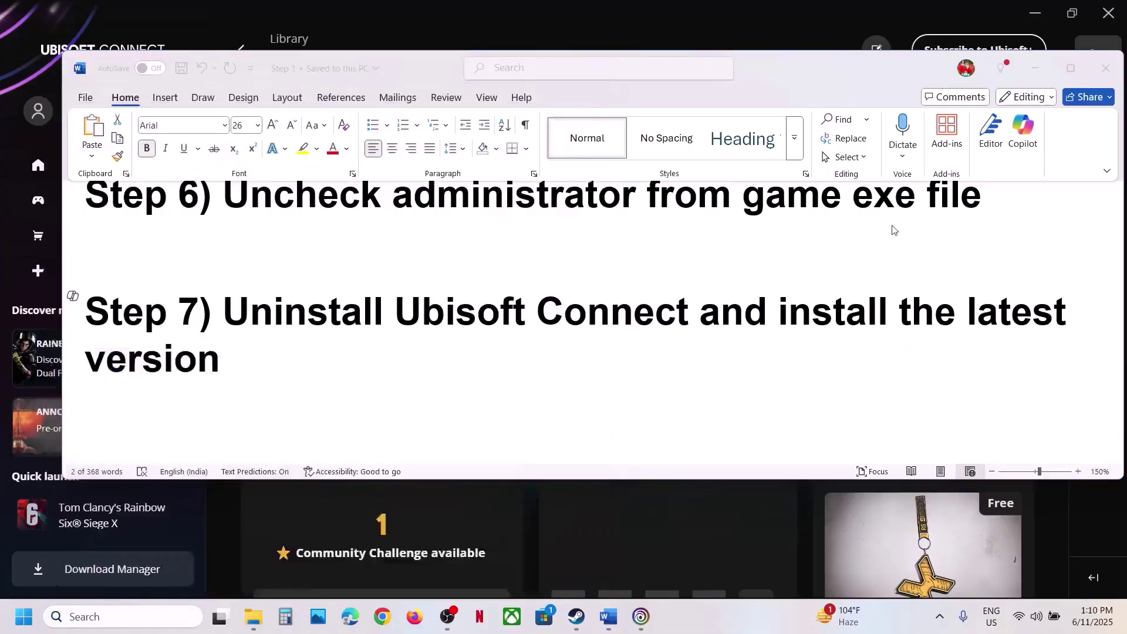
pyautogui.click(383, 298)
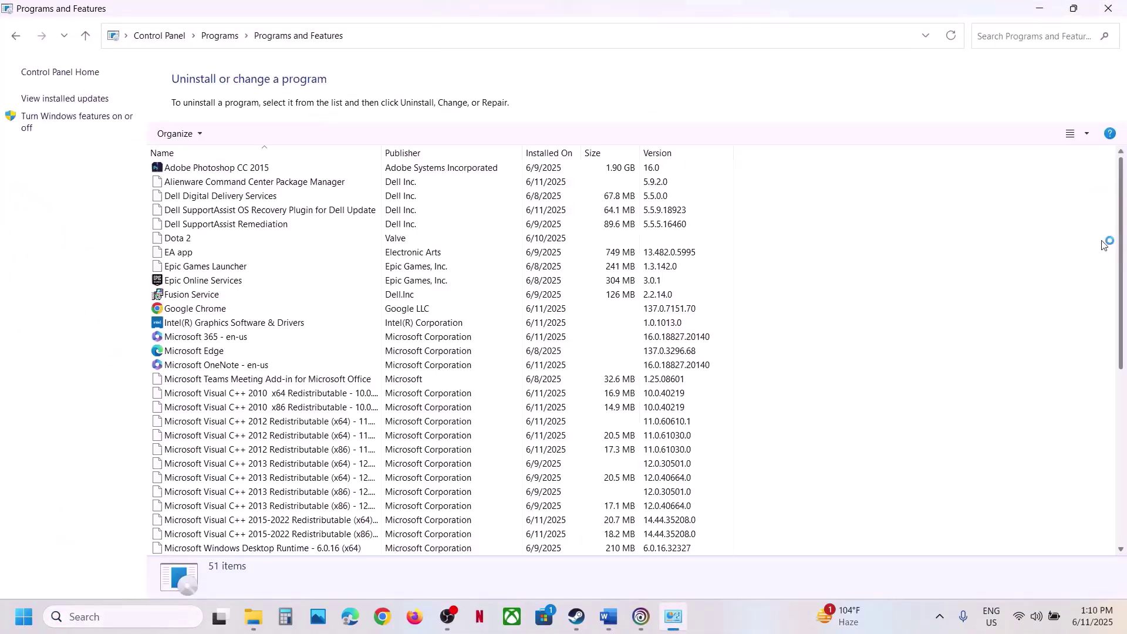
pyautogui.scroll(-9, 309, 452)
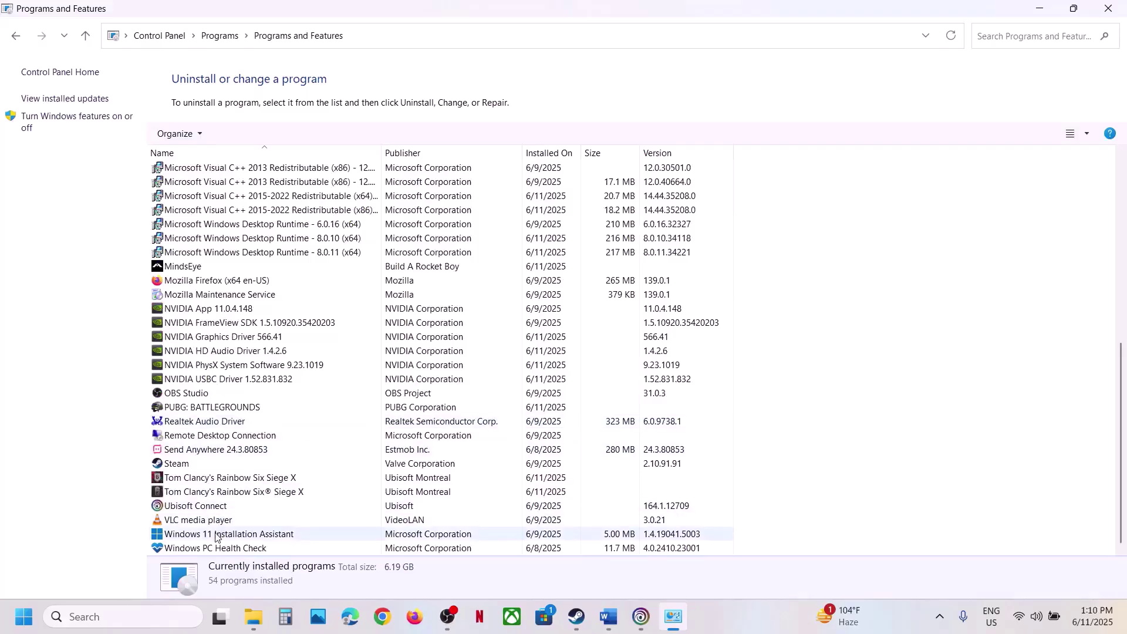
# - Locate and select Ubisoft Connect in the installed programs list
pyautogui.scroll(2, 220, 505)
pyautogui.click(221, 405)
pyautogui.press('u')
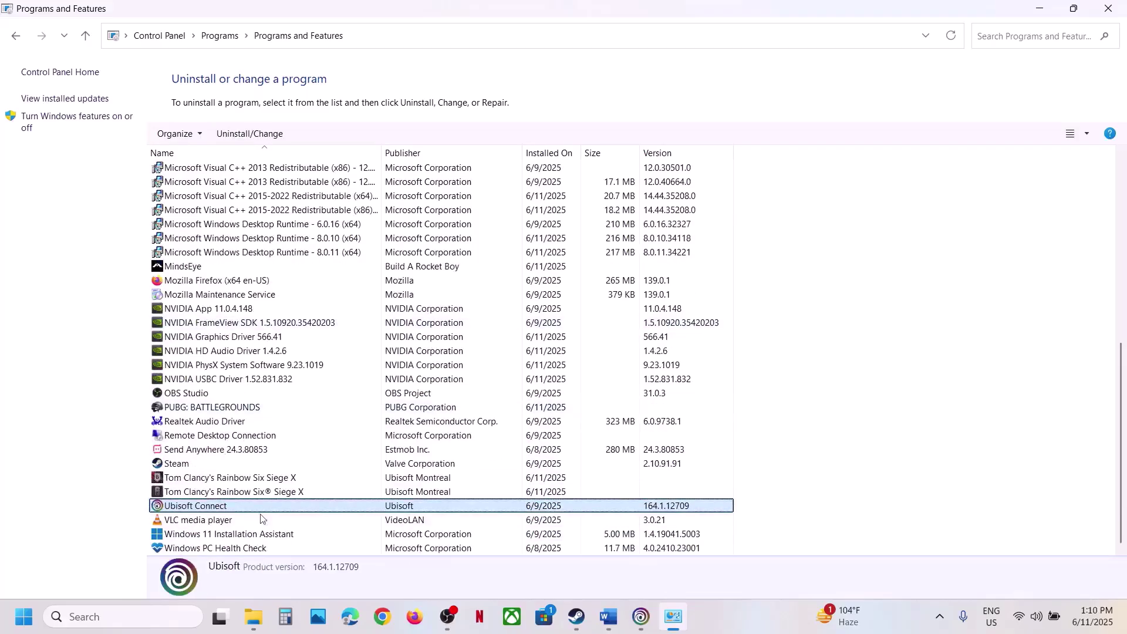
pyautogui.scroll(1, 227, 509)
pyautogui.rightClick(227, 508)
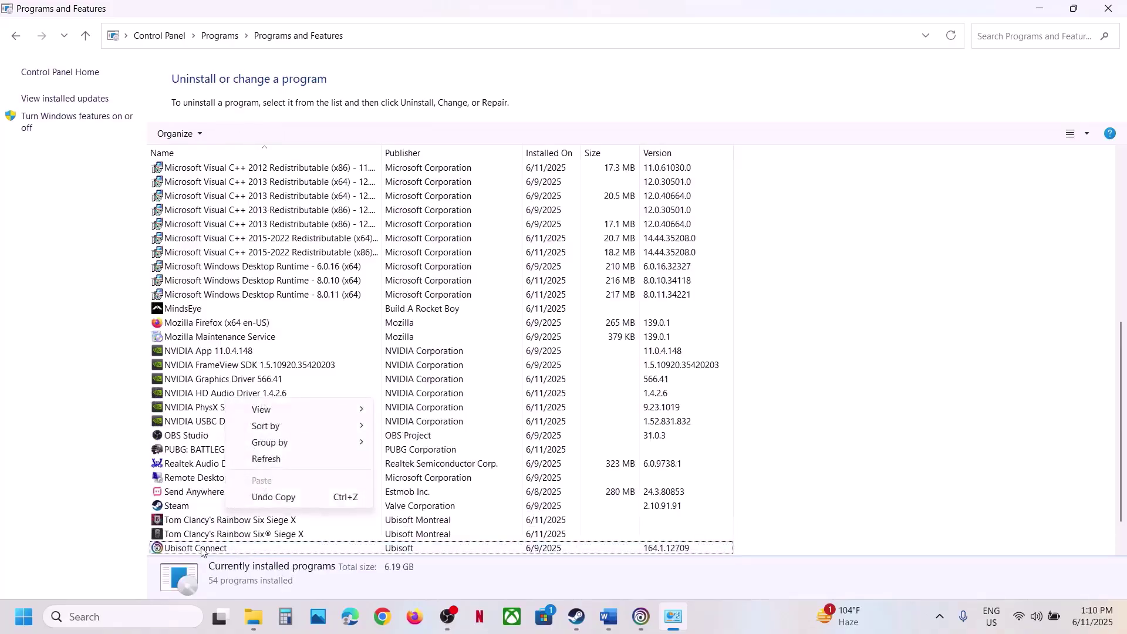
pyautogui.click(201, 549)
pyautogui.scroll(-1, 203, 528)
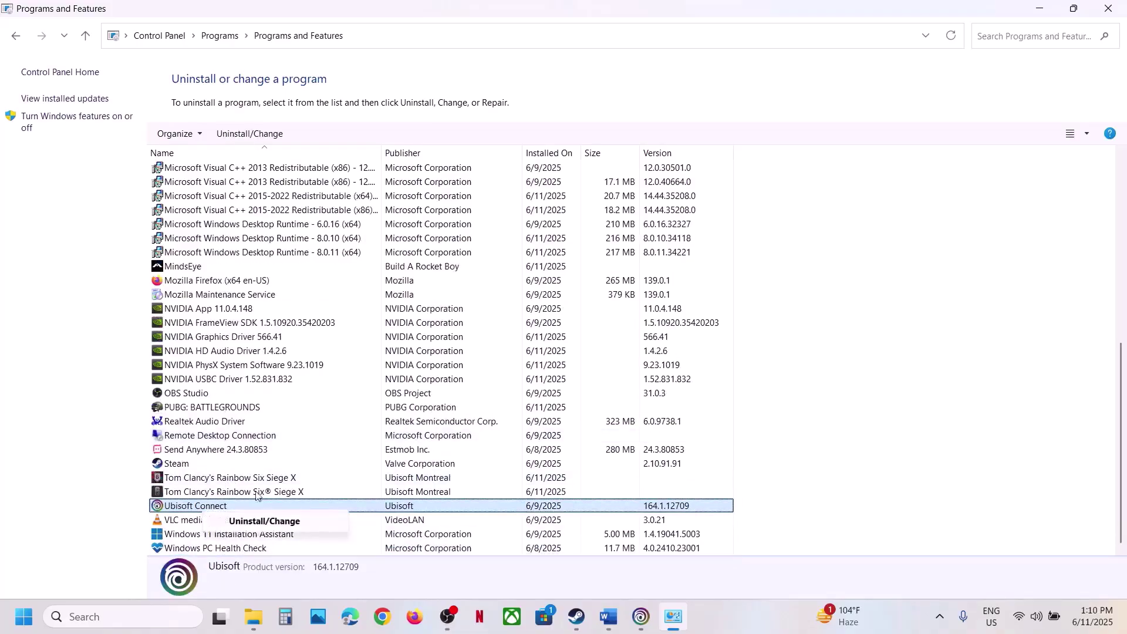
# - Uninstall Ubisoft Connect, approve the UAC prompt, and open the Start power options
pyautogui.click(263, 521)
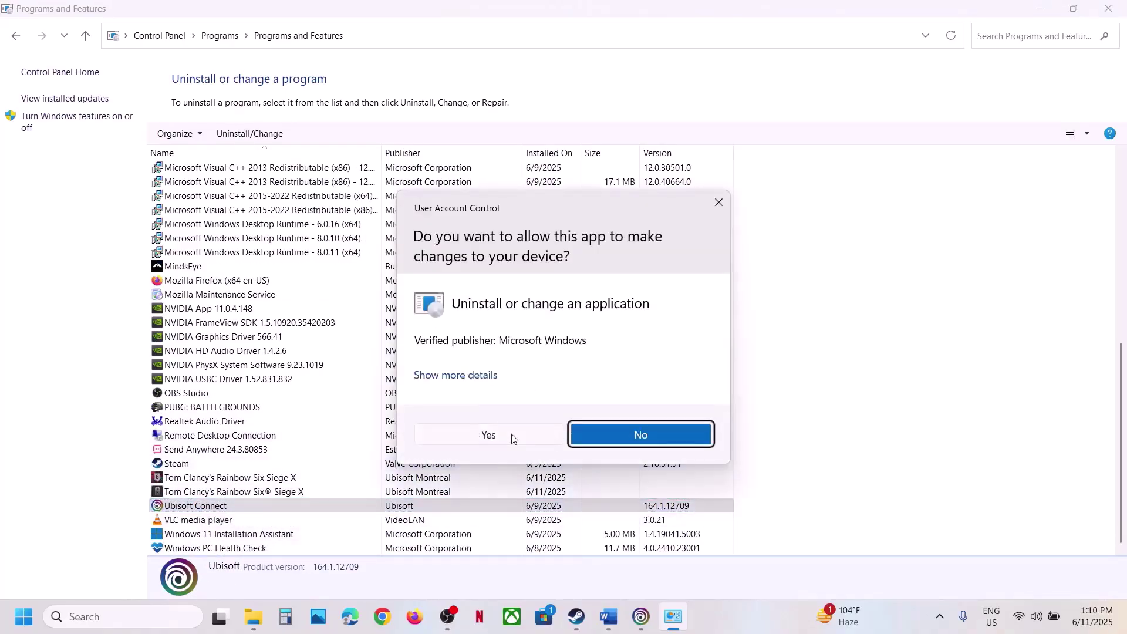
pyautogui.click(698, 436)
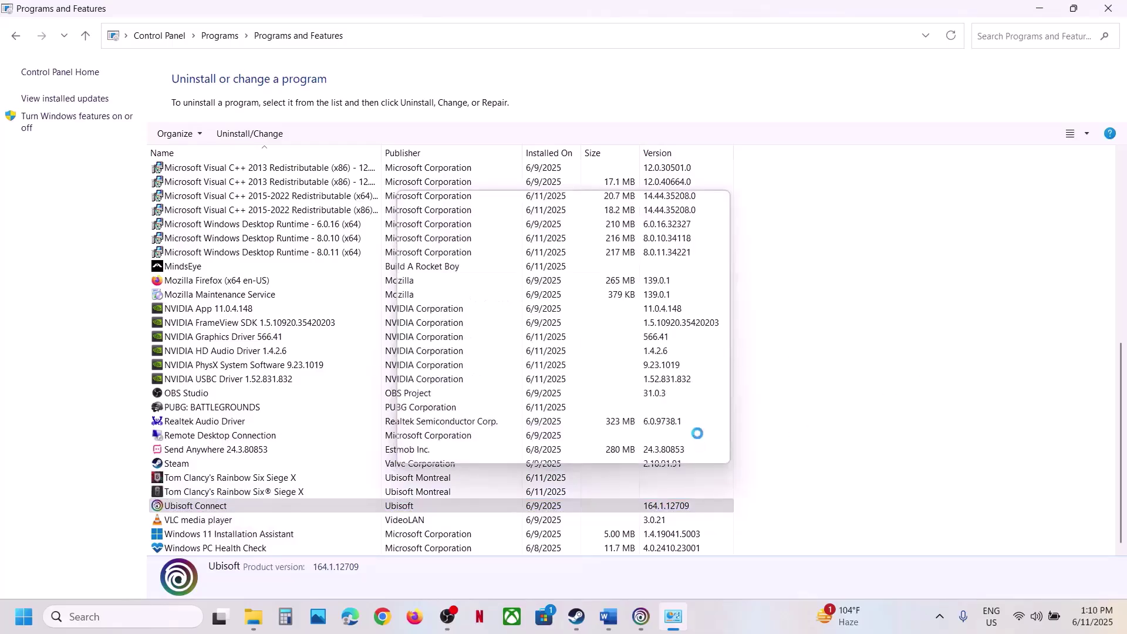
pyautogui.click(23, 617)
pyautogui.click(429, 568)
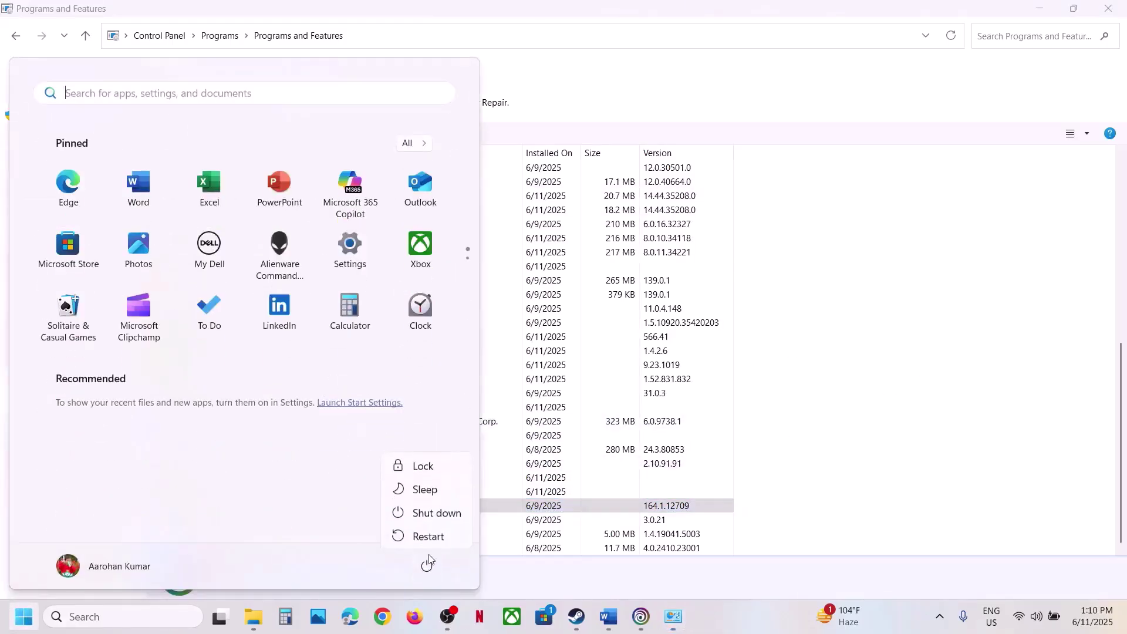
# - Restart the PC, search 'Ubisoft Connect', open the ubisoft.com result, and return to Steam
pyautogui.click(420, 541)
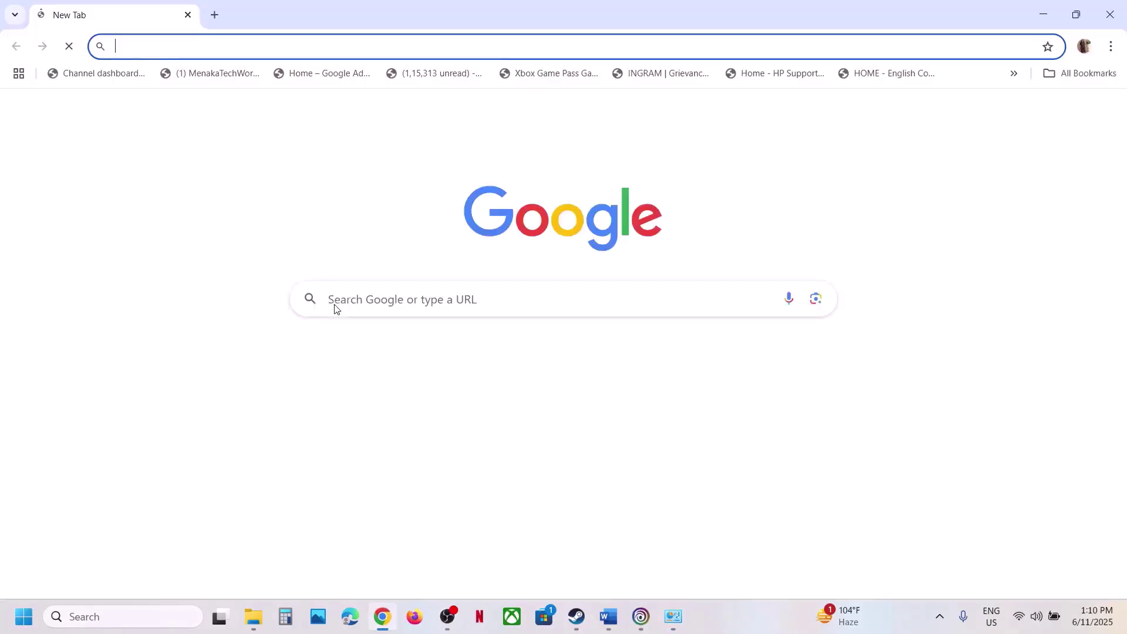
pyautogui.write('Ubisoft Connect')
pyautogui.press('Return')
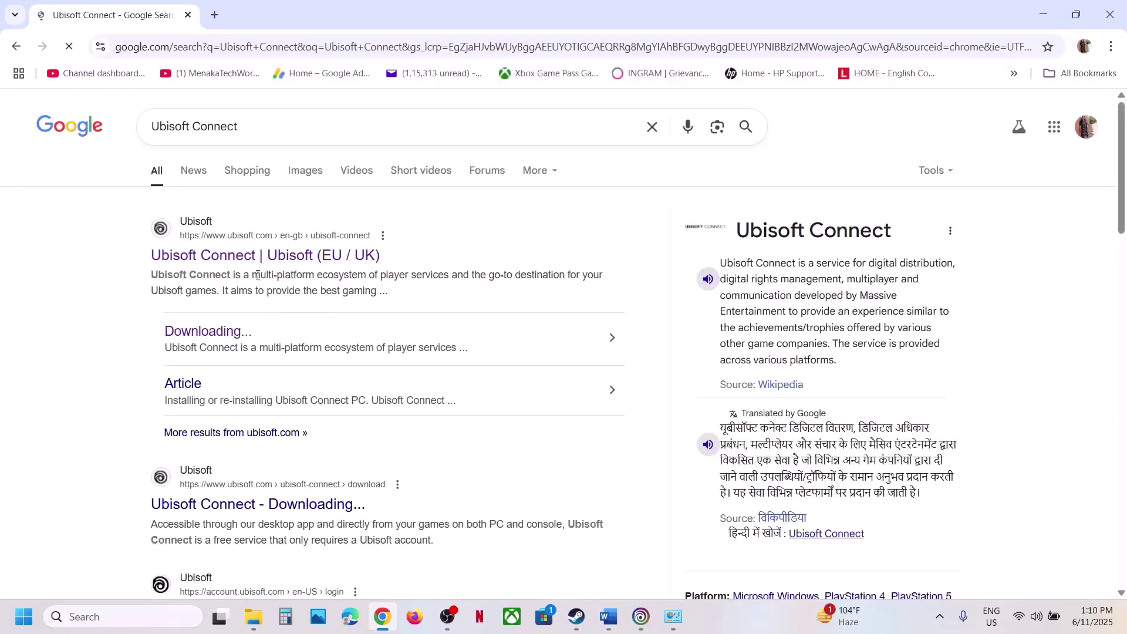
pyautogui.click(237, 256)
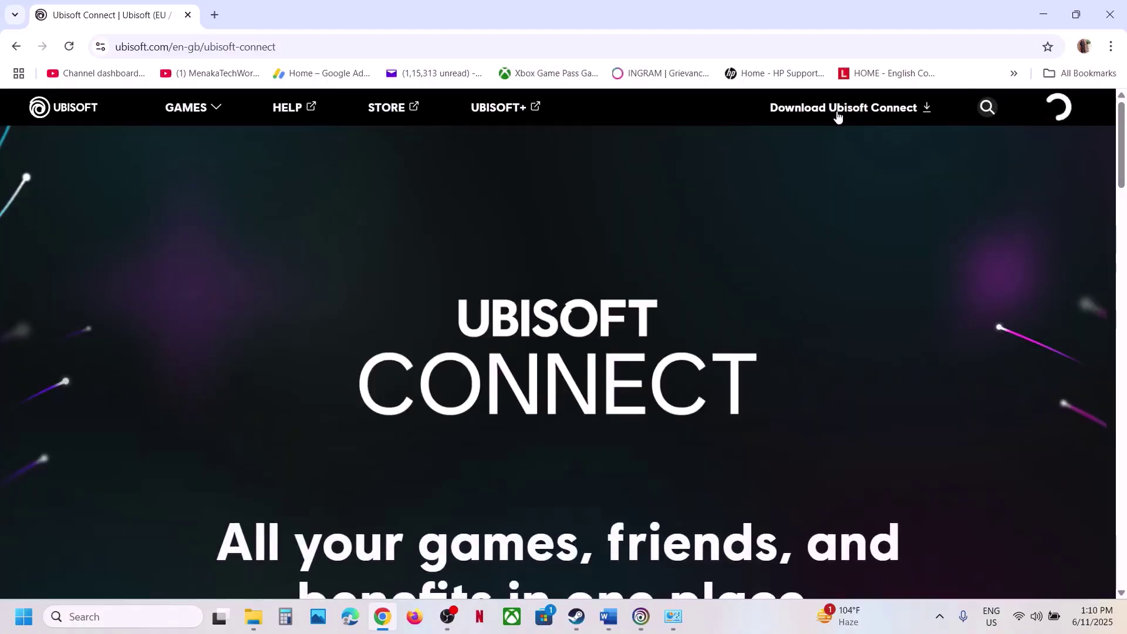
pyautogui.click(580, 621)
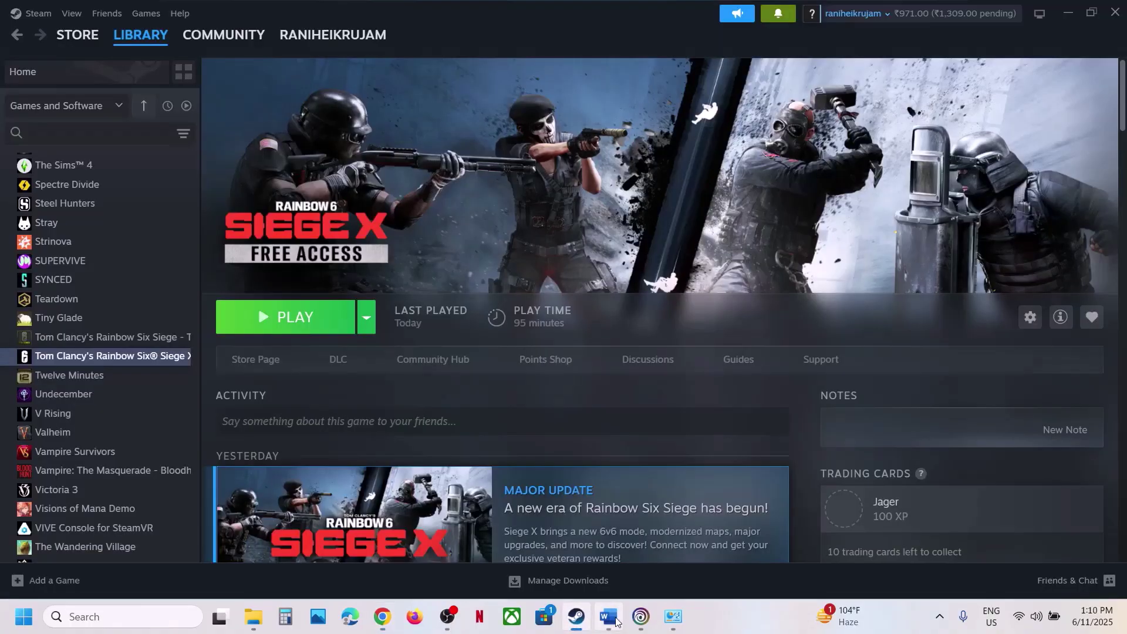
# - Mark Step 8 in the guide and open Steam's menu to exit it
pyautogui.click(616, 621)
pyautogui.scroll(-3, 396, 329)
pyautogui.scroll(-2, 397, 336)
pyautogui.scroll(1, 269, 314)
pyautogui.moveTo(235, 318); pyautogui.dragTo(593, 350)
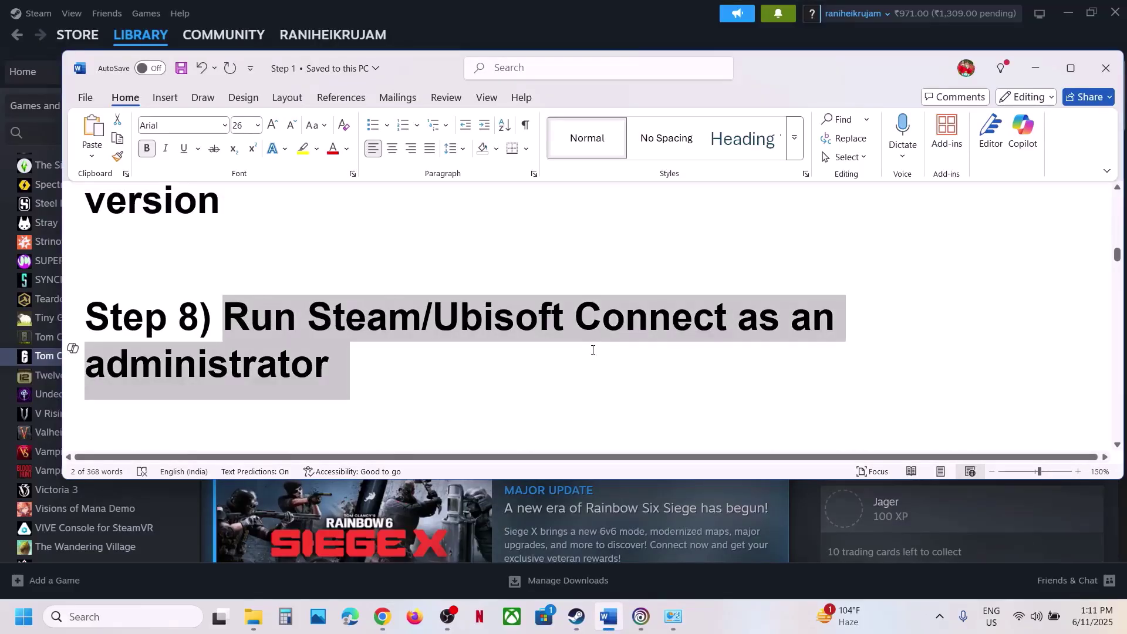
pyautogui.click(141, 34)
pyautogui.click(30, 14)
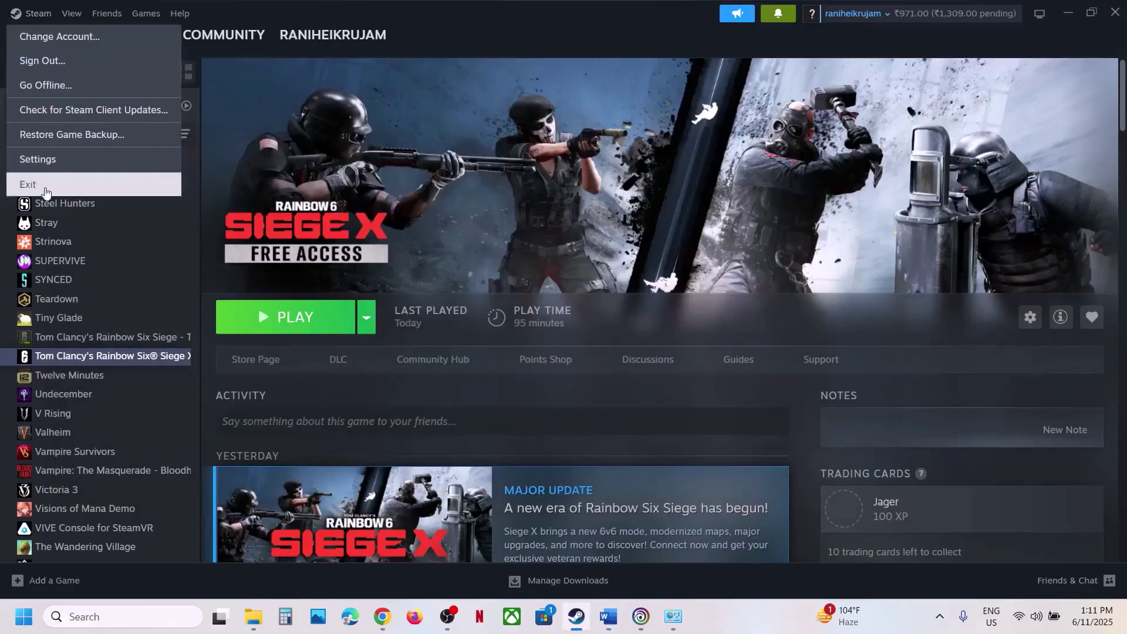
# - Search 'steam' in Windows Search and run Steam as administrator
pyautogui.click(152, 619)
pyautogui.write('steam')
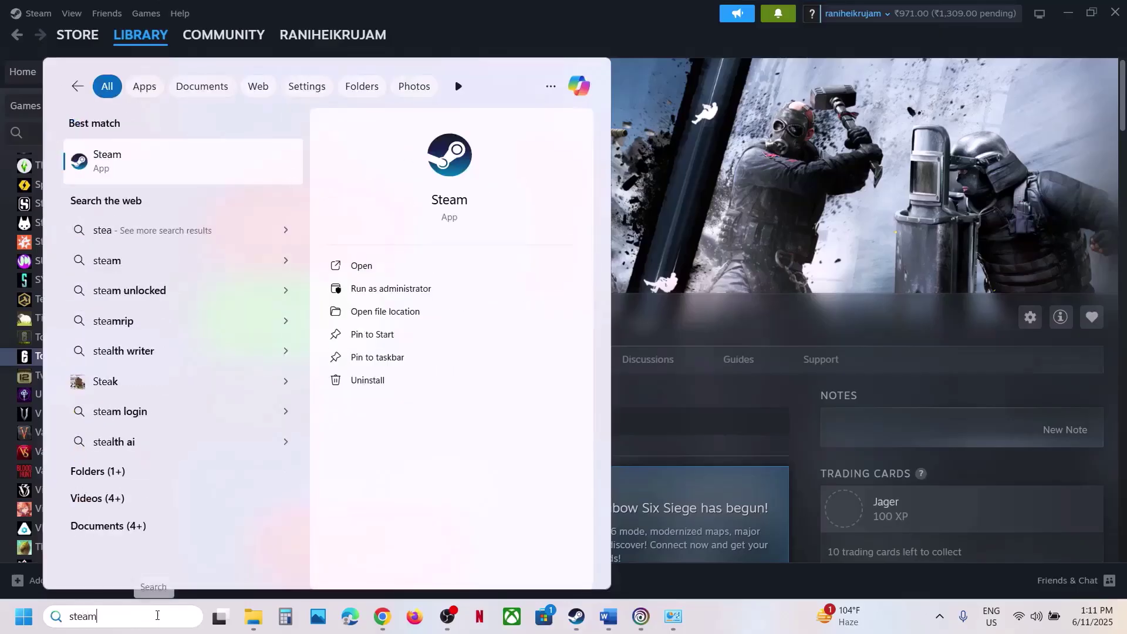
pyautogui.rightClick(130, 169)
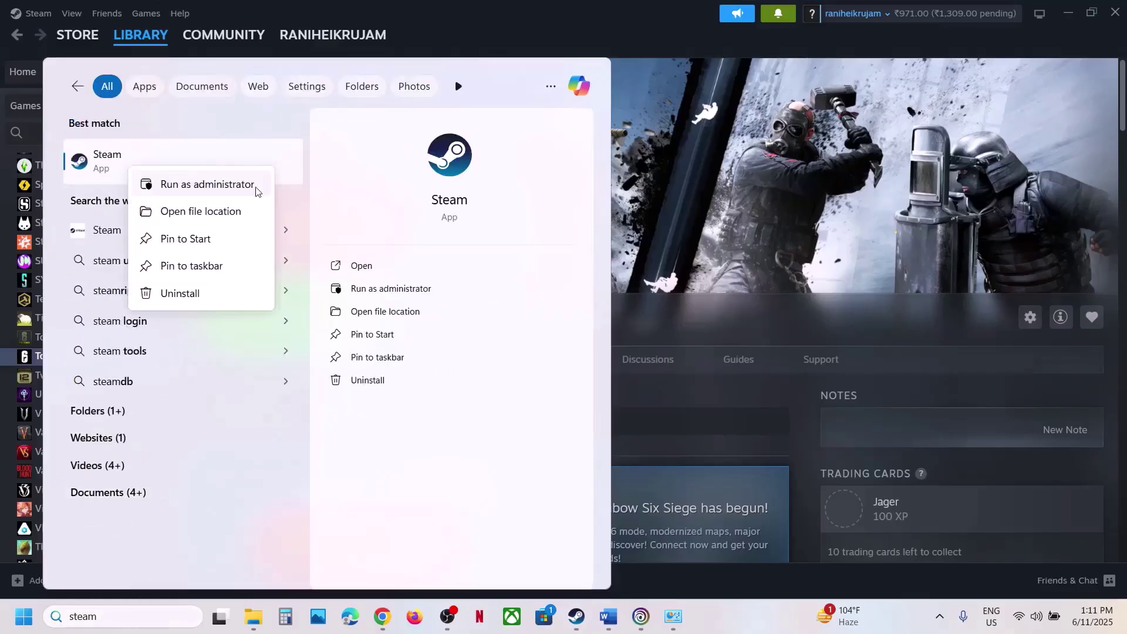
pyautogui.click(220, 195)
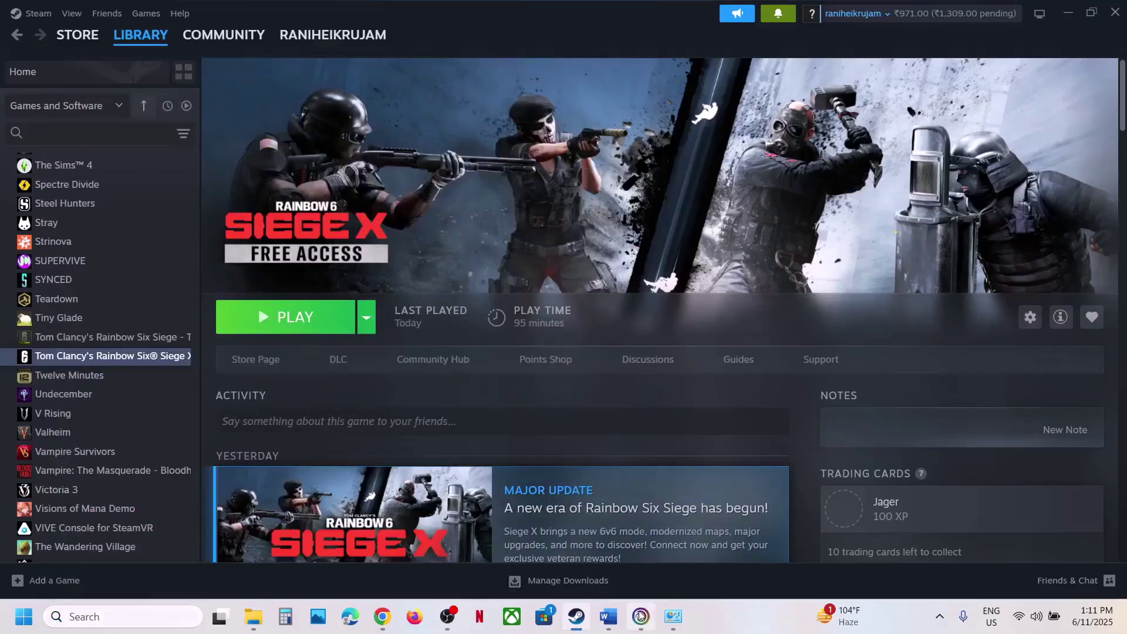
# - Quit Ubisoft Connect and relaunch it as administrator via a 'ubi' search
pyautogui.click(640, 615)
pyautogui.click(117, 112)
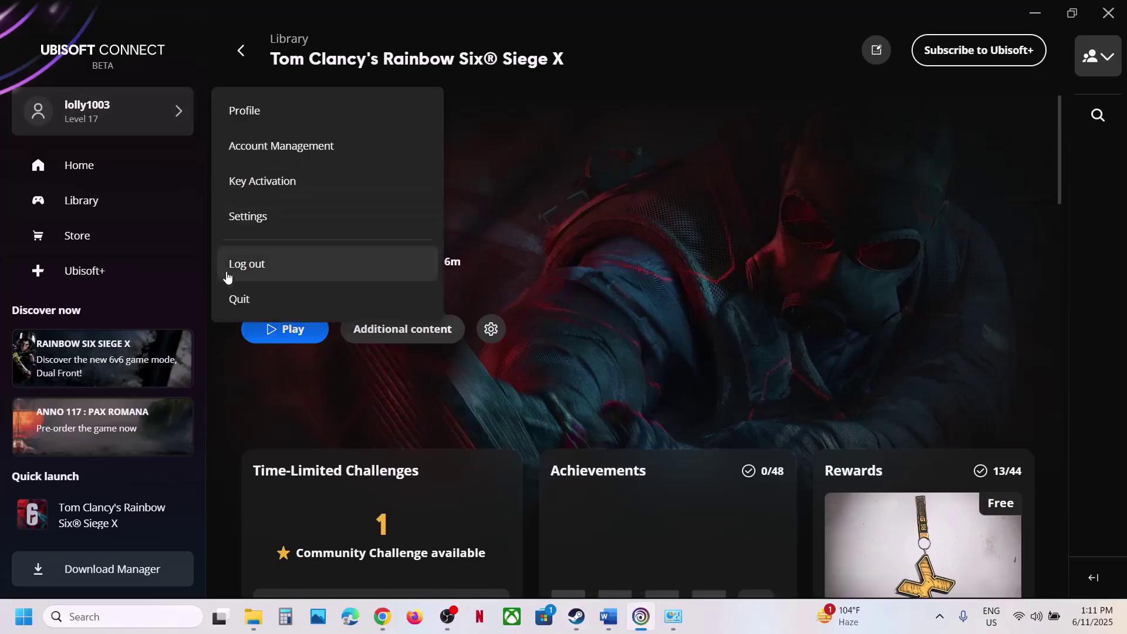
pyautogui.click(102, 617)
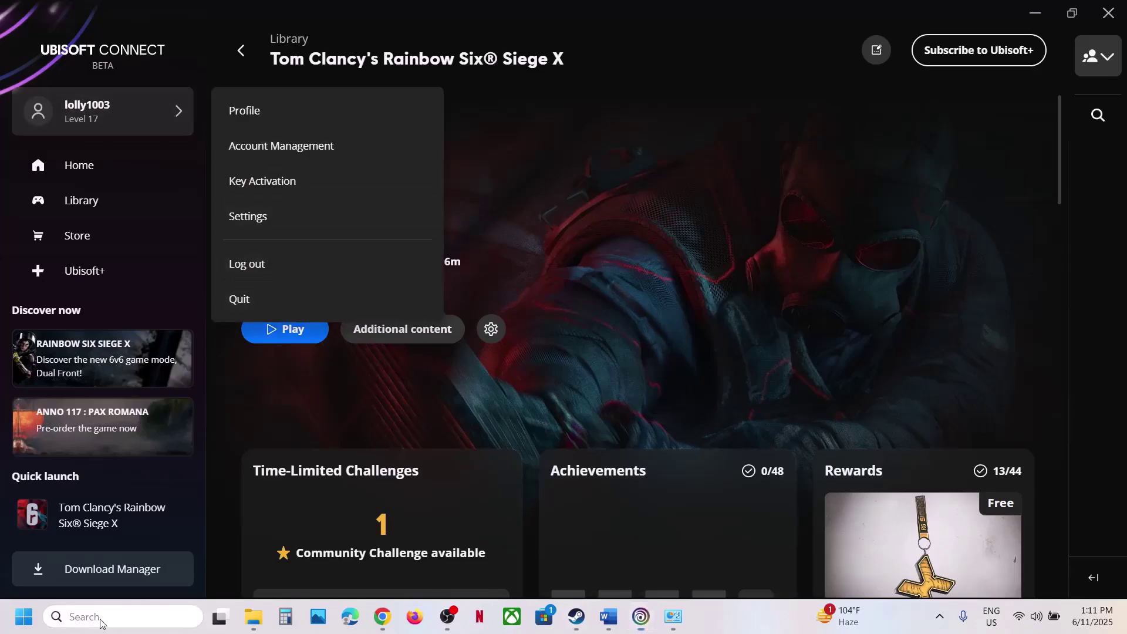
pyautogui.write('ubi')
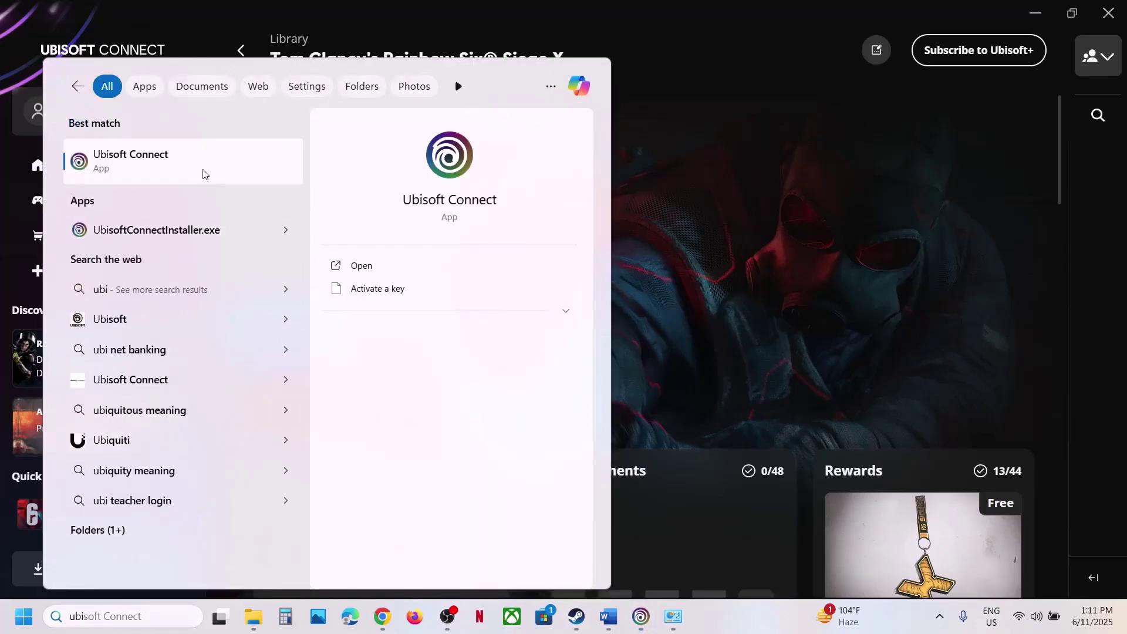
pyautogui.rightClick(200, 172)
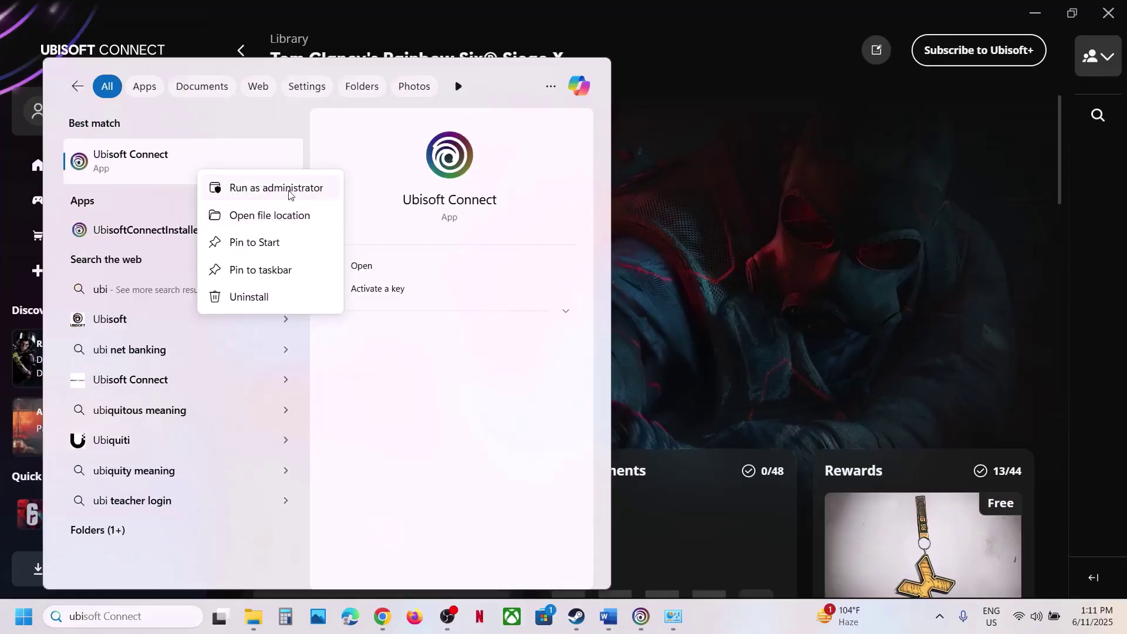
pyautogui.click(889, 219)
# - Mark Step 9 in the guide, then open the Steam copy of Siege X in Ubisoft Connect's library
pyautogui.click(608, 616)
pyautogui.scroll(-1, 427, 295)
pyautogui.moveTo(227, 330); pyautogui.dragTo(716, 365)
pyautogui.click(641, 617)
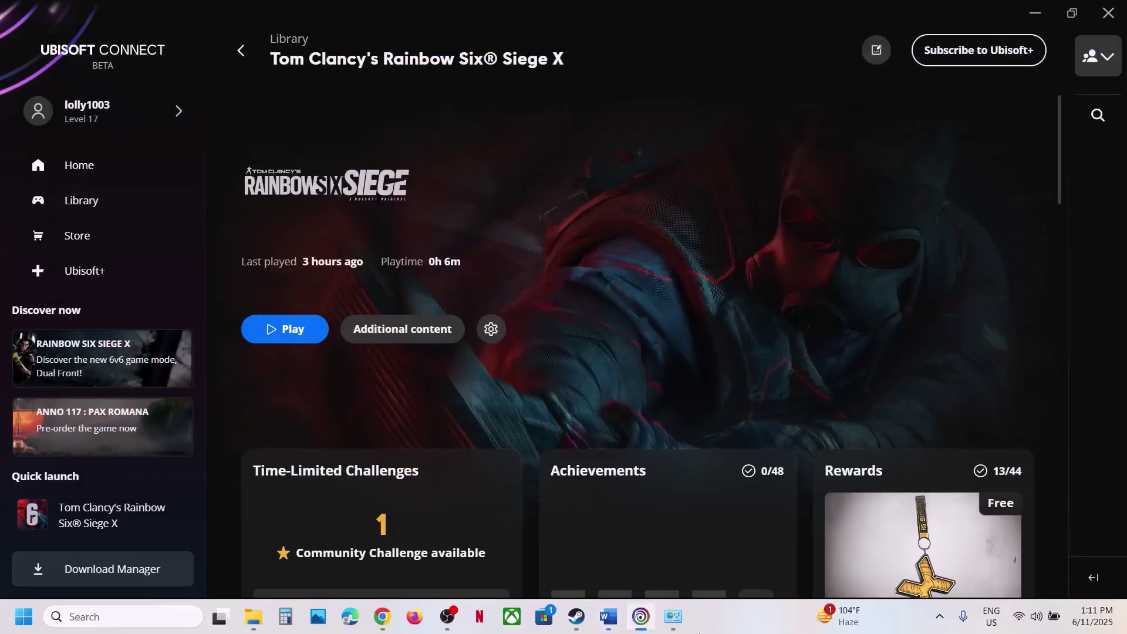
pyautogui.moveTo(640, 618)
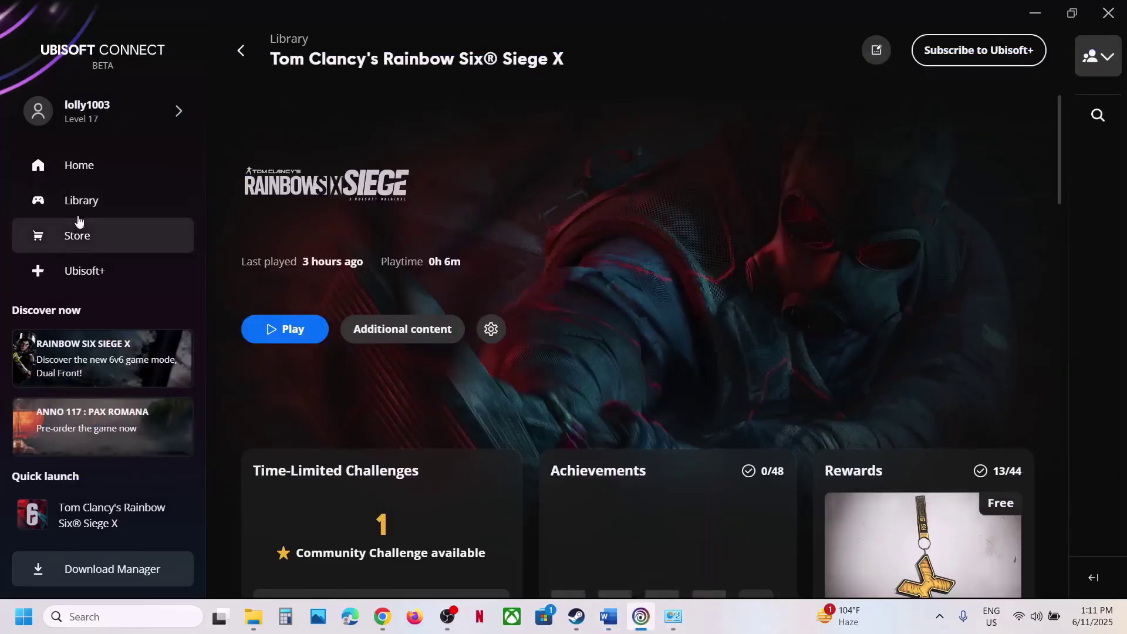
pyautogui.click(100, 205)
pyautogui.scroll(-1, 681, 350)
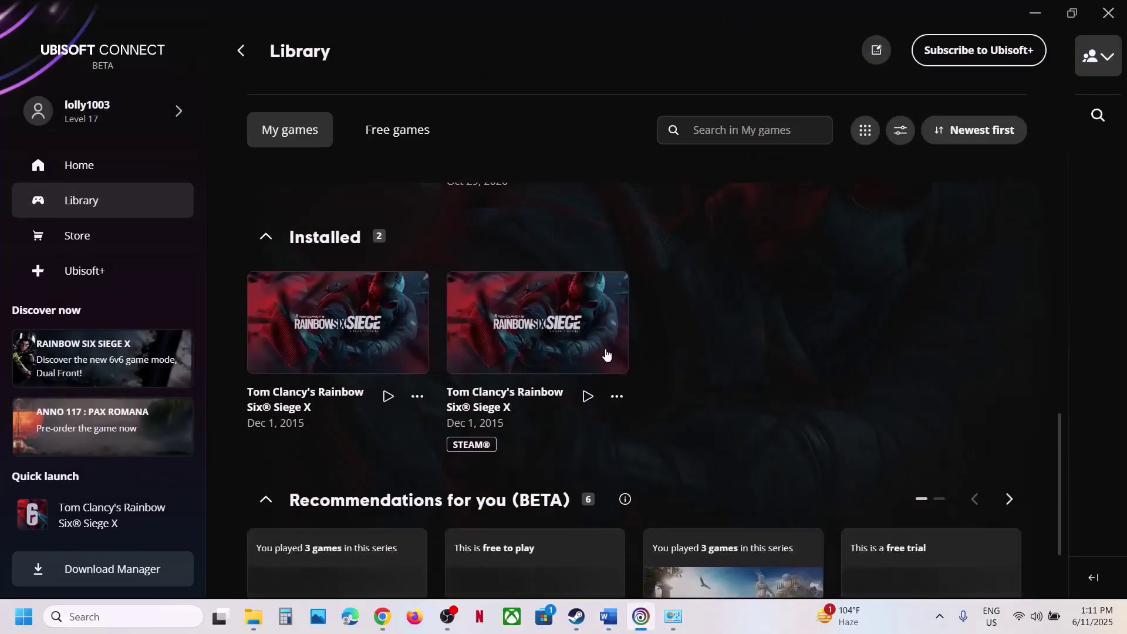
pyautogui.scroll(1, 375, 334)
pyautogui.scroll(-2, 539, 348)
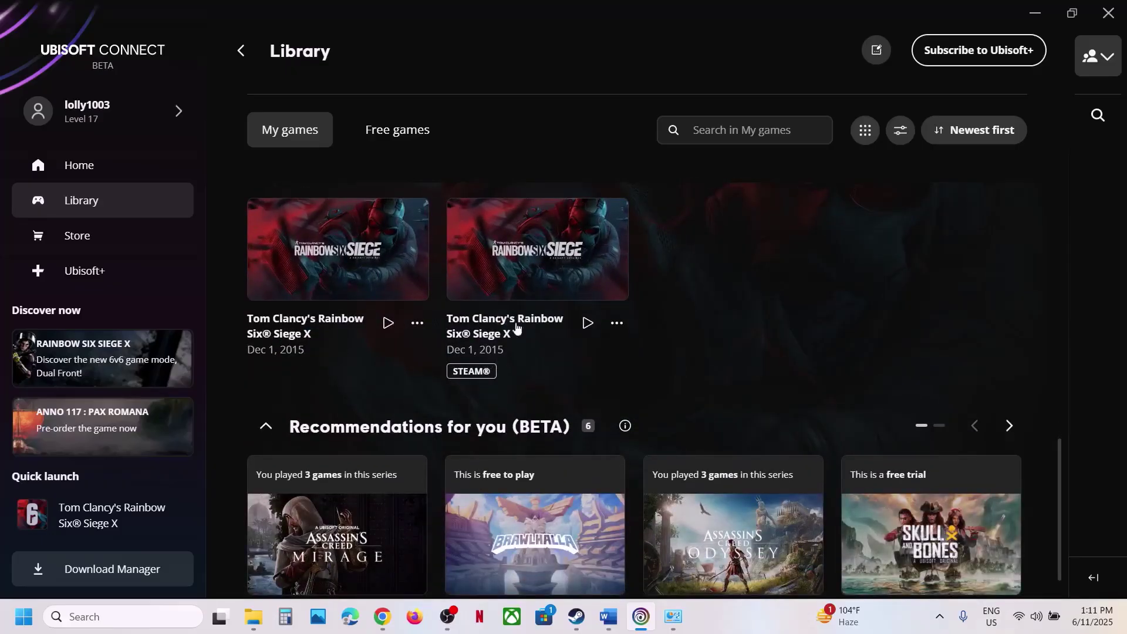
pyautogui.click(514, 280)
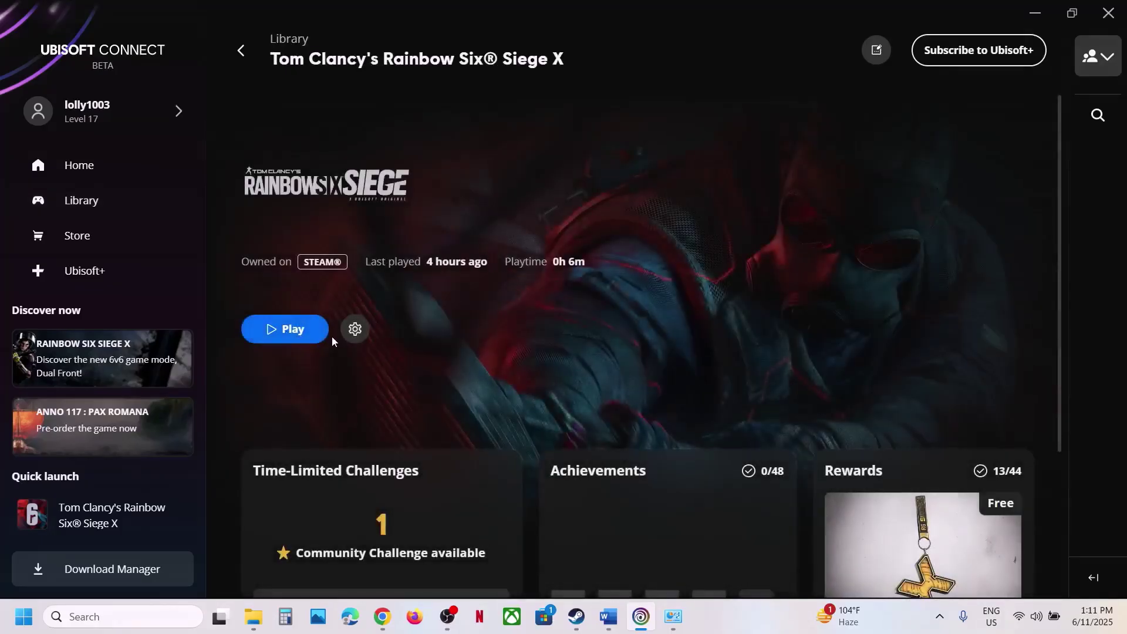
# - Mark the cache folder path in the guide and open C:\Program Files (x86) in File Explorer
pyautogui.click(1035, 13)
pyautogui.scroll(-3, 399, 411)
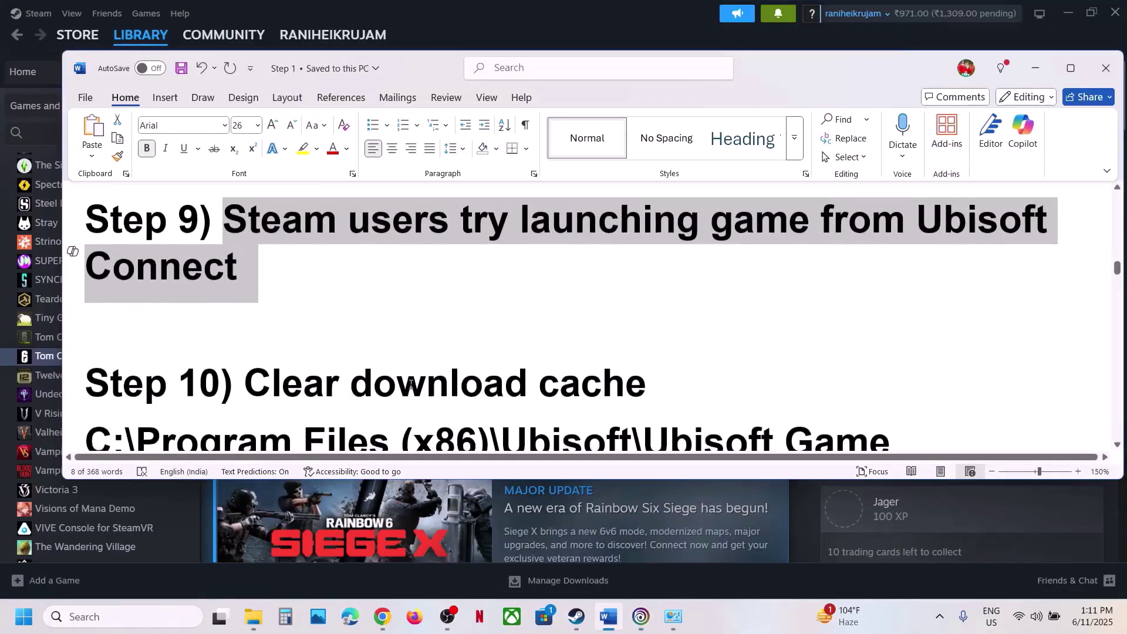
pyautogui.scroll(-2, 399, 364)
pyautogui.scroll(1, 234, 352)
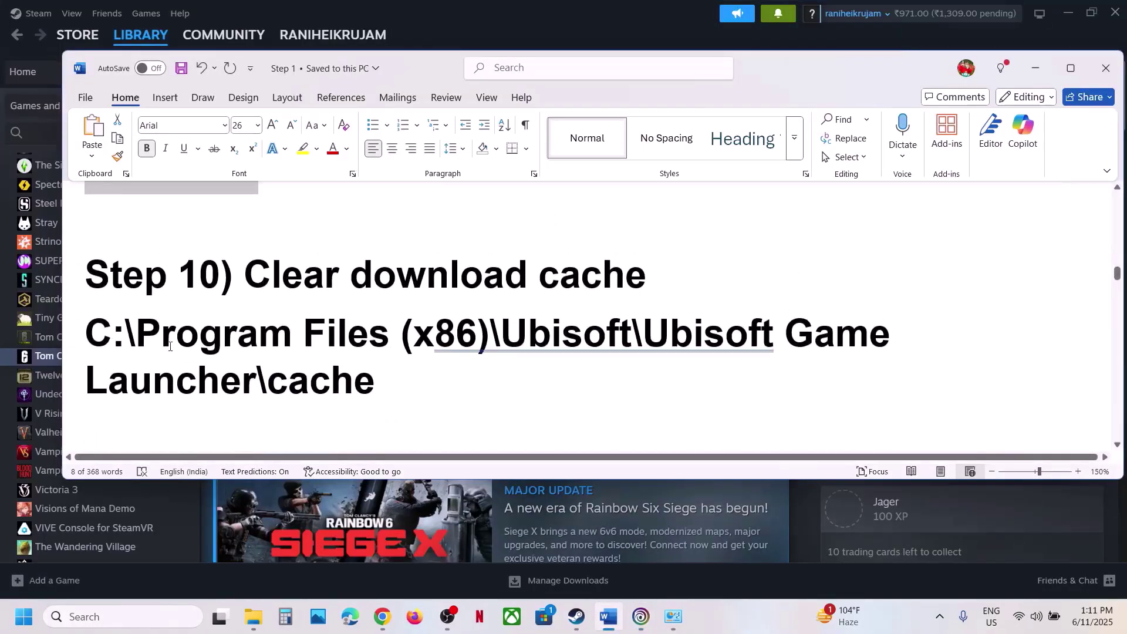
pyautogui.moveTo(83, 338); pyautogui.dragTo(464, 371)
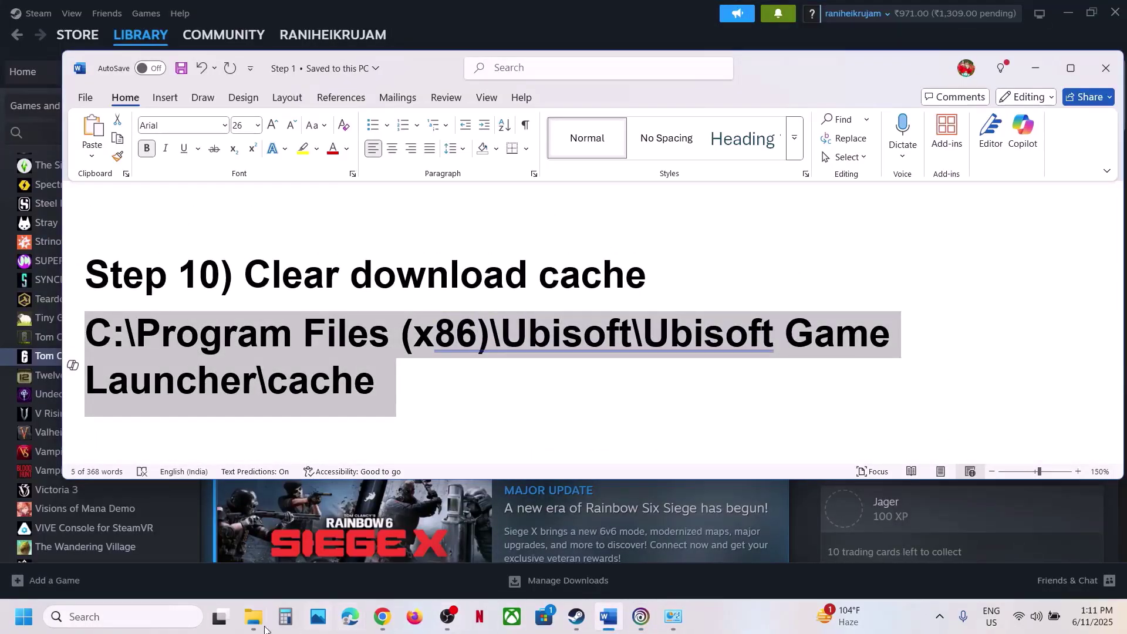
pyautogui.moveTo(256, 629)
pyautogui.click(332, 534)
pyautogui.click(77, 351)
pyautogui.doubleClick(217, 137)
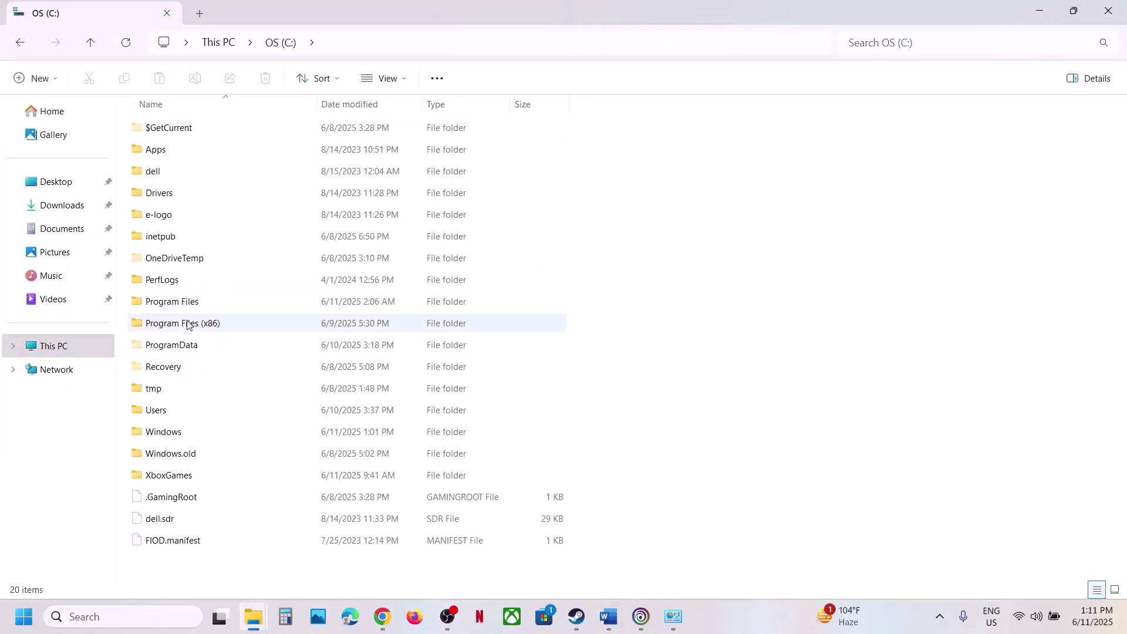
pyautogui.doubleClick(188, 324)
# - Navigate into Ubisoft > Ubisoft Game Launcher and bring up the cache folder's context menu
pyautogui.hotkey('alt', 'Tab')
pyautogui.tripleClick(444, 331)
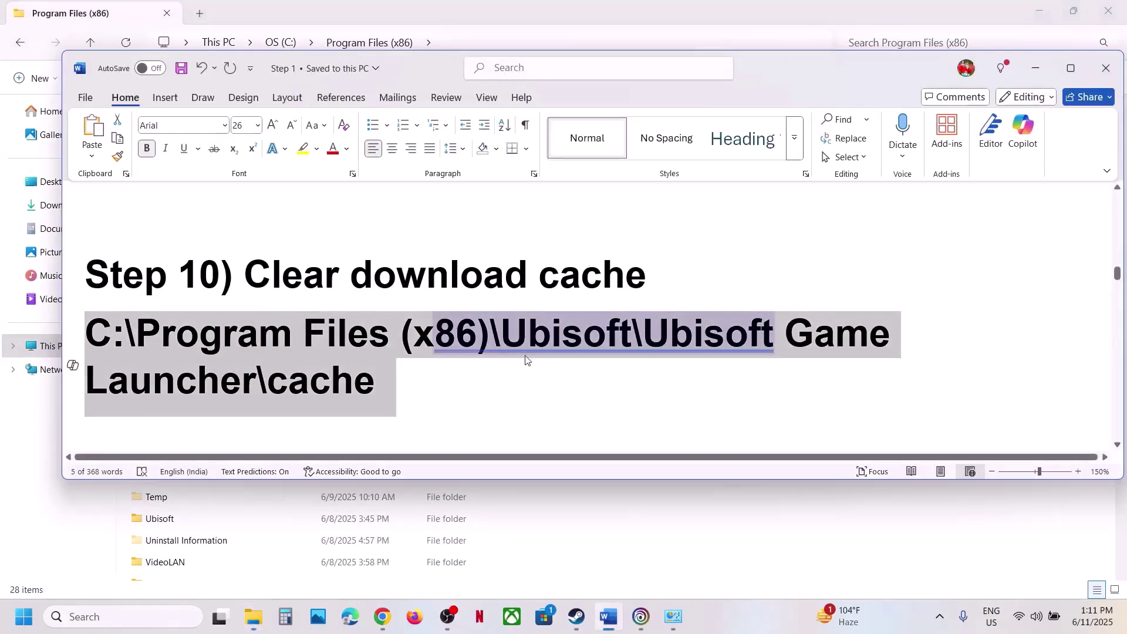
pyautogui.hotkey('alt', 'Tab')
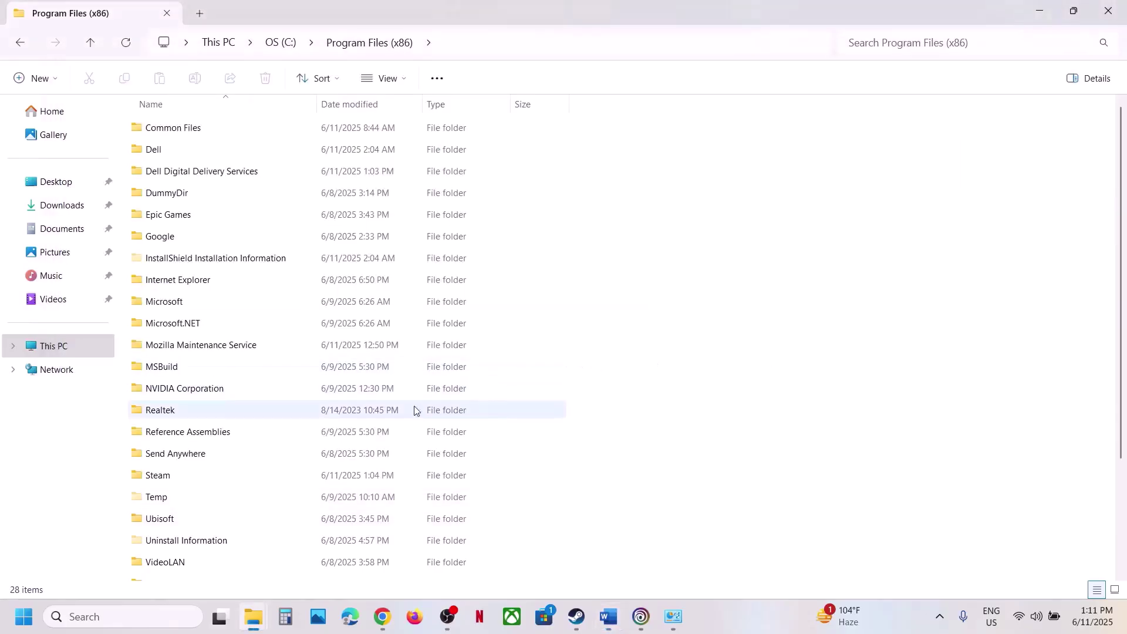
pyautogui.scroll(-2, 299, 420)
pyautogui.click(183, 399)
pyautogui.doubleClick(183, 404)
pyautogui.doubleClick(197, 128)
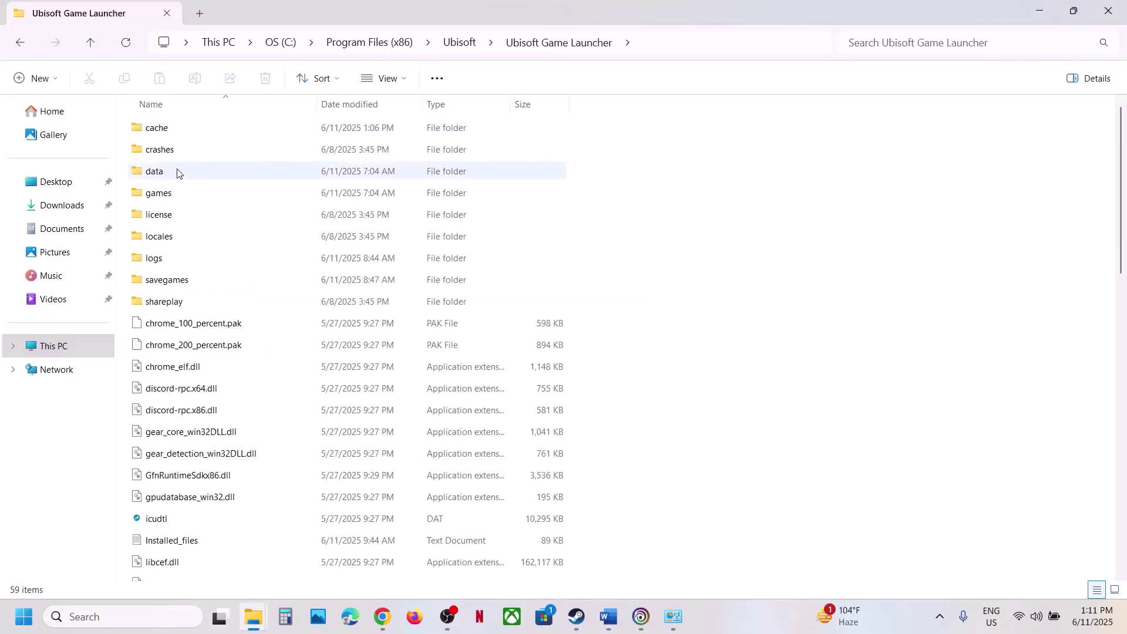
pyautogui.click(169, 130)
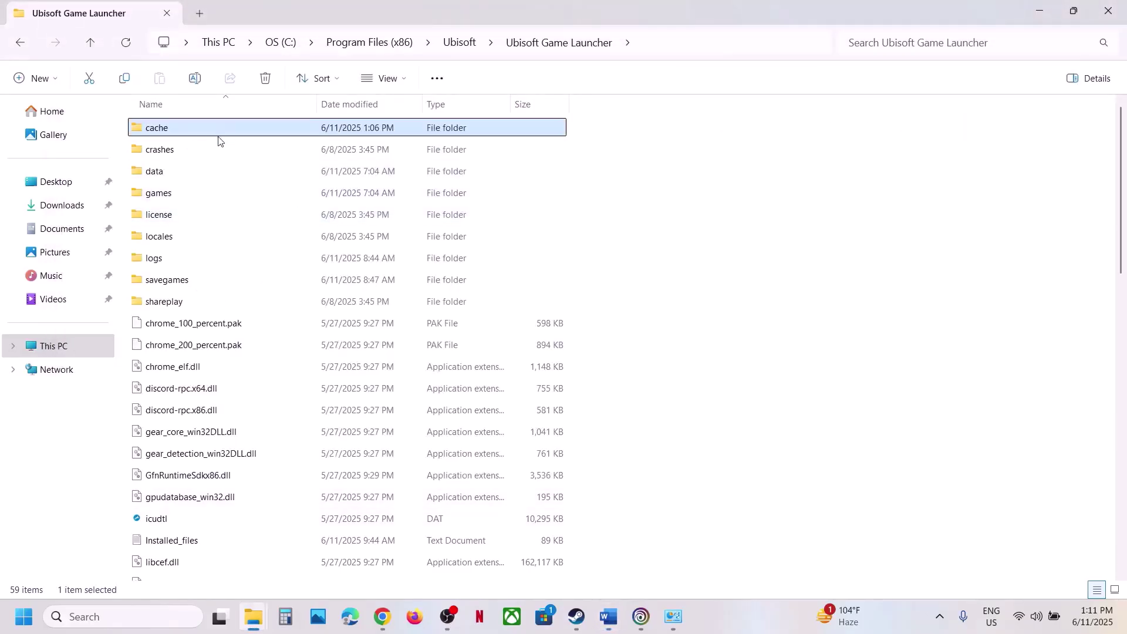
pyautogui.rightClick(207, 134)
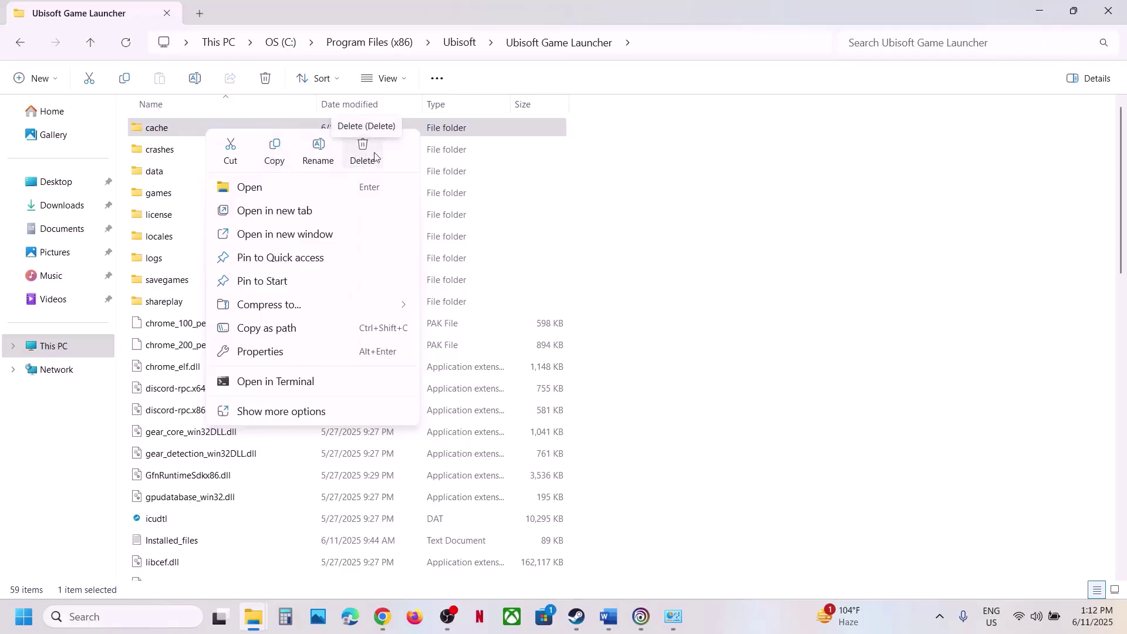
# - Mark the Step 11 instruction in the guide
pyautogui.click(609, 616)
pyautogui.scroll(-5, 437, 376)
pyautogui.moveTo(286, 305); pyautogui.dragTo(511, 338)
# - Open the game's install folder from Steam and set RainbowSix to run as administrator
pyautogui.click(576, 616)
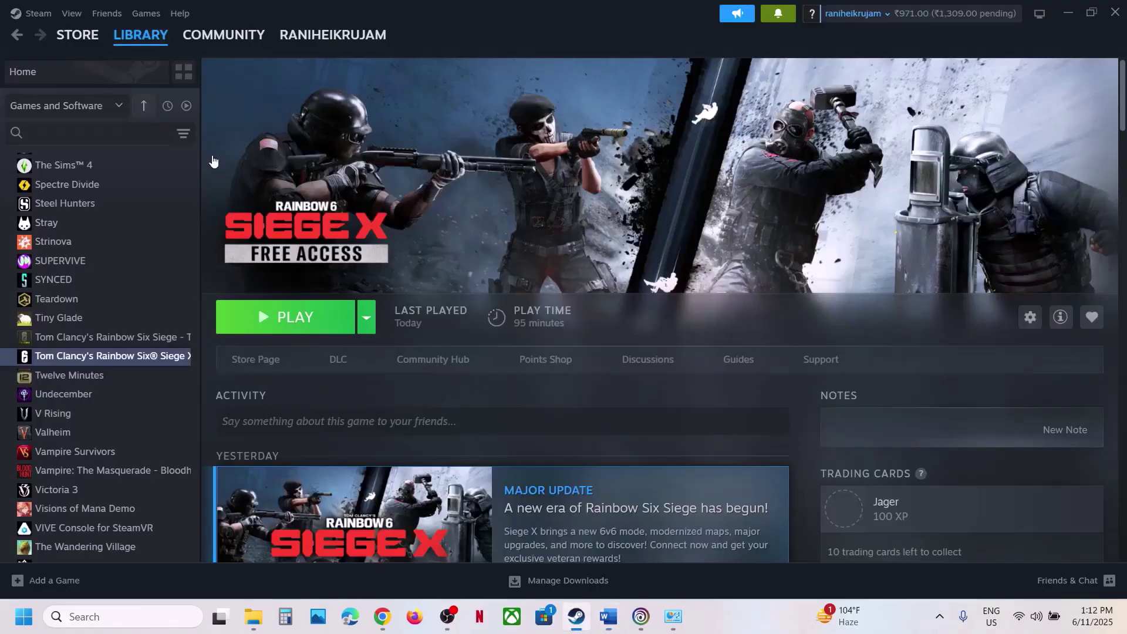
pyautogui.rightClick(68, 358)
pyautogui.moveTo(117, 441)
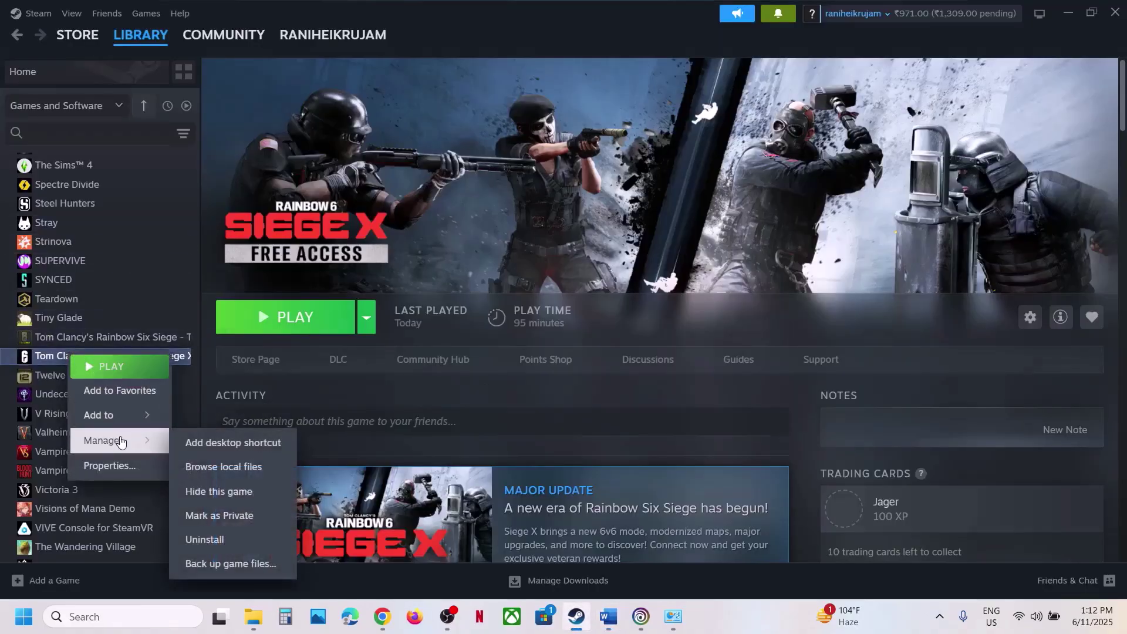
pyautogui.click(240, 468)
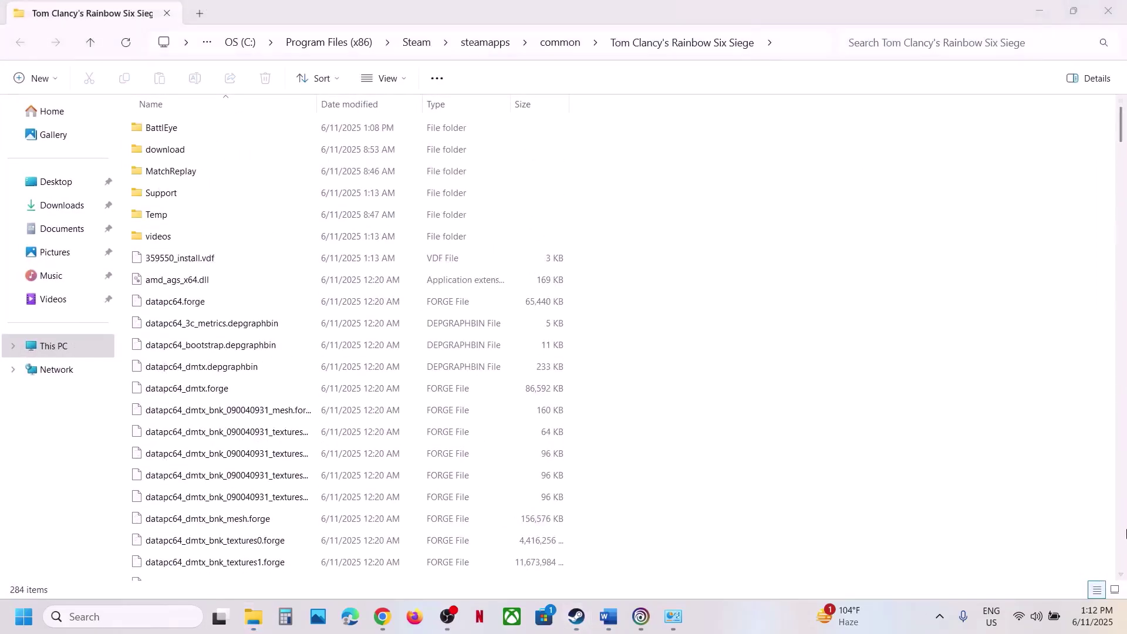
pyautogui.moveTo(1118, 132); pyautogui.dragTo(1118, 558)
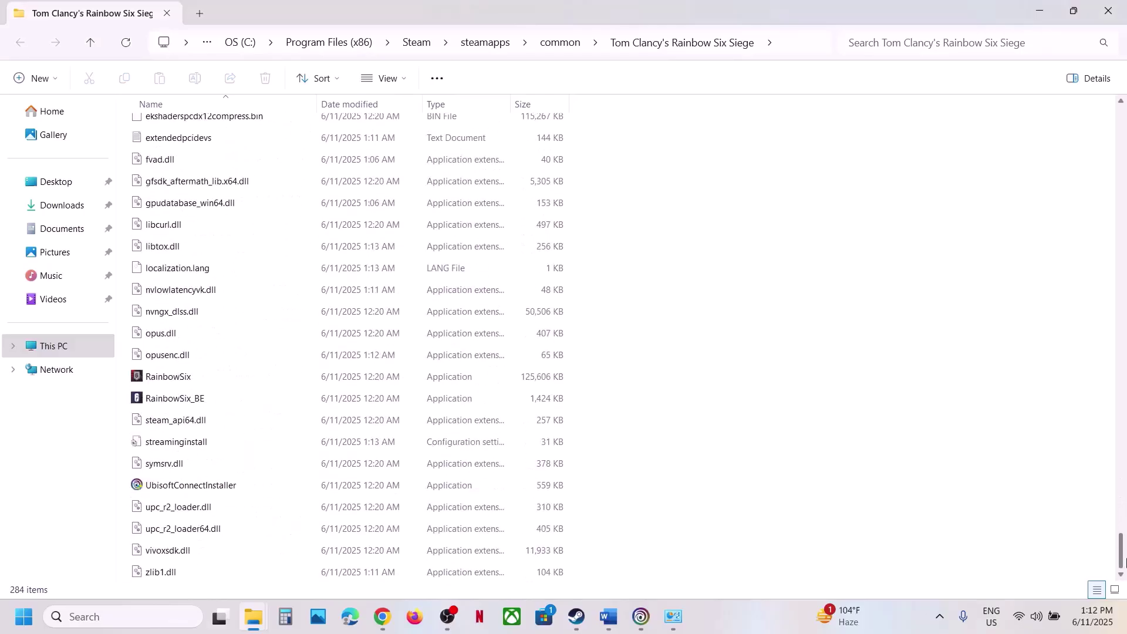
pyautogui.click(157, 378)
pyautogui.rightClick(169, 379)
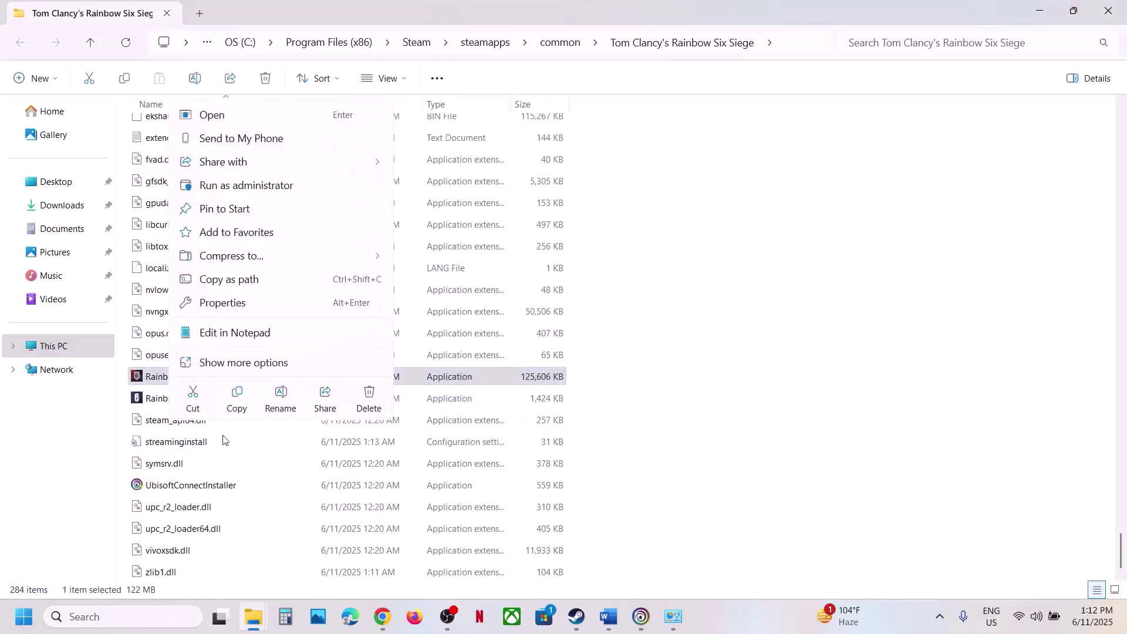
pyautogui.click(224, 304)
pyautogui.click(314, 231)
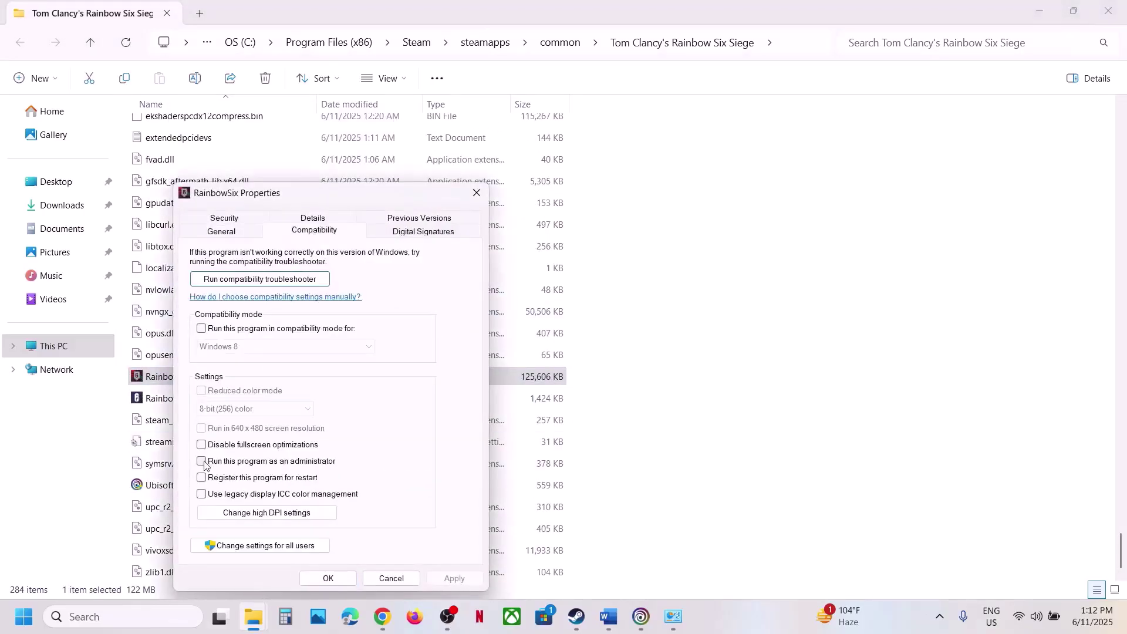
pyautogui.click(463, 581)
pyautogui.click(307, 579)
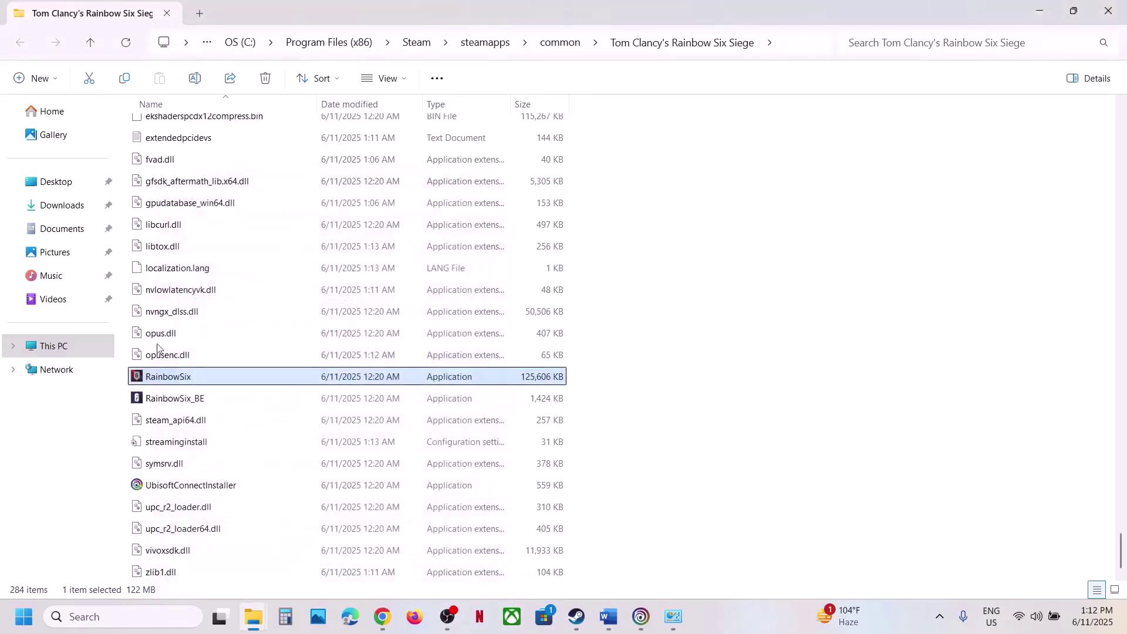
# - Enable RainbowSix's compatibility mode (Windows 8 by default) and apply it
pyautogui.rightClick(189, 380)
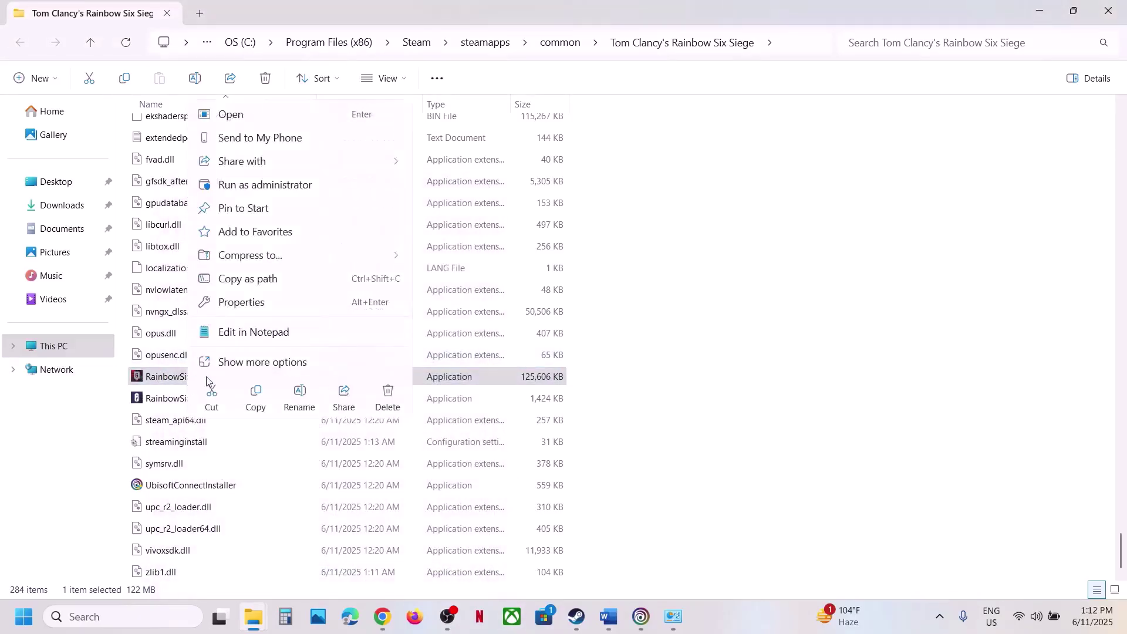
pyautogui.click(248, 304)
pyautogui.click(328, 230)
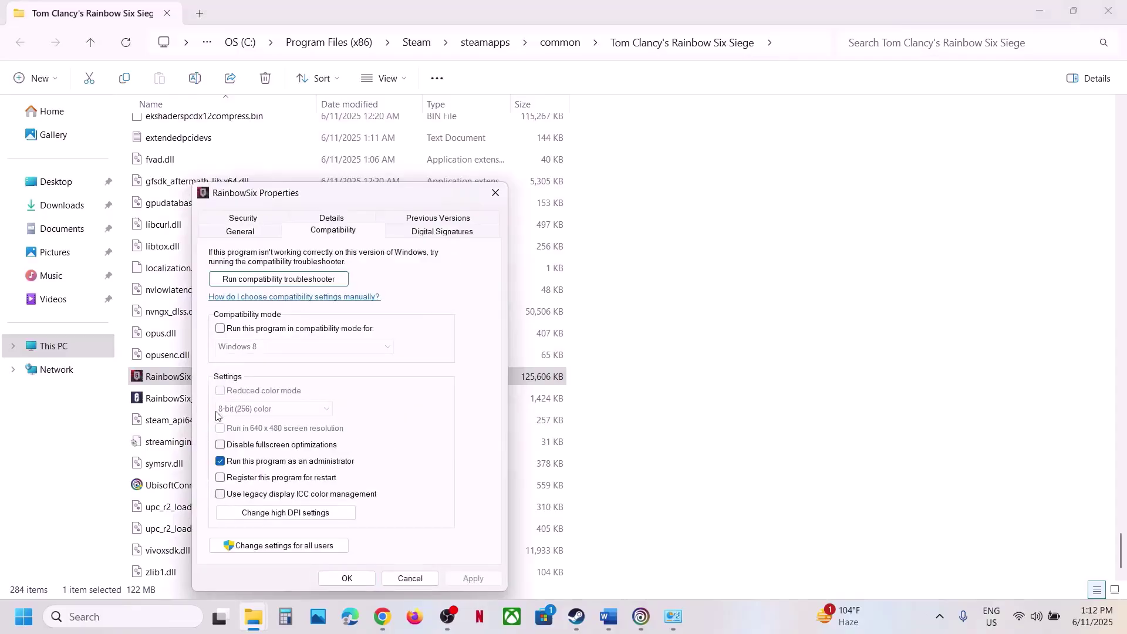
pyautogui.click(219, 332)
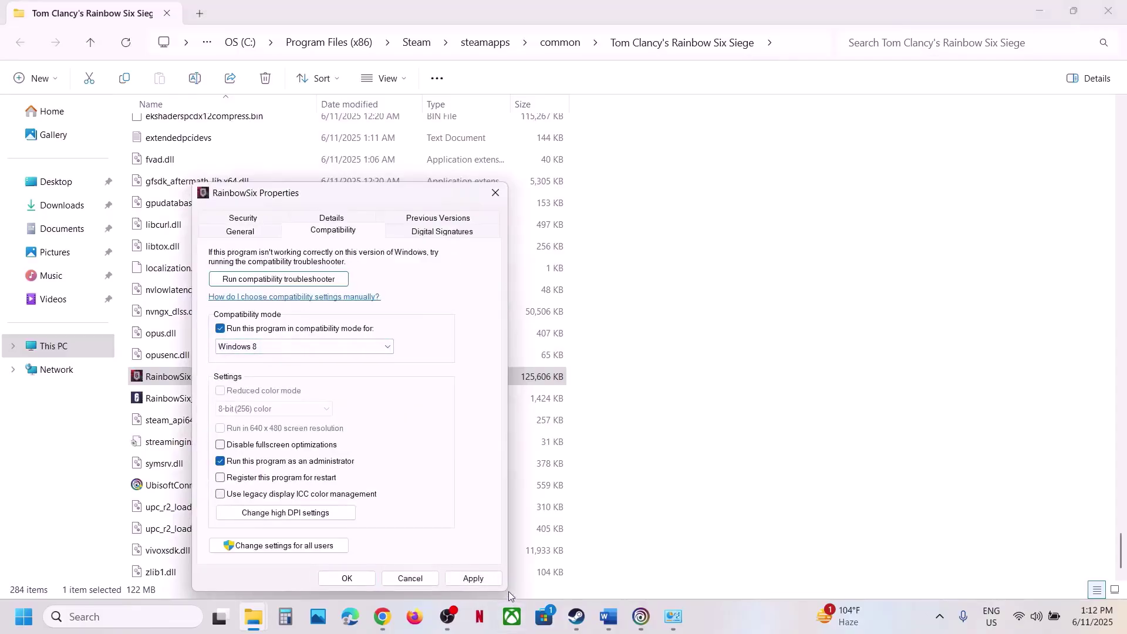
pyautogui.click(478, 579)
pyautogui.click(348, 578)
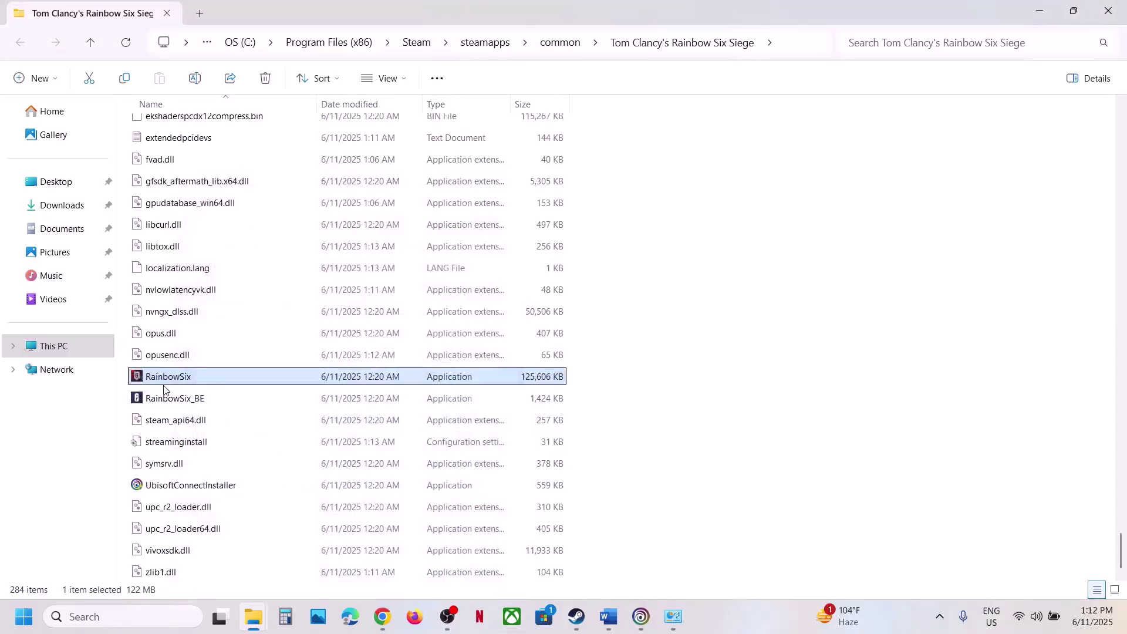
# - Change RainbowSix's compatibility mode to Windows 7, apply, and reopen its Compatibility tab
pyautogui.rightClick(197, 377)
pyautogui.click(246, 302)
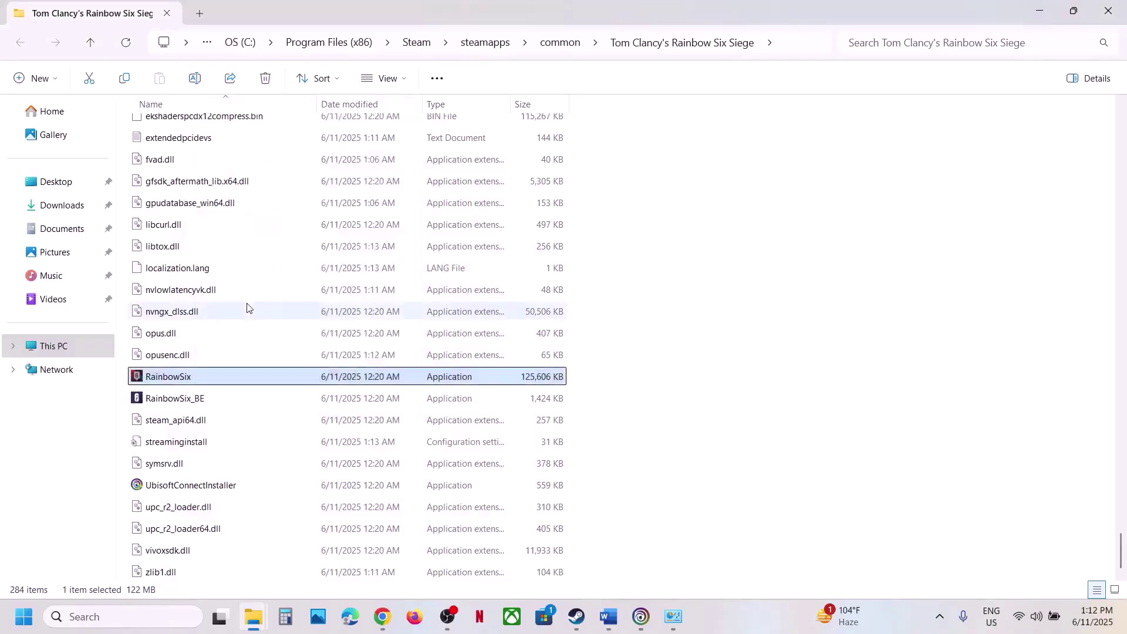
pyautogui.click(339, 230)
pyautogui.click(270, 346)
pyautogui.click(273, 396)
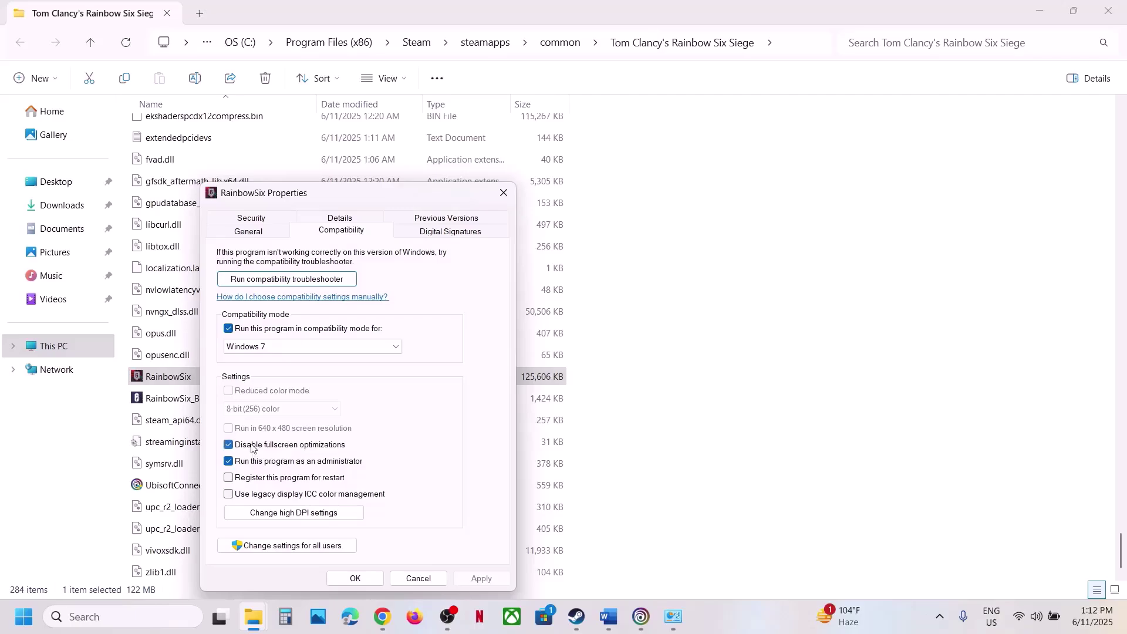
pyautogui.click(480, 579)
pyautogui.click(355, 579)
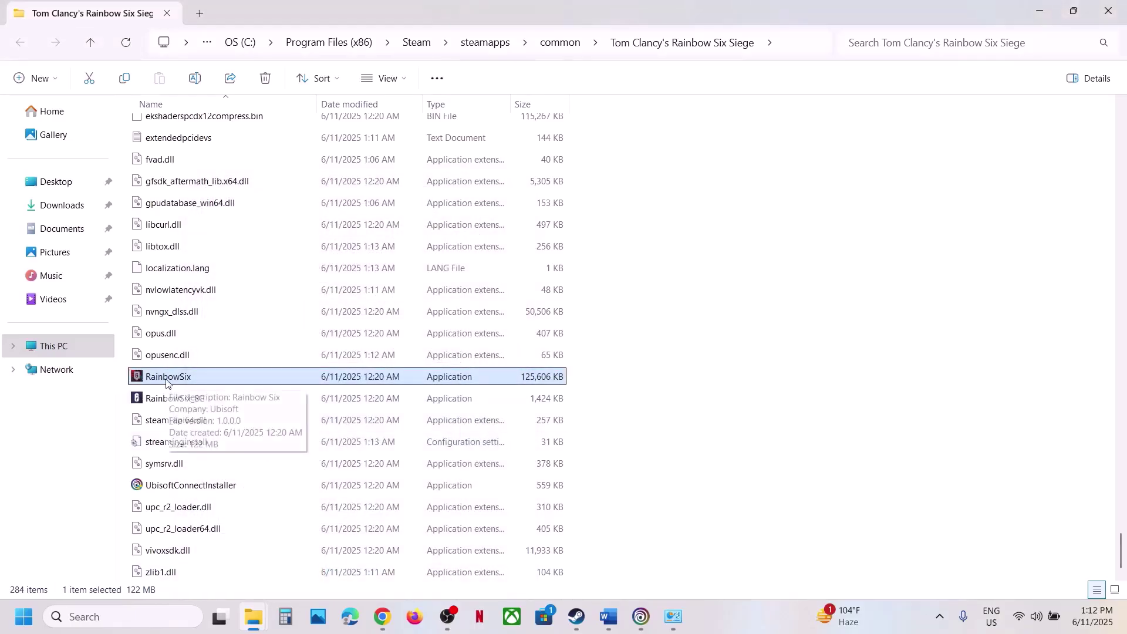
pyautogui.rightClick(167, 381)
pyautogui.click(228, 317)
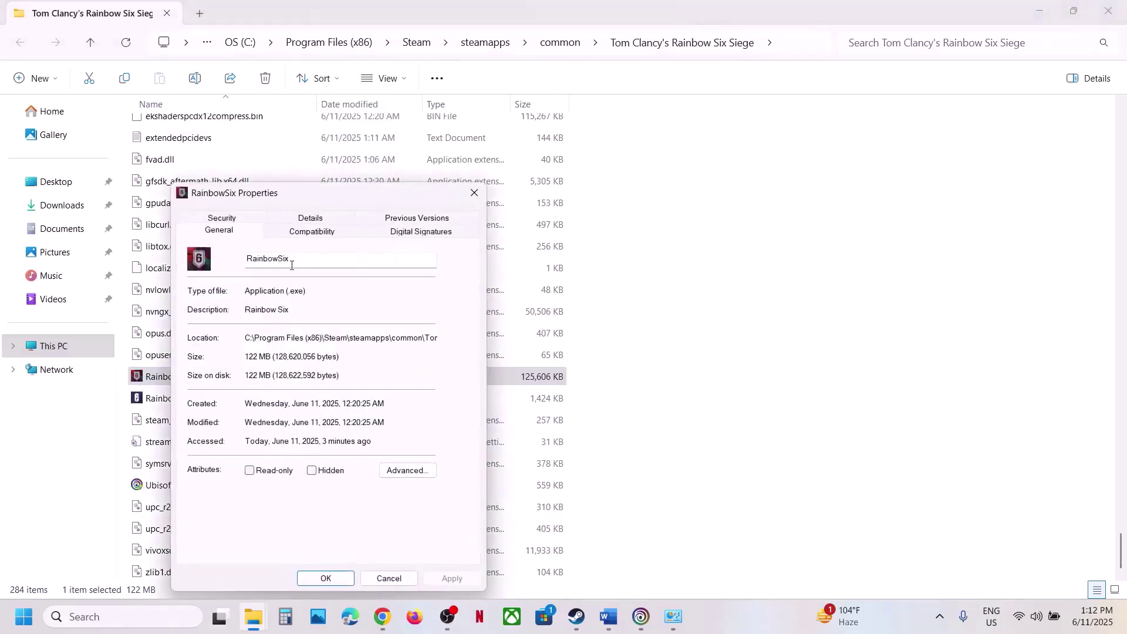
pyautogui.click(298, 232)
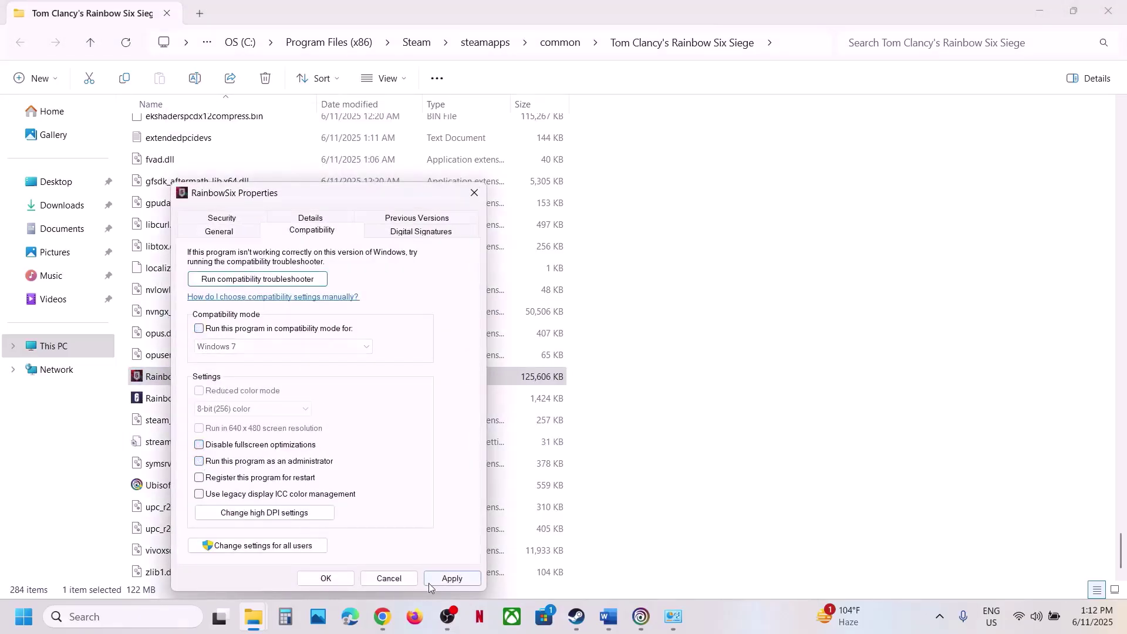
# - Confirm the cleared RainbowSix compatibility settings and review the next step in the guide
pyautogui.click(337, 583)
pyautogui.click(616, 626)
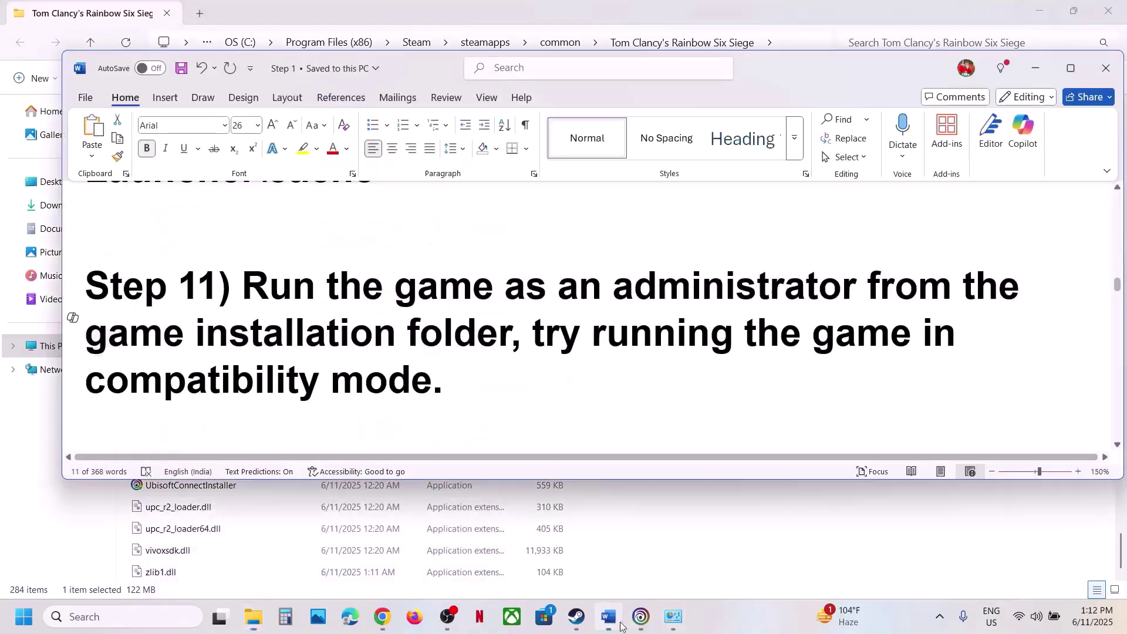
pyautogui.scroll(-4, 408, 321)
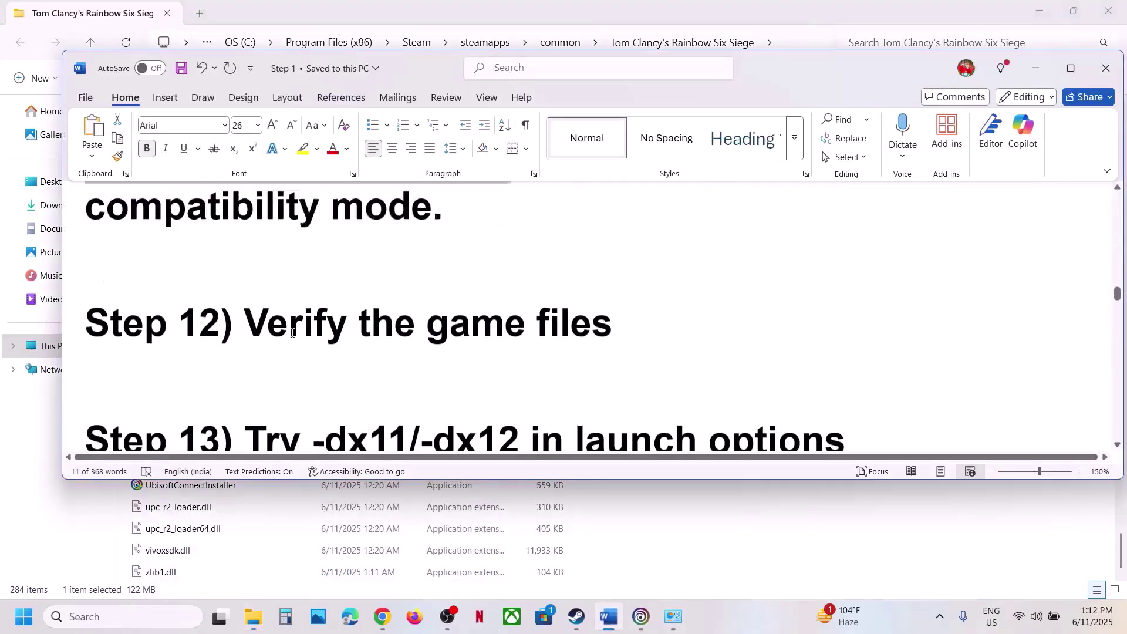
pyautogui.scroll(1, 292, 332)
pyautogui.moveTo(245, 392); pyautogui.dragTo(537, 394)
# - View Siege X's Installed Files options, including Verify integrity, in Steam properties, then close them
pyautogui.click(577, 617)
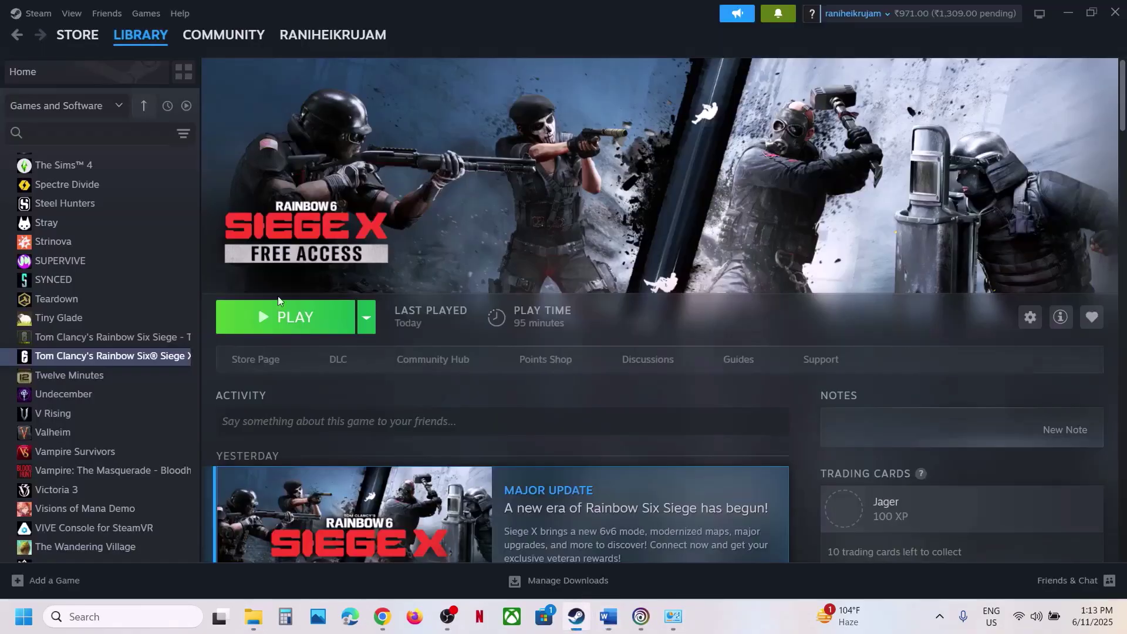
pyautogui.rightClick(81, 356)
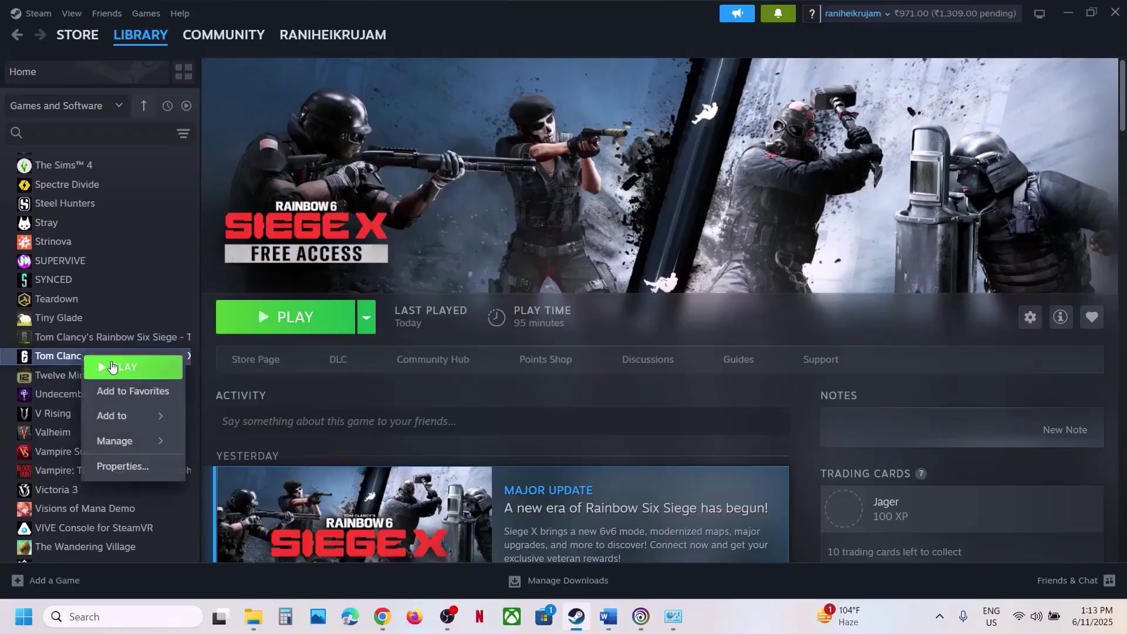
pyautogui.click(136, 466)
pyautogui.click(318, 250)
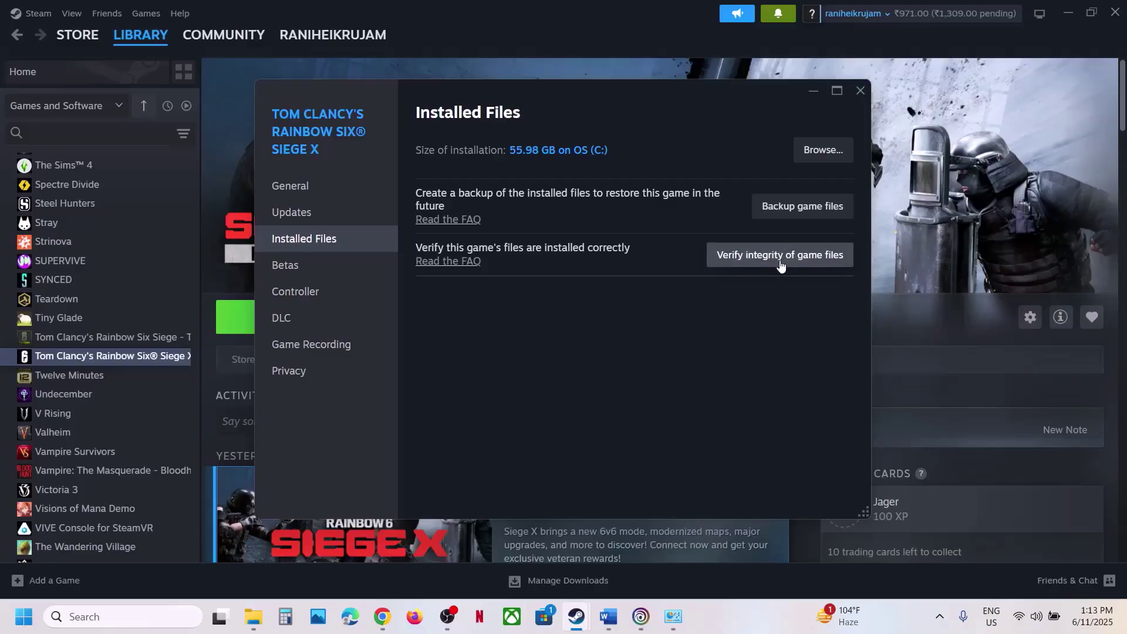
pyautogui.click(860, 91)
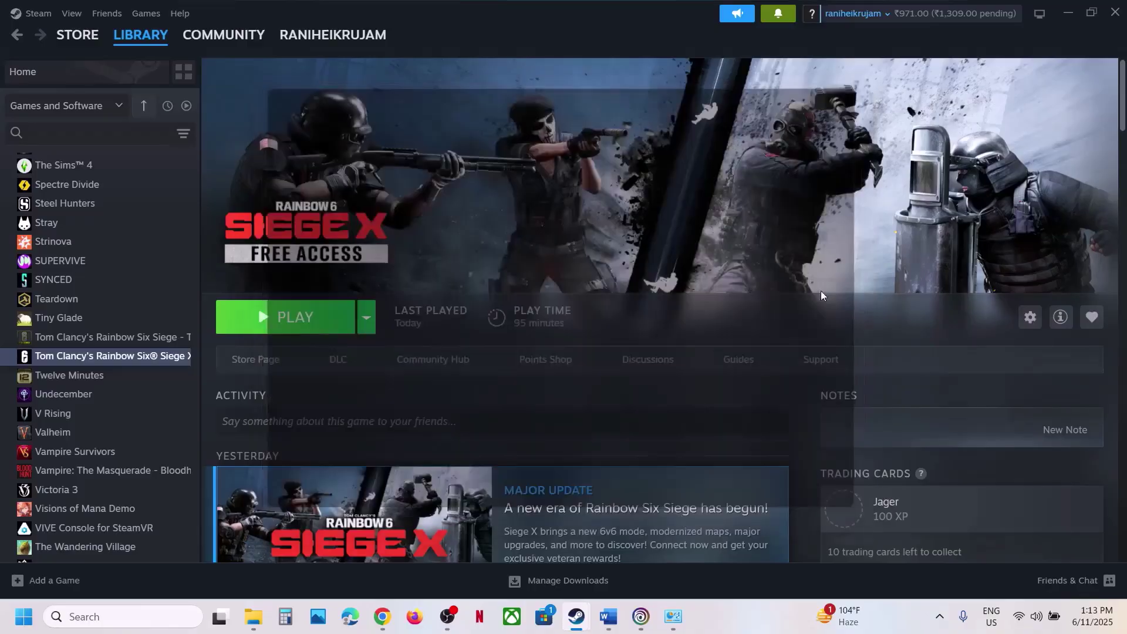
# - Find Verify files in the other Siege X card's gear menu in Ubisoft Connect, then return to Word
pyautogui.click(641, 617)
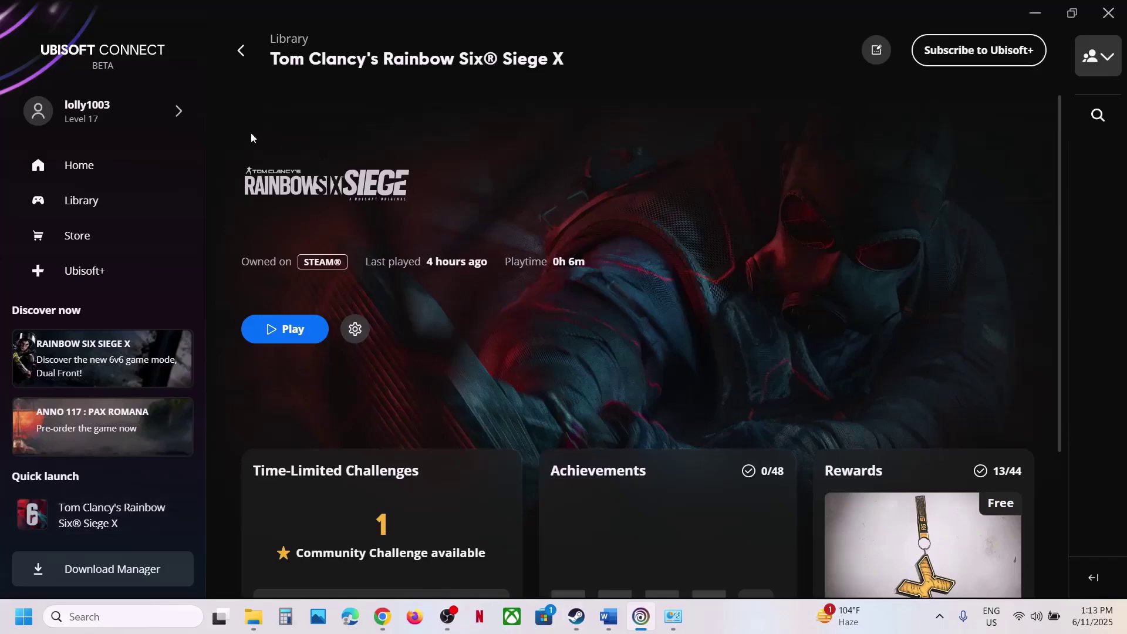
pyautogui.click(357, 330)
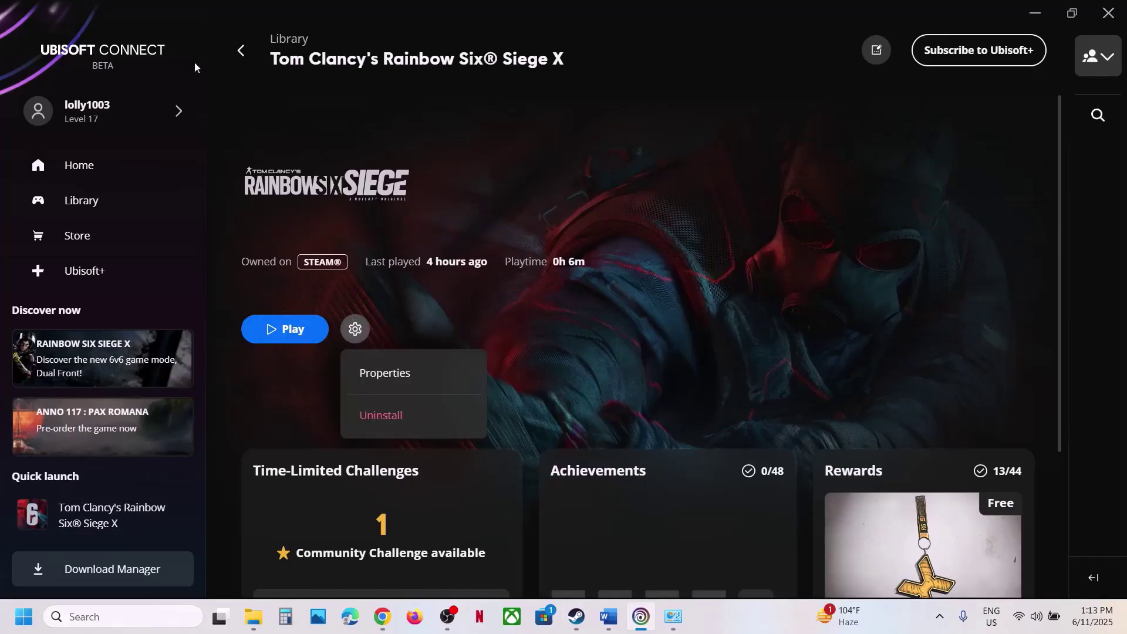
pyautogui.click(88, 201)
pyautogui.scroll(-2, 513, 357)
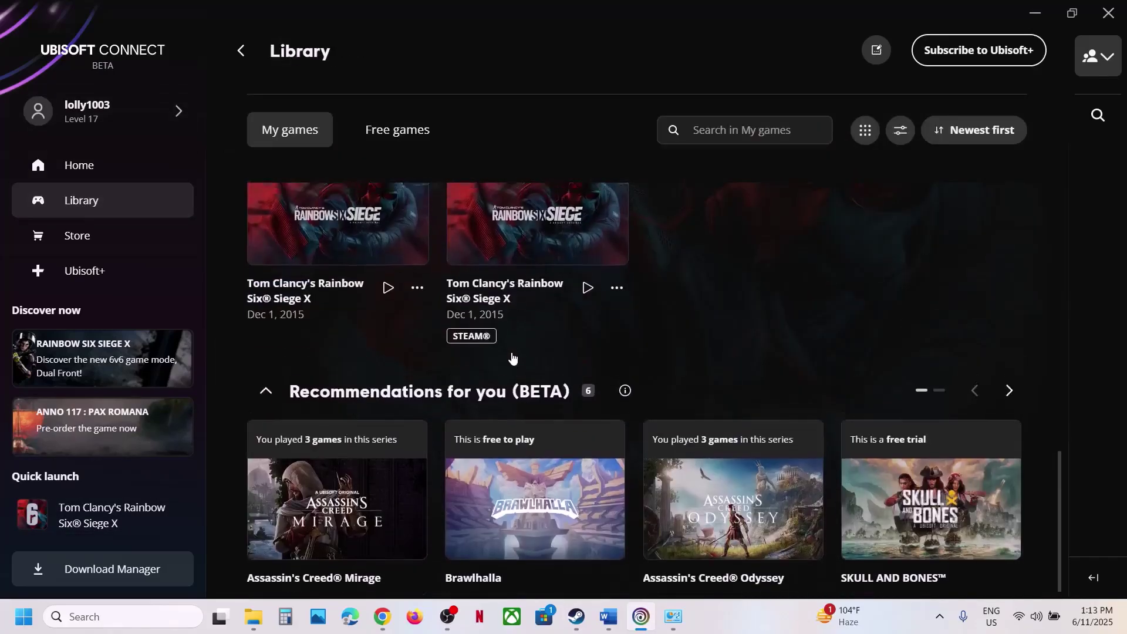
pyautogui.scroll(3, 513, 358)
pyautogui.click(376, 366)
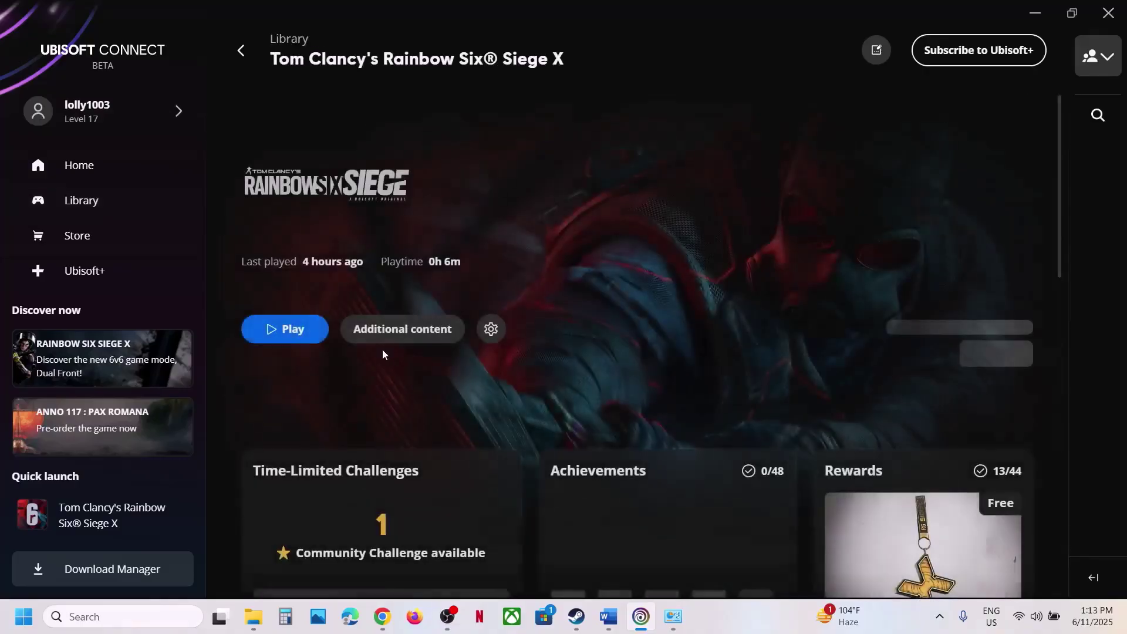
pyautogui.click(491, 329)
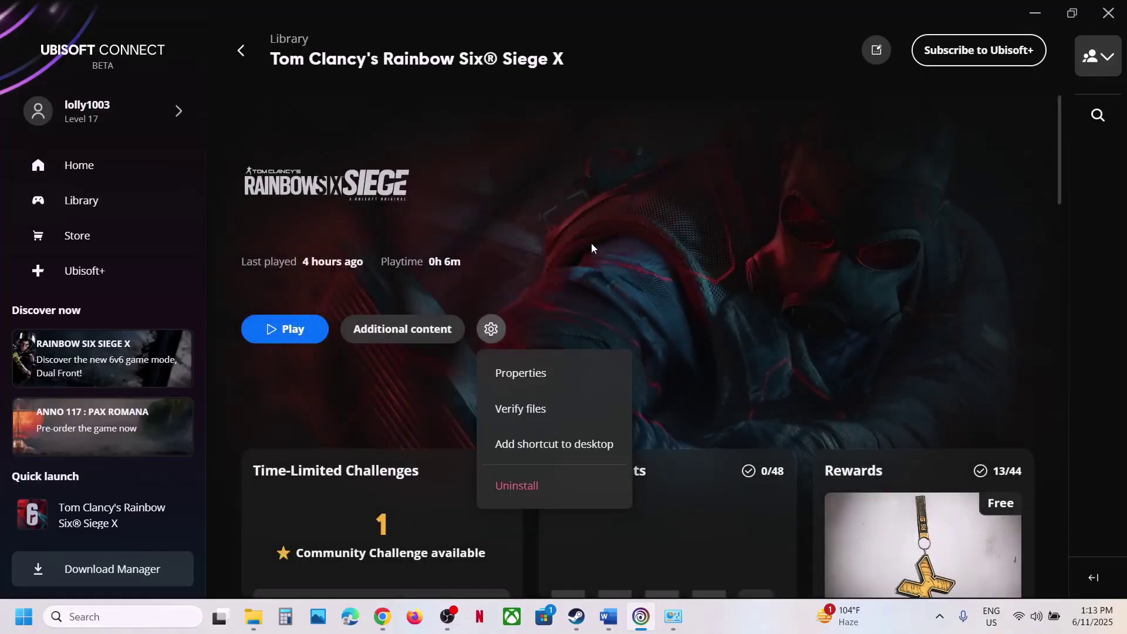
pyautogui.click(608, 616)
pyautogui.scroll(-2, 392, 312)
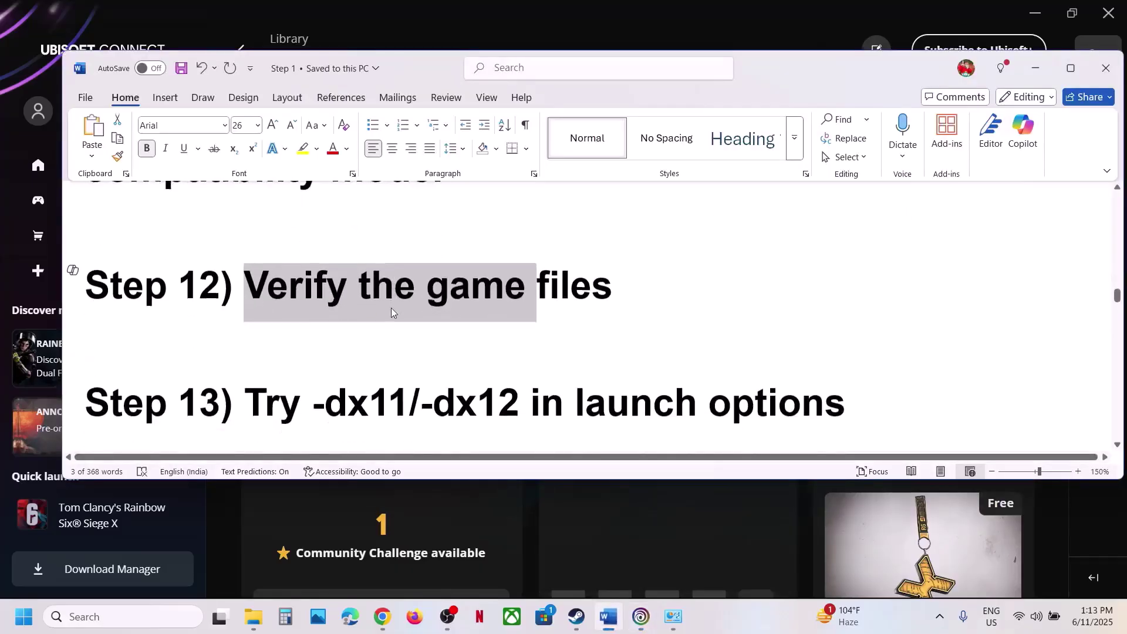
# - In Steam's Siege X Properties, replace -dx11 with -dx12 in Launch Options, then delete it and close
pyautogui.scroll(-1, 392, 313)
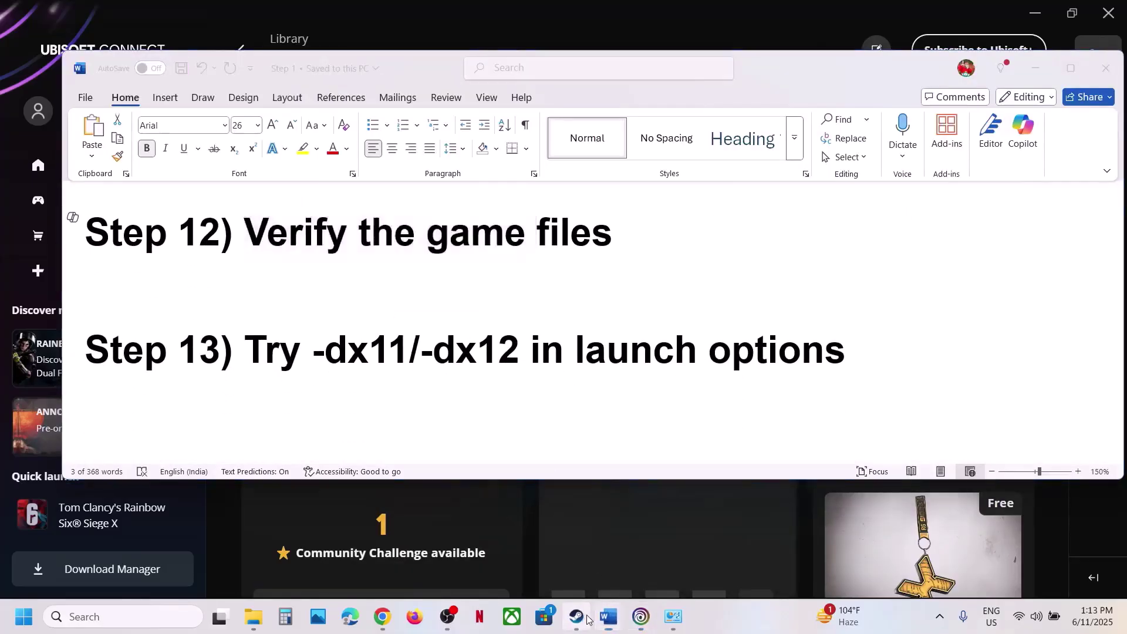
pyautogui.click(576, 616)
pyautogui.rightClick(53, 356)
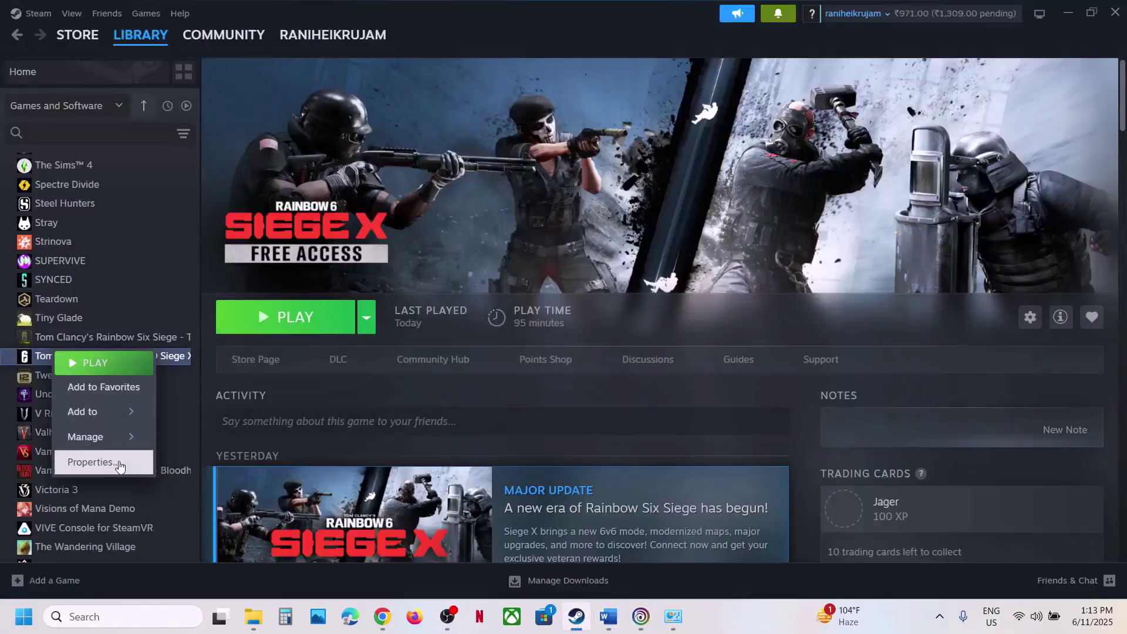
pyautogui.click(119, 463)
pyautogui.click(482, 298)
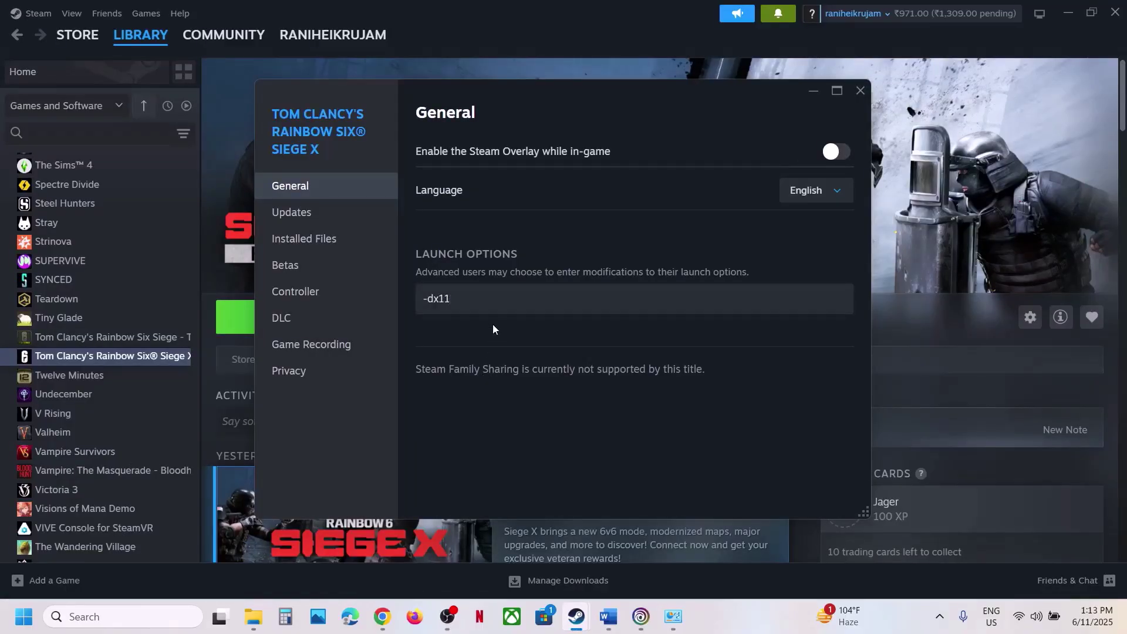
pyautogui.moveTo(510, 294); pyautogui.dragTo(362, 301)
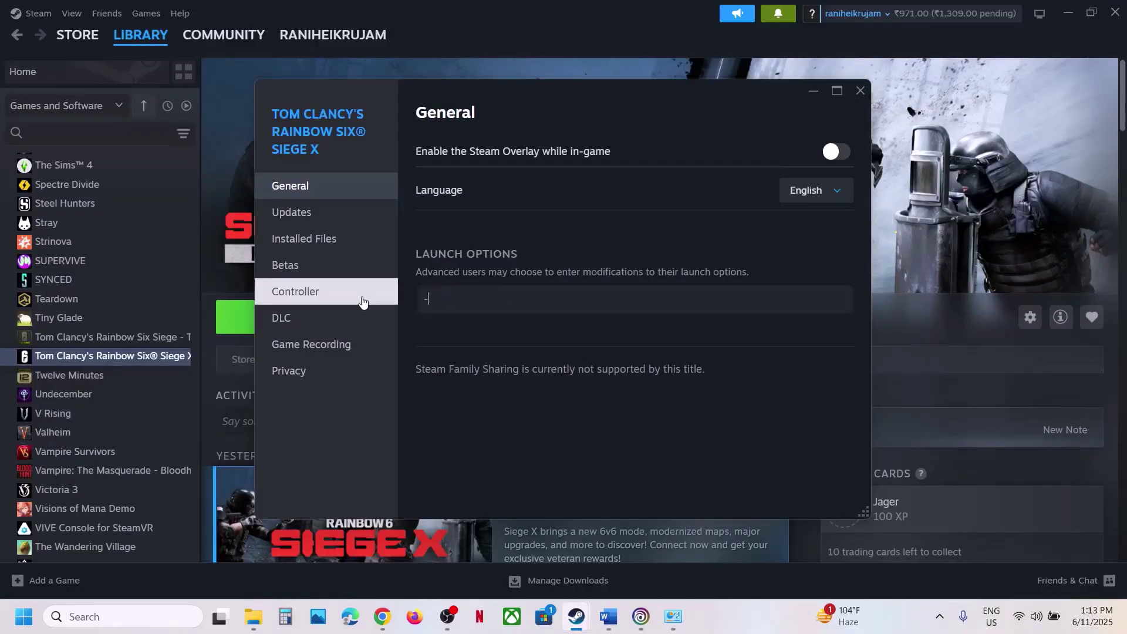
pyautogui.write('-dx12')
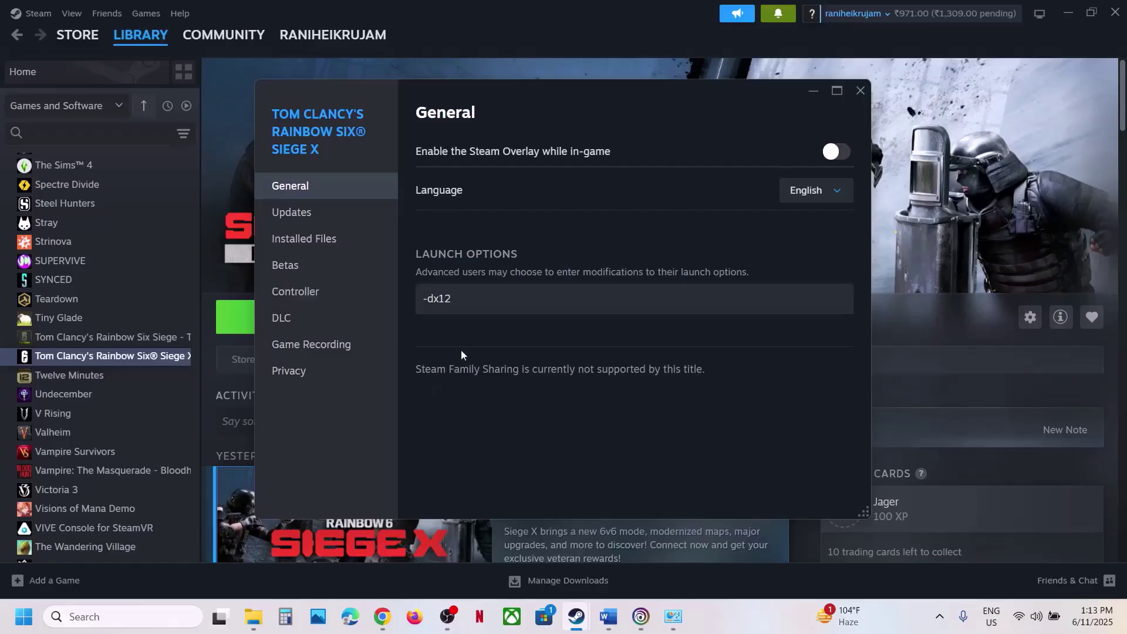
pyautogui.moveTo(470, 300); pyautogui.dragTo(327, 297)
pyautogui.press('BackSpace')
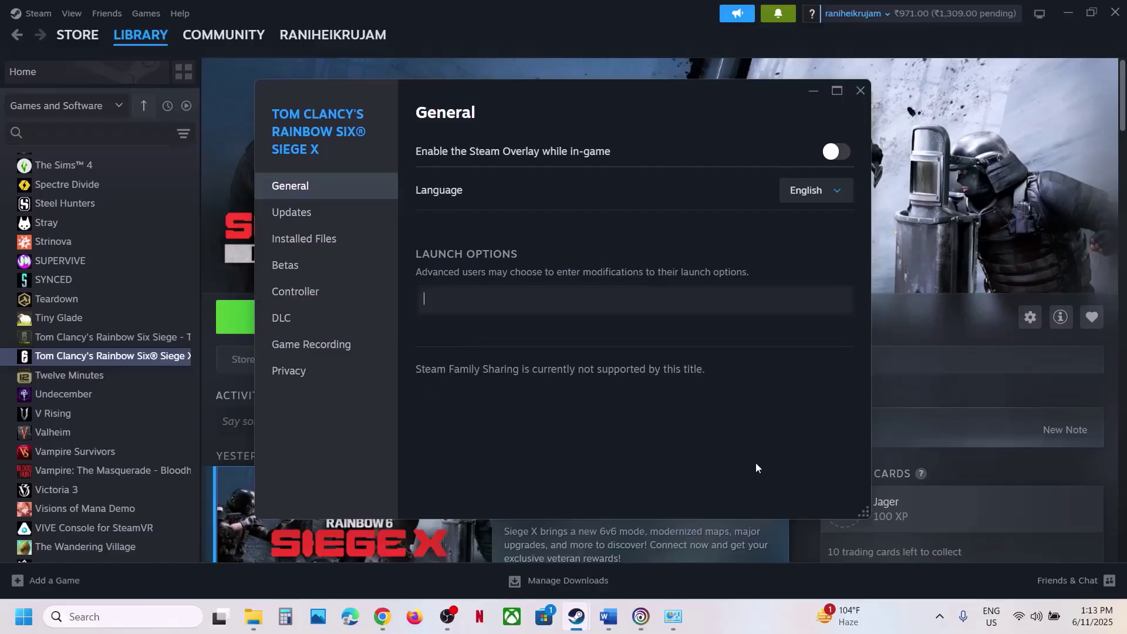
pyautogui.click(860, 90)
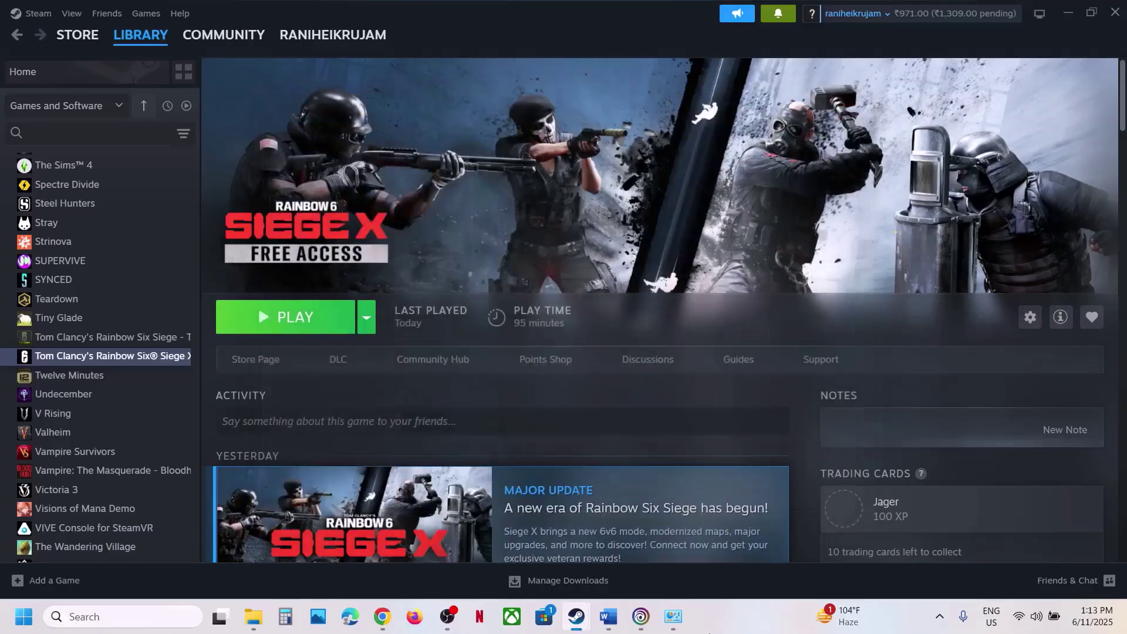
# - Open Siege X Properties in Ubisoft Connect and save -dx11 as the launch argument
pyautogui.click(641, 616)
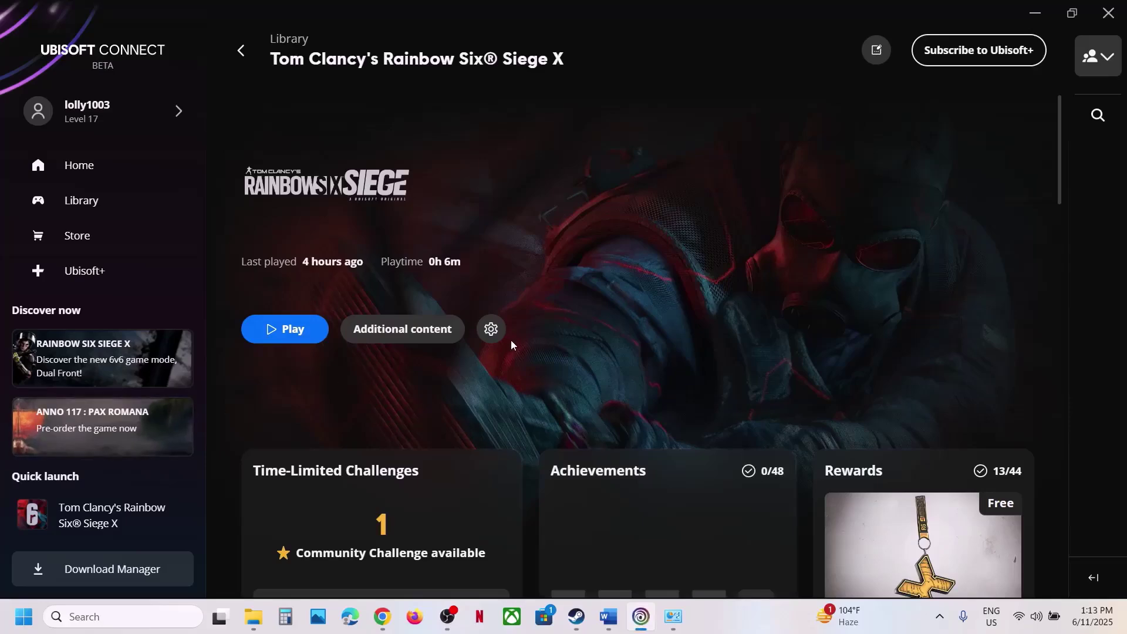
pyautogui.click(491, 328)
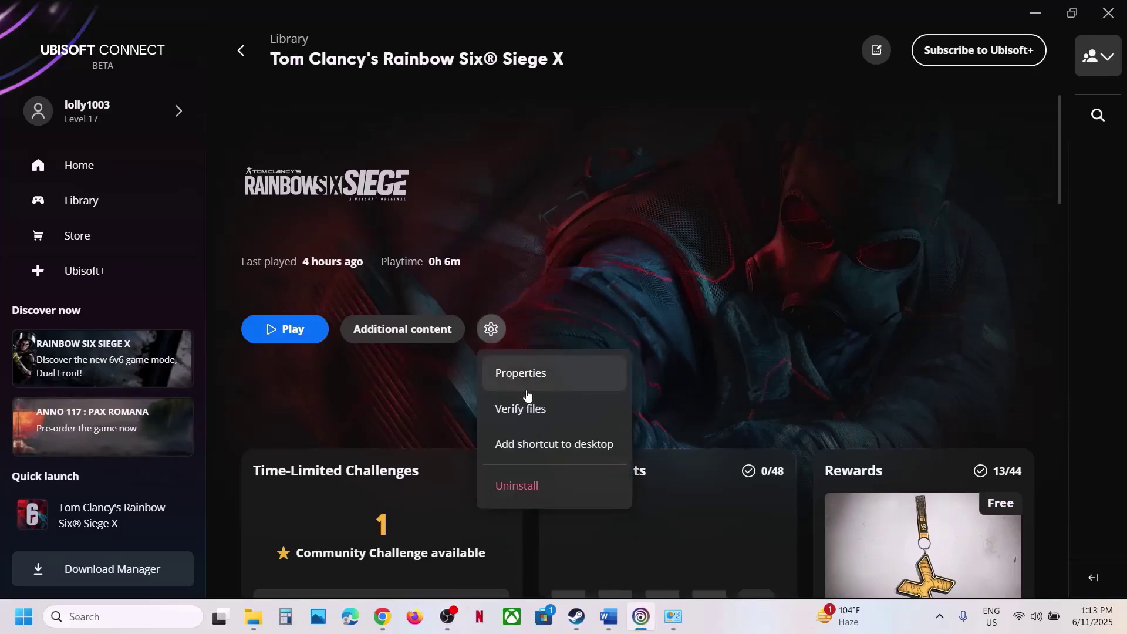
pyautogui.click(520, 371)
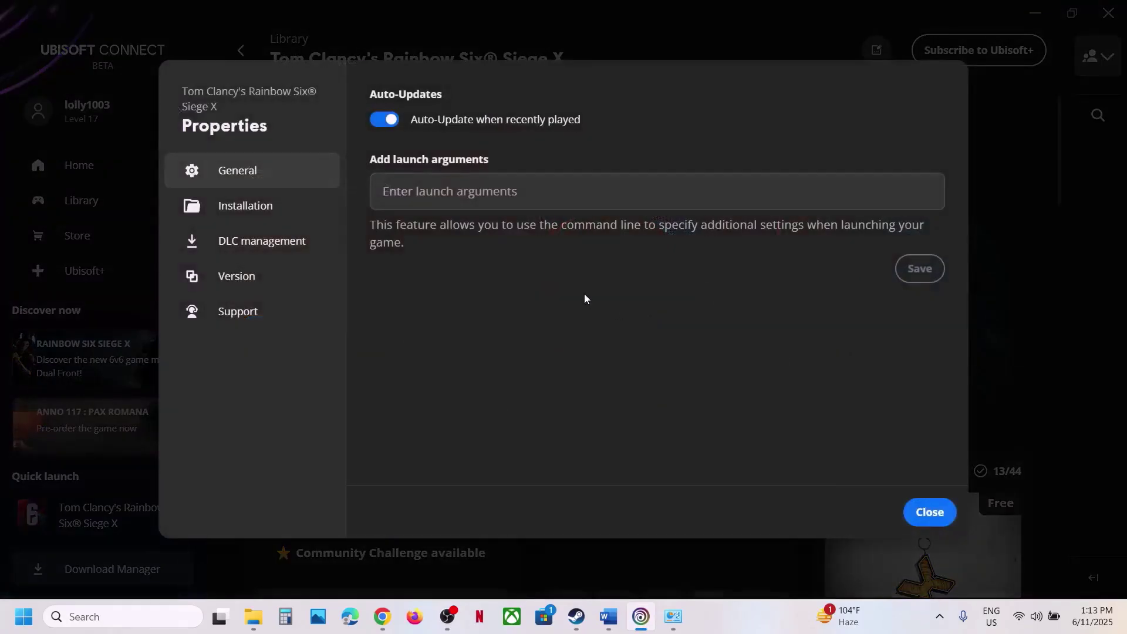
pyautogui.click(434, 202)
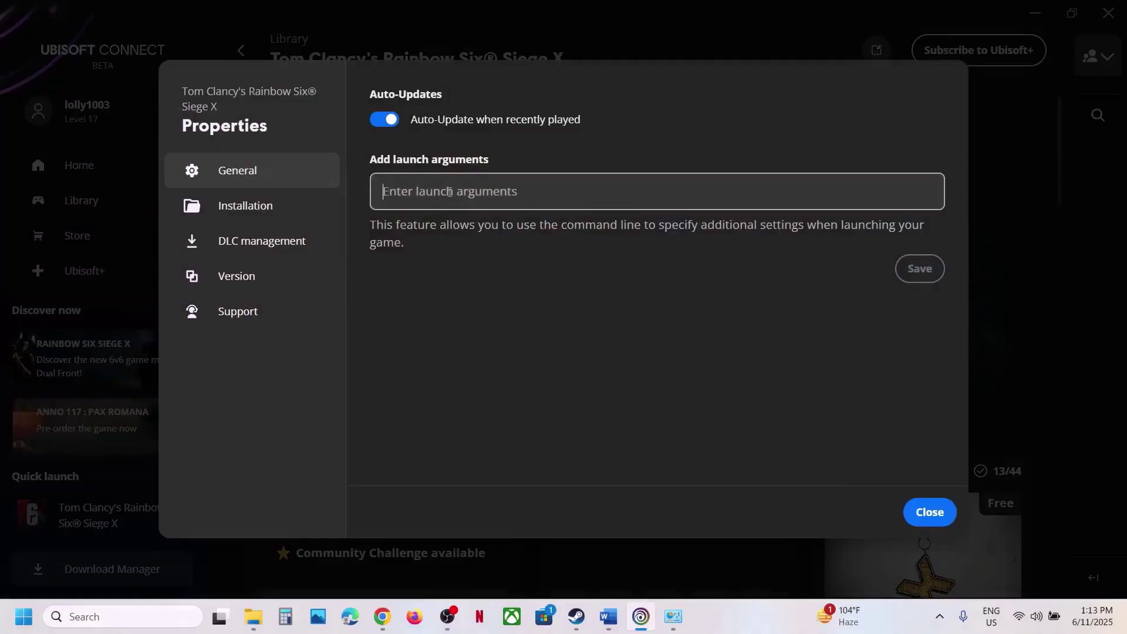
pyautogui.write('-dx11')
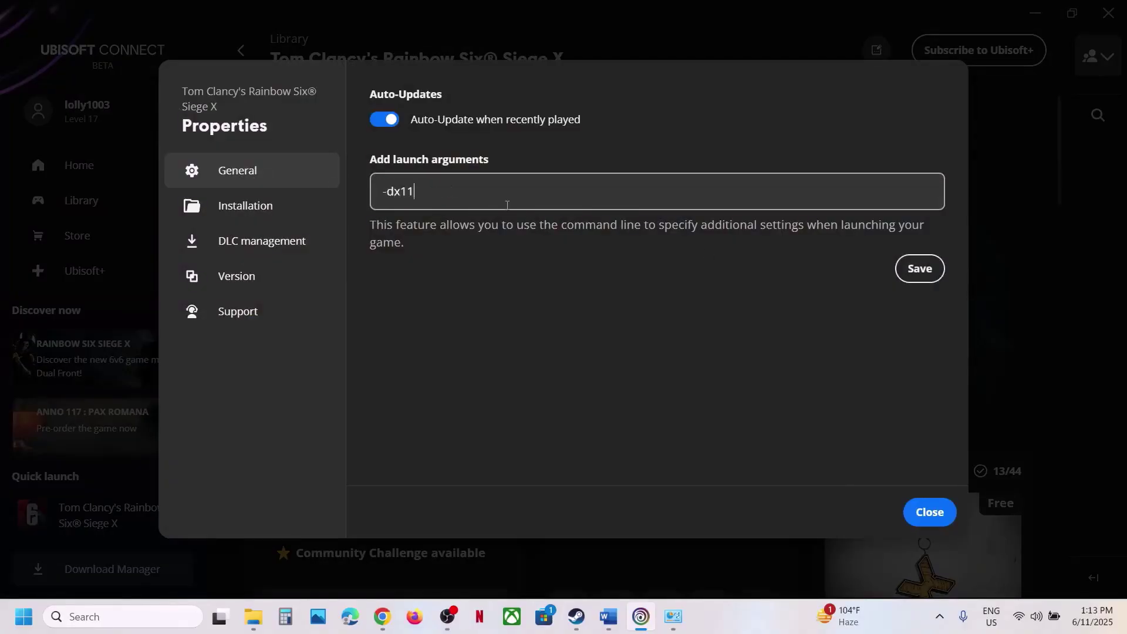
pyautogui.click(915, 273)
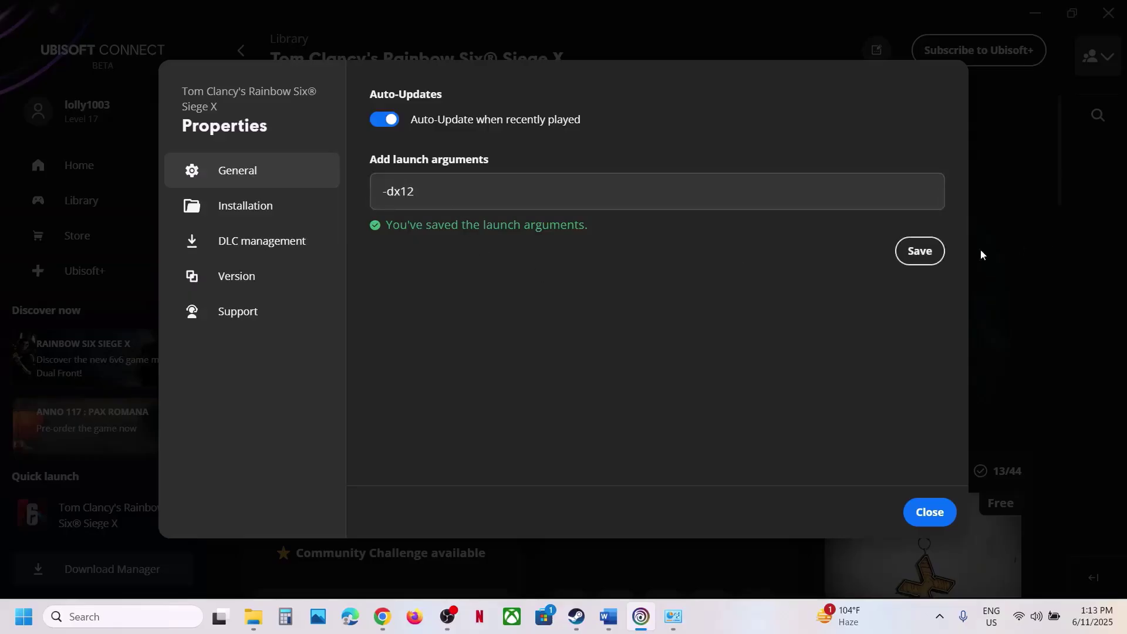
# - Save -dx12, then save empty launch arguments, close Properties and return to the Word guide
pyautogui.click(935, 251)
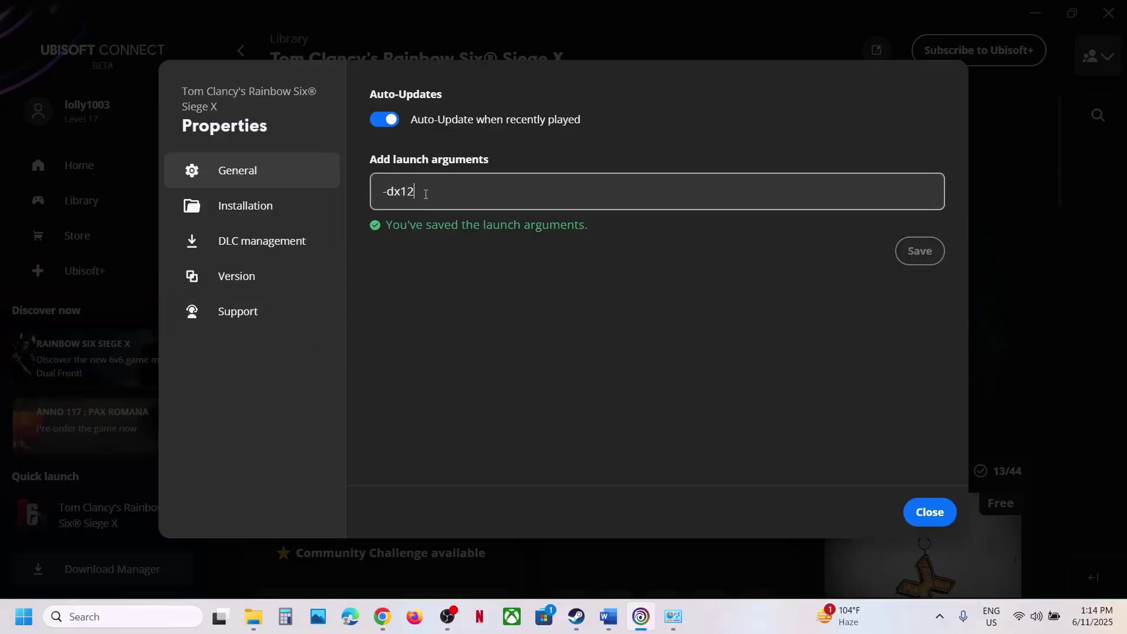
pyautogui.press('BackSpace')
pyautogui.press('BackSpace')
pyautogui.press('BackSpace')
pyautogui.press('BackSpace')
pyautogui.press('BackSpace')
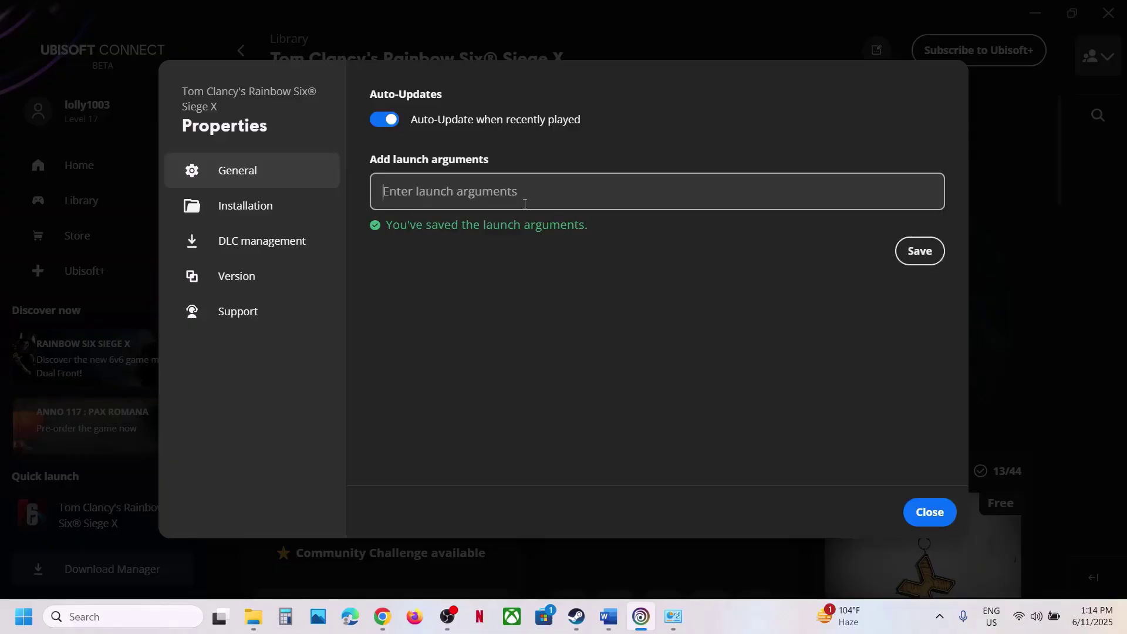
pyautogui.click(925, 254)
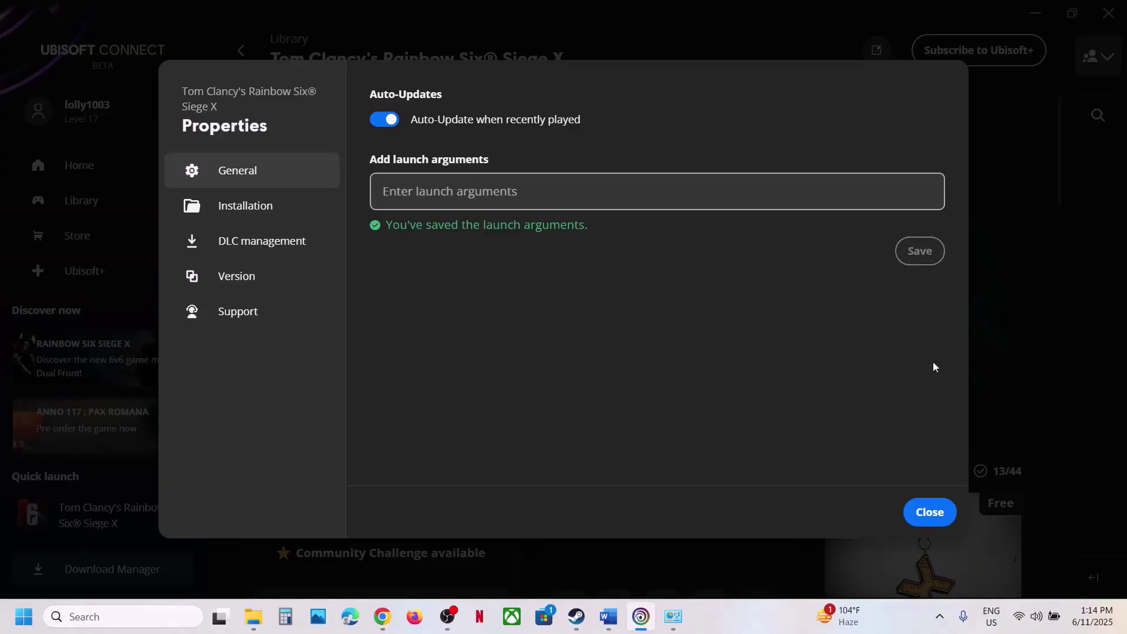
pyautogui.click(930, 513)
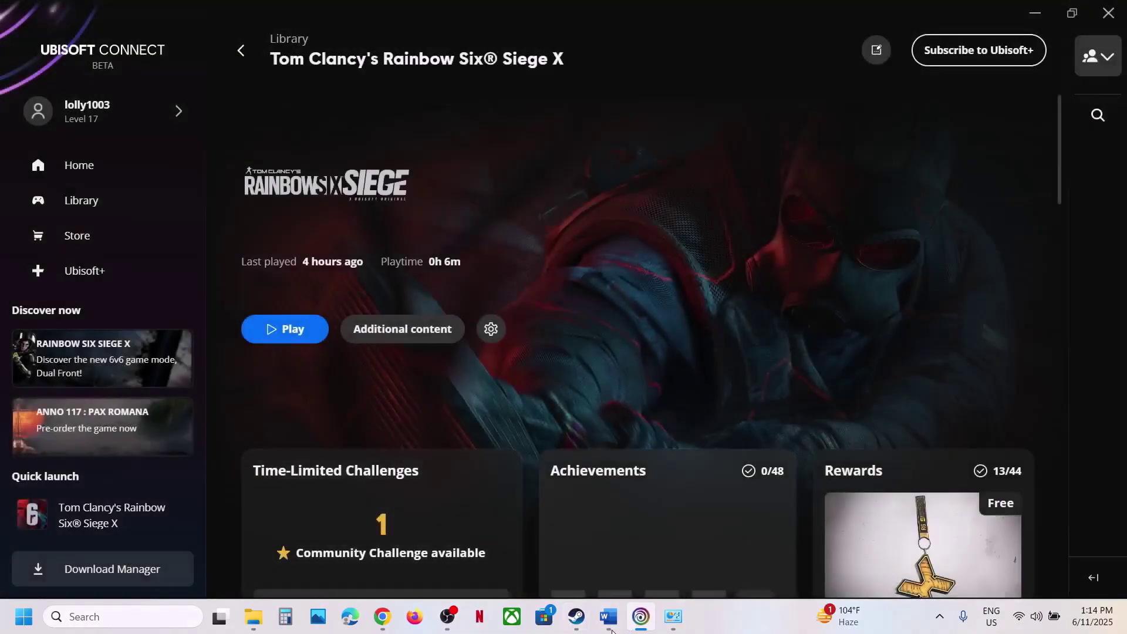
pyautogui.click(611, 626)
pyautogui.scroll(-3, 234, 312)
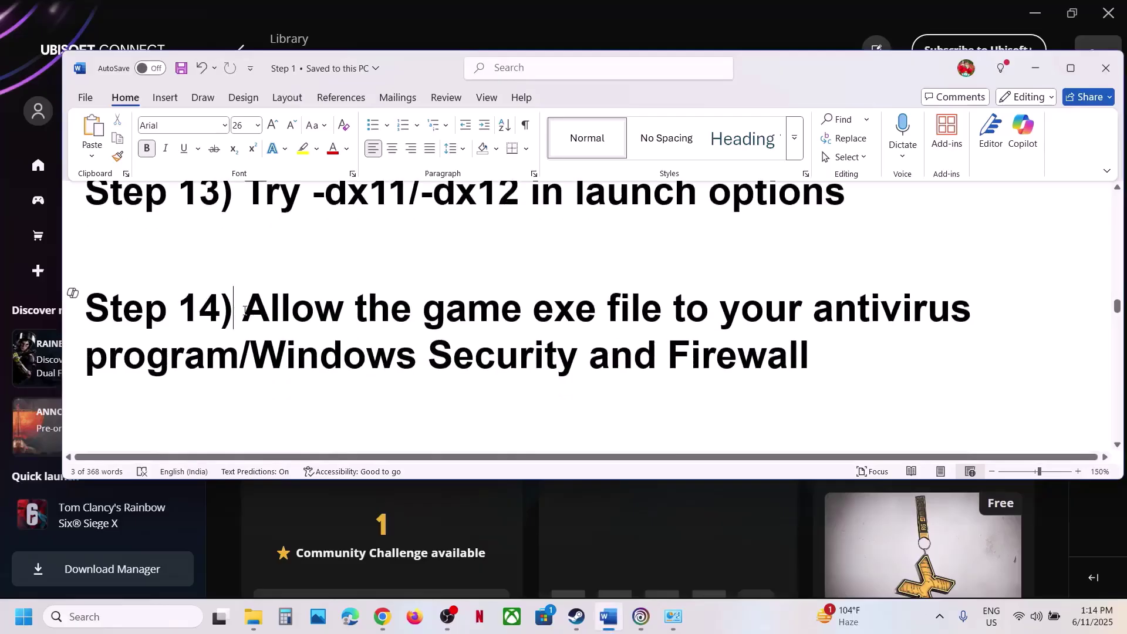
# - Highlight Step 14 in Word, then reach Windows Security's Ransomware protection page through Settings
pyautogui.moveTo(245, 311); pyautogui.dragTo(187, 341)
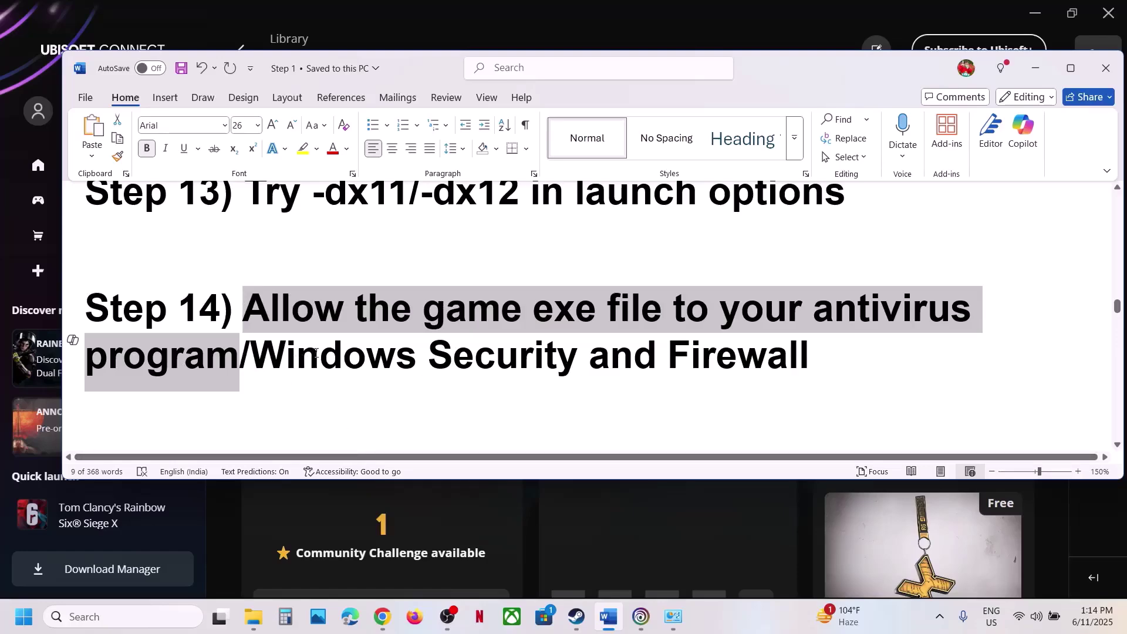
pyautogui.moveTo(262, 358); pyautogui.dragTo(813, 359)
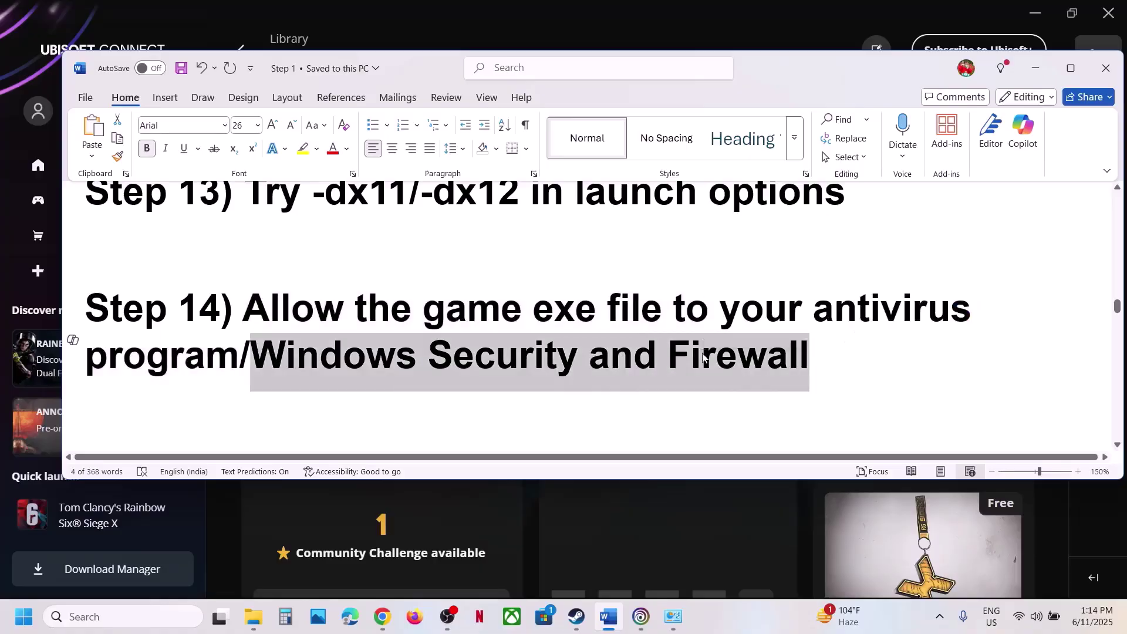
pyautogui.press('super+i')
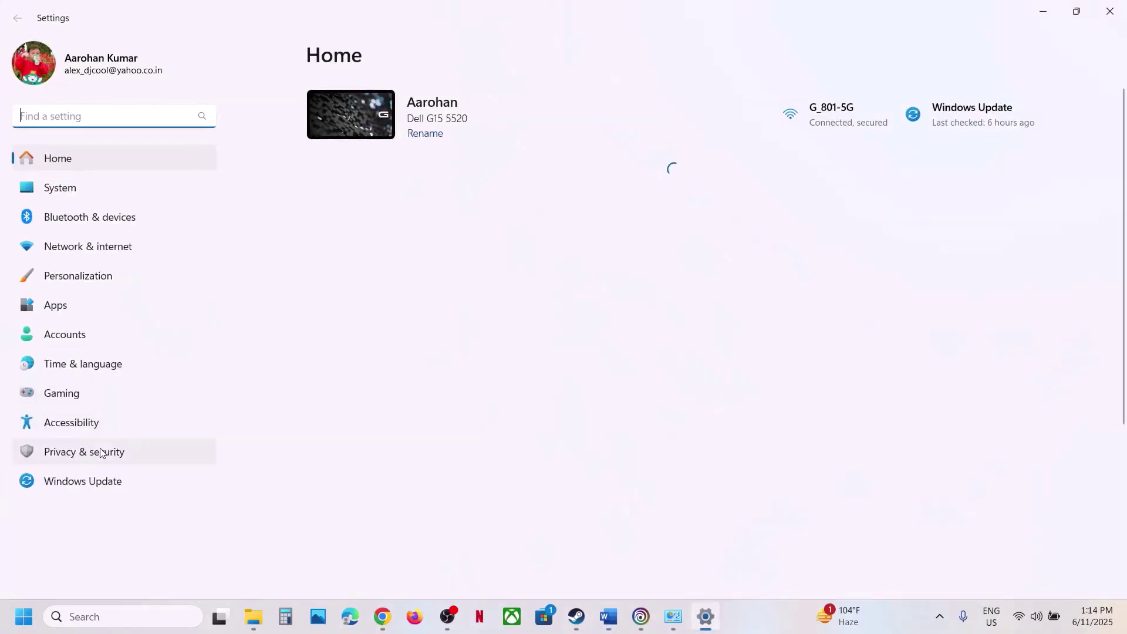
pyautogui.click(176, 452)
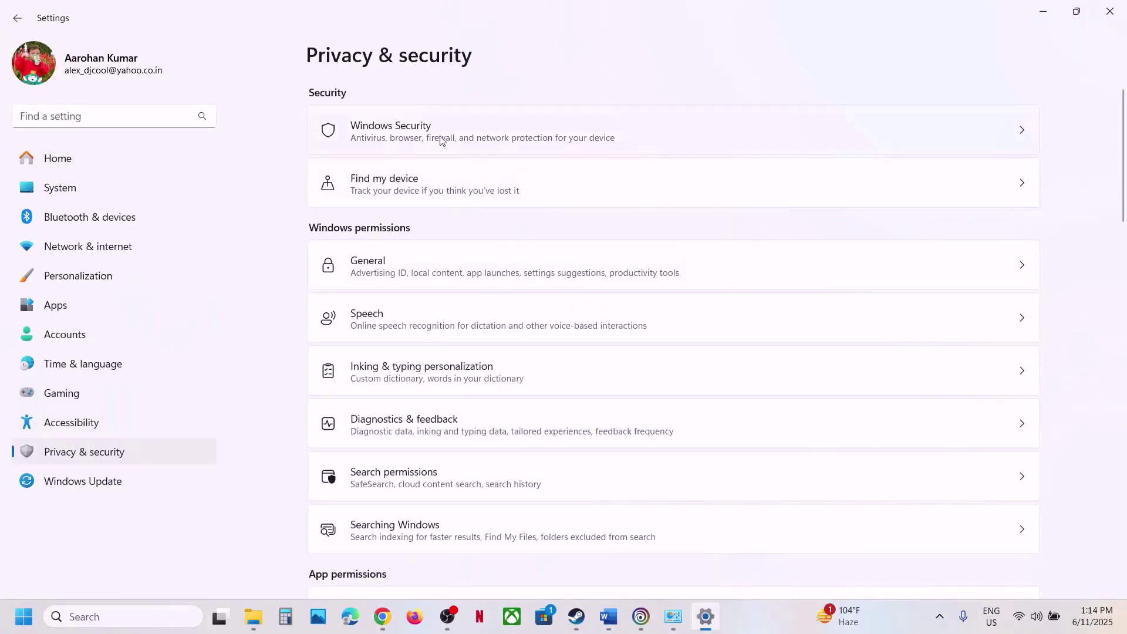
pyautogui.click(435, 139)
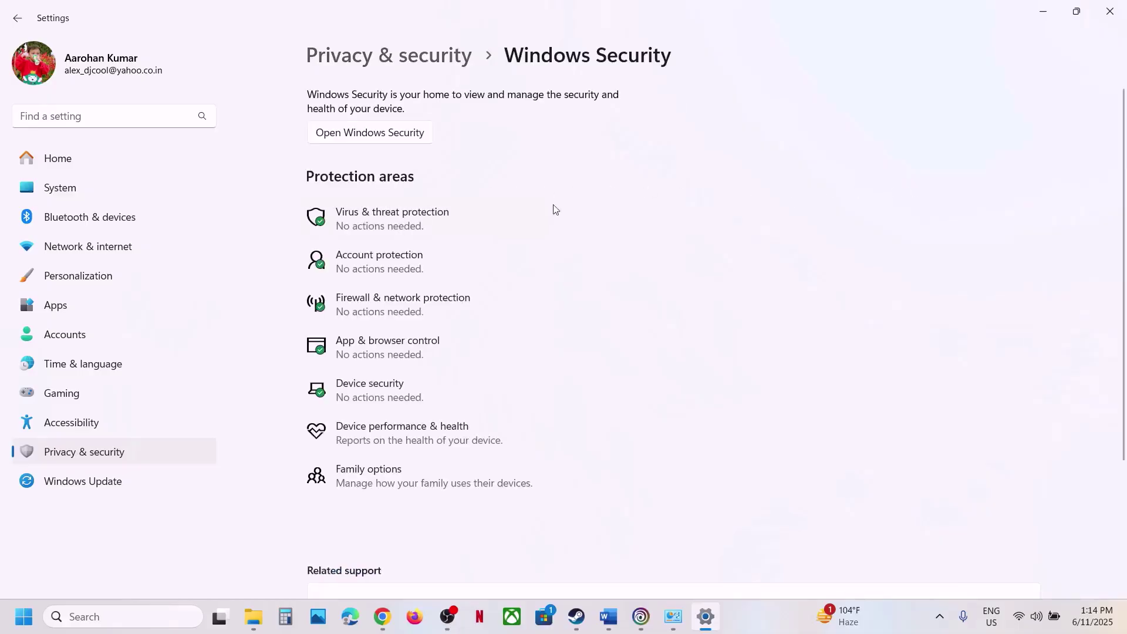
pyautogui.click(421, 222)
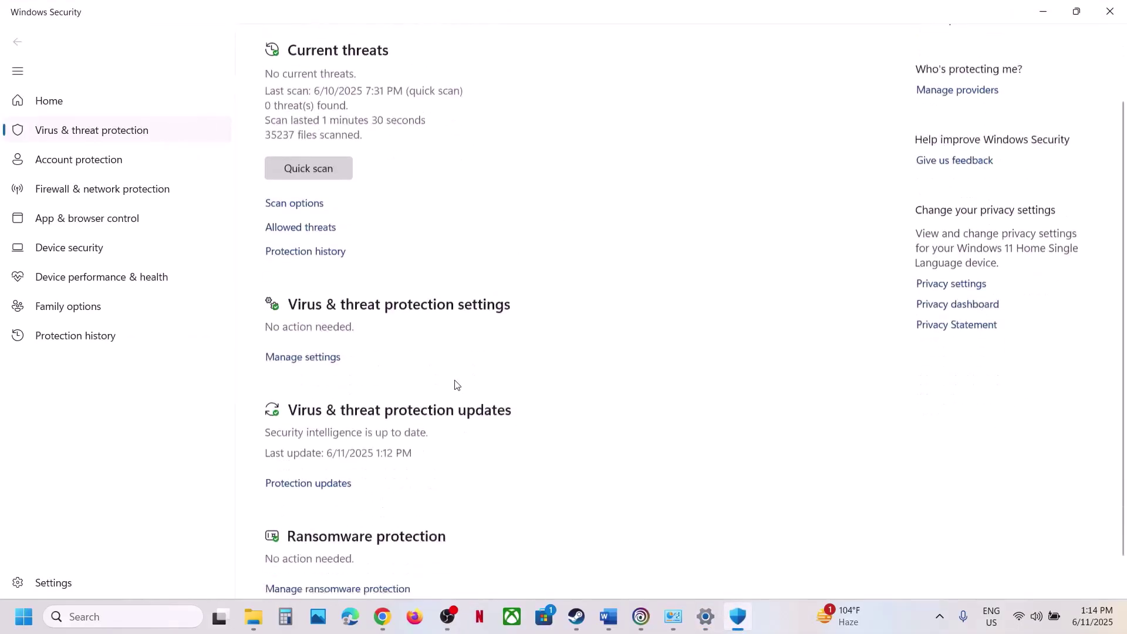
pyautogui.scroll(-1, 454, 385)
pyautogui.click(317, 554)
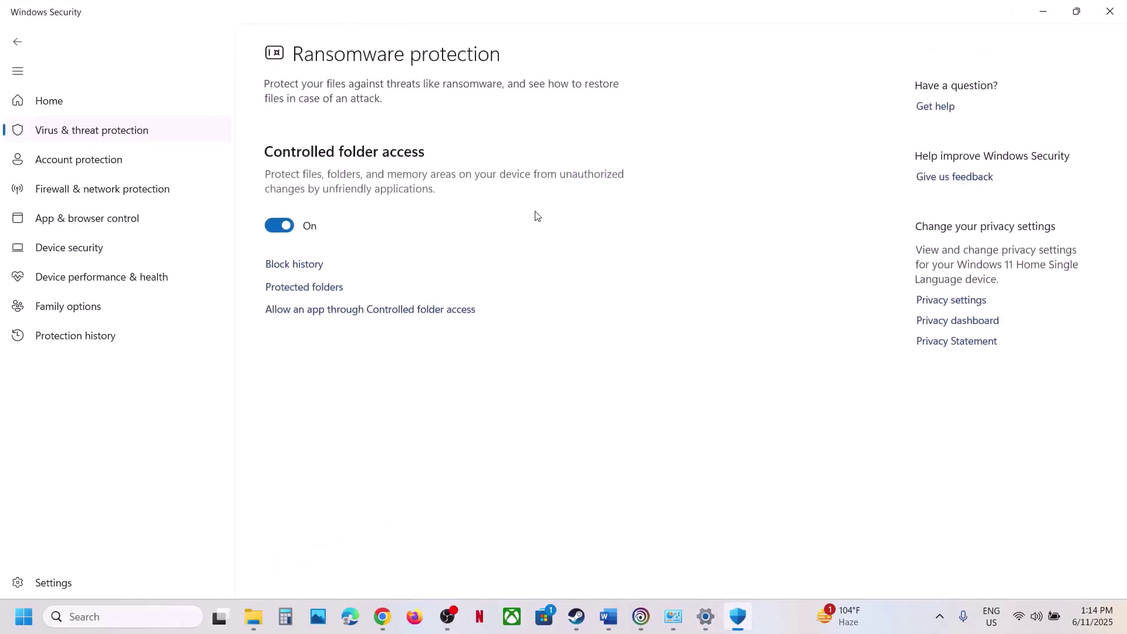
# - Open Controlled folder access allowed apps with admin approval and add RainbowSix.exe
pyautogui.click(338, 315)
pyautogui.click(450, 428)
pyautogui.click(346, 173)
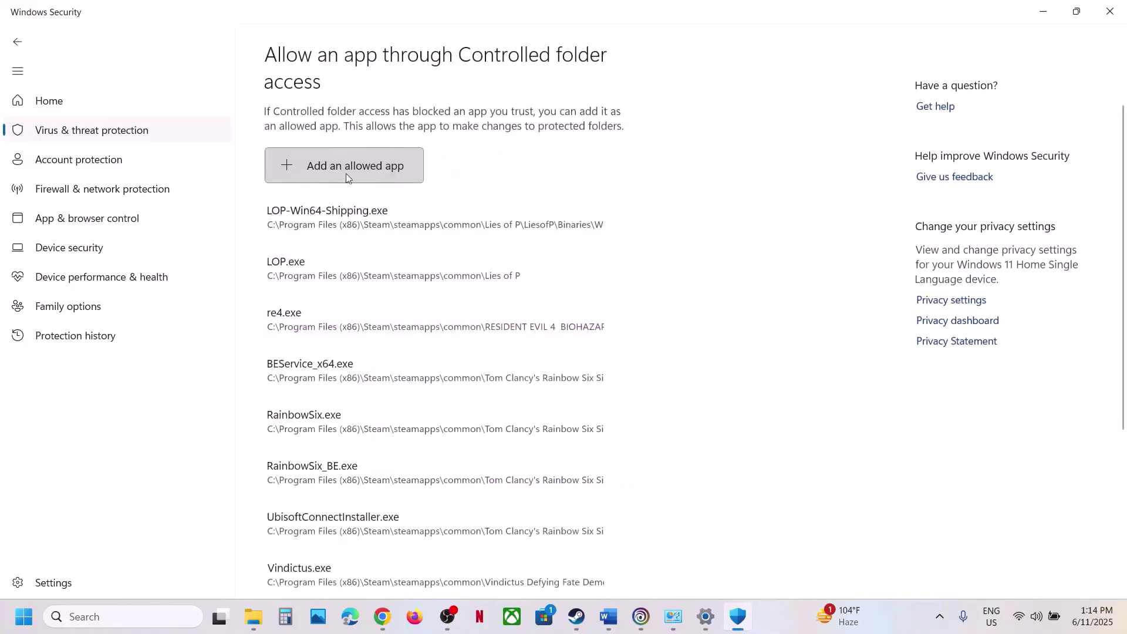
pyautogui.click(350, 226)
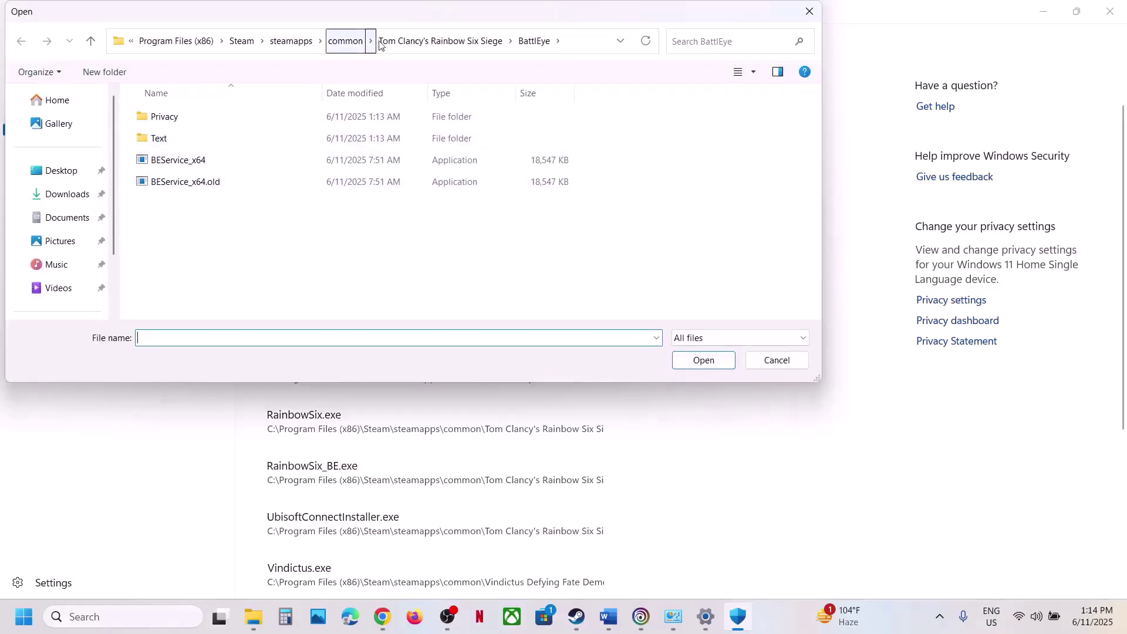
pyautogui.click(394, 46)
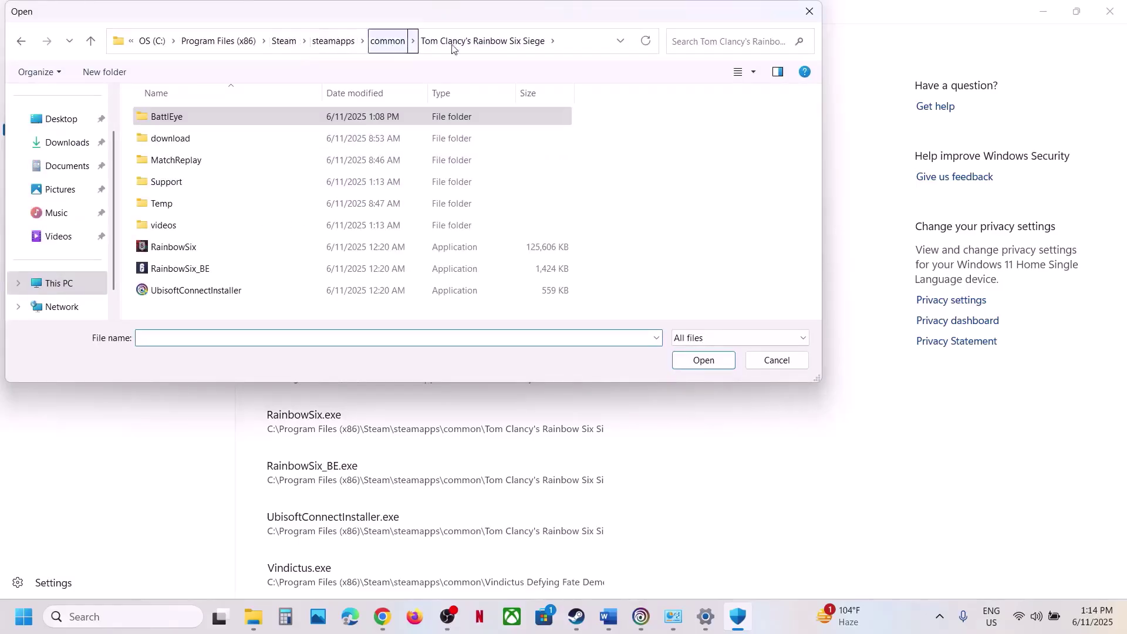
pyautogui.click(584, 40)
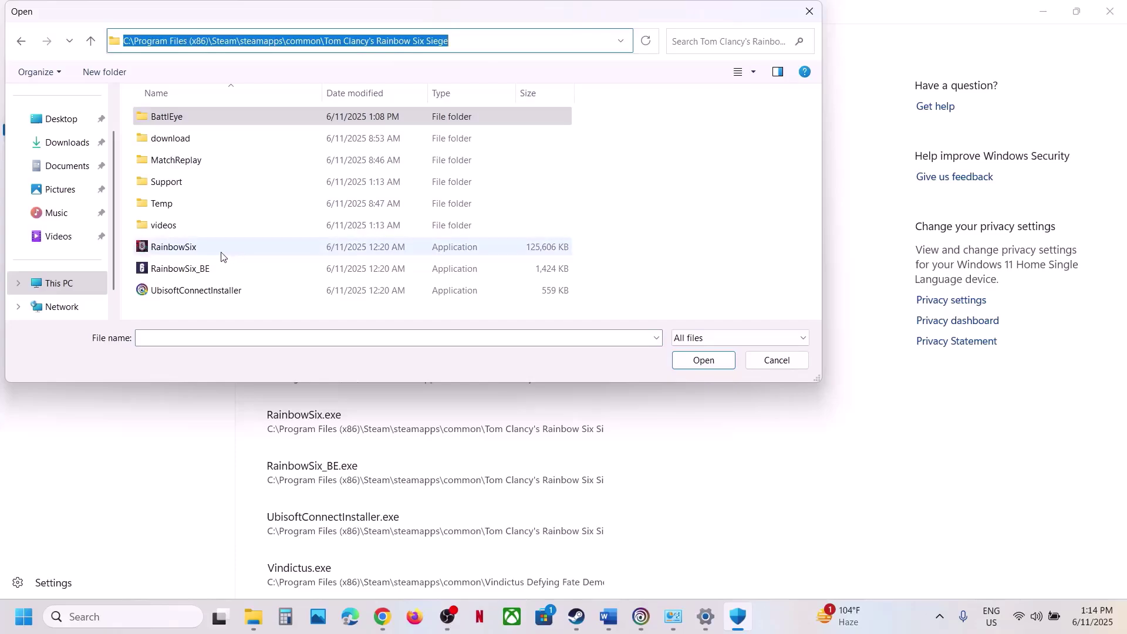
pyautogui.click(180, 249)
pyautogui.click(709, 363)
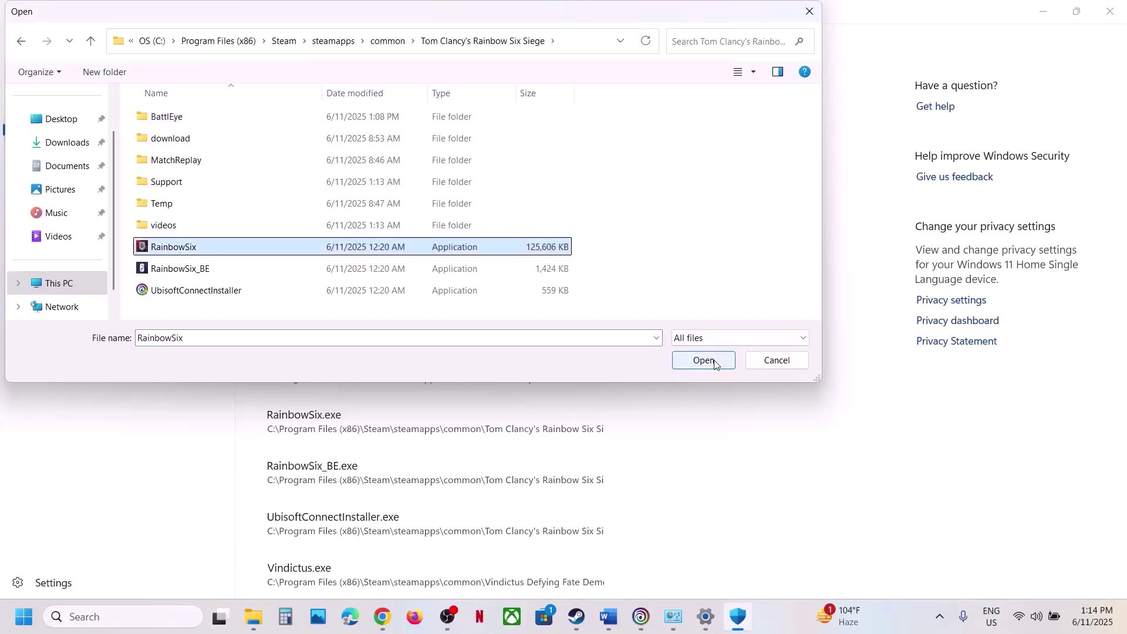
# - Add RainbowSix_BE.exe and UbisoftConnectInstaller.exe as allowed apps
pyautogui.click(375, 174)
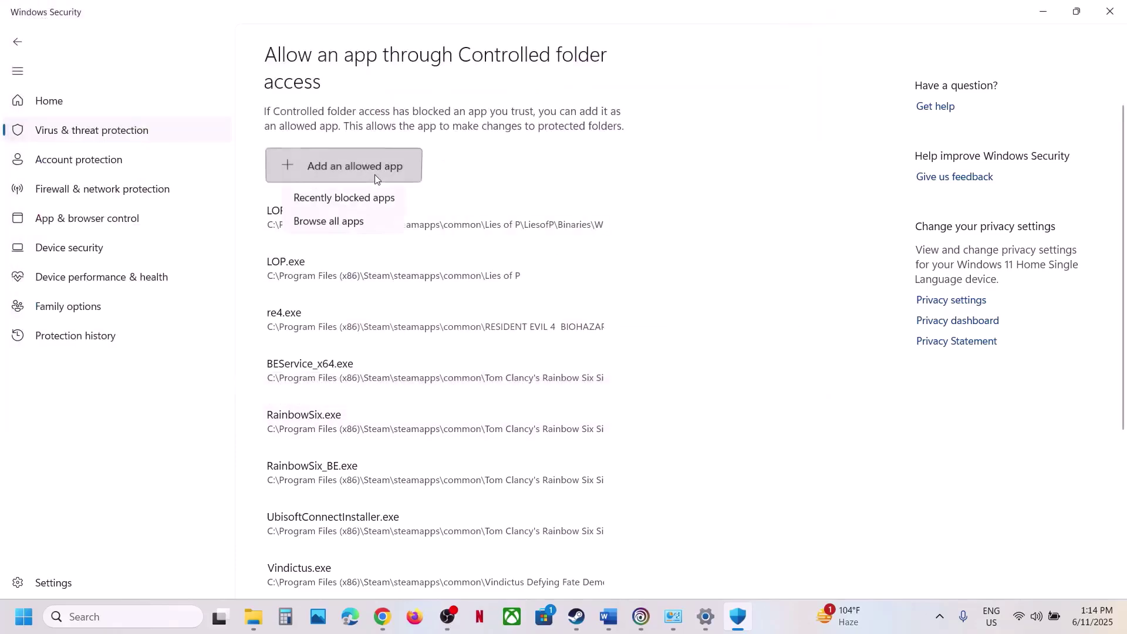
pyautogui.click(336, 228)
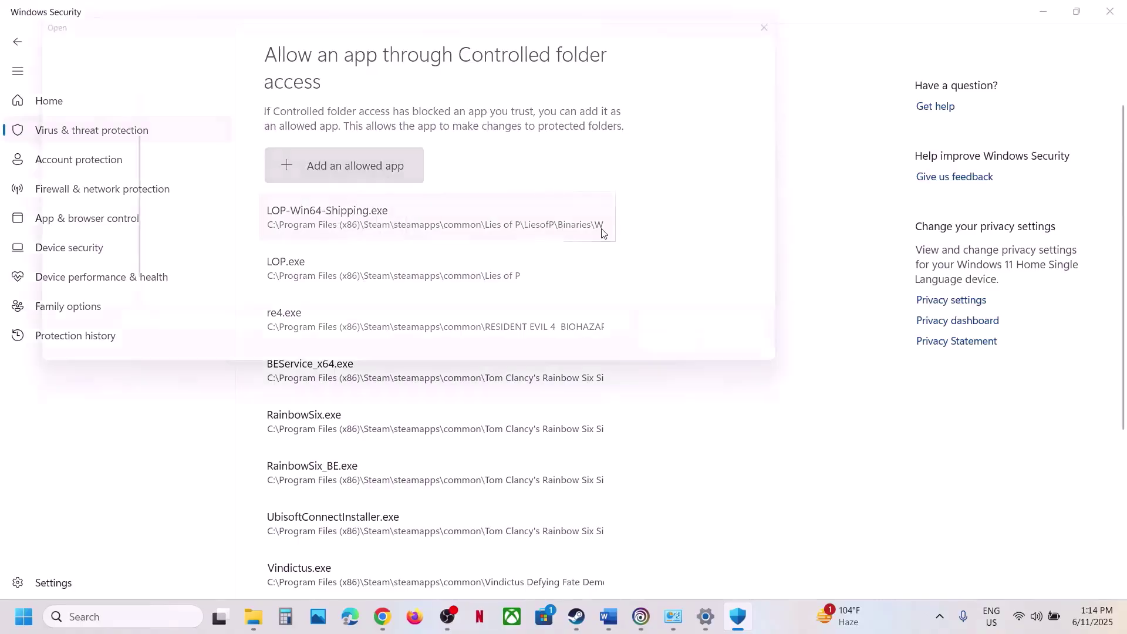
pyautogui.click(175, 272)
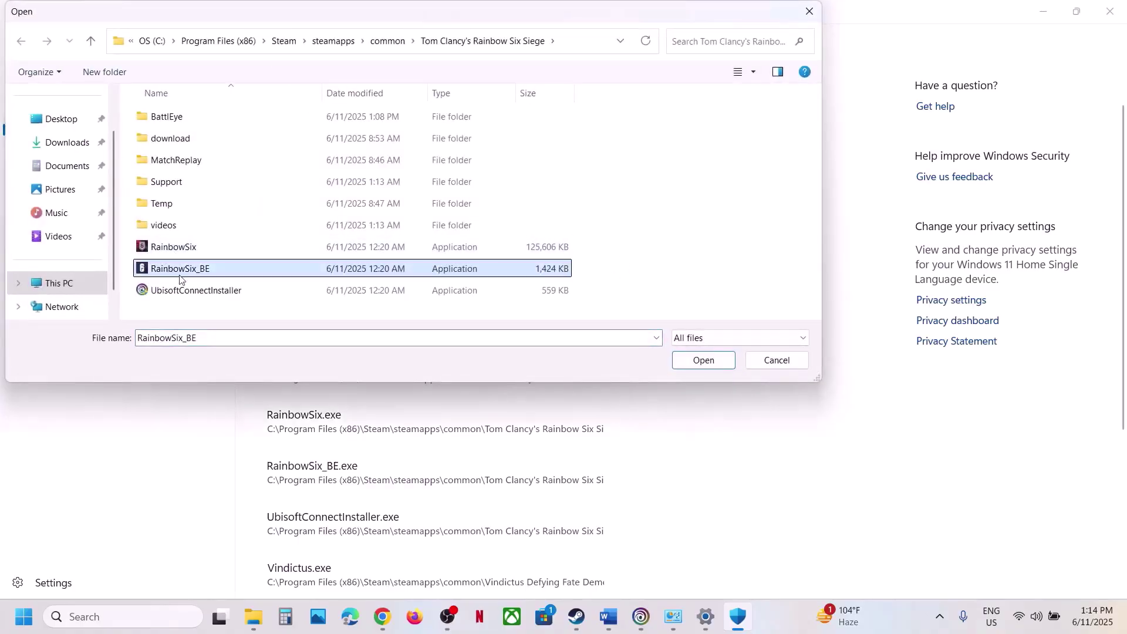
pyautogui.click(696, 360)
pyautogui.click(384, 174)
pyautogui.click(385, 224)
pyautogui.click(206, 290)
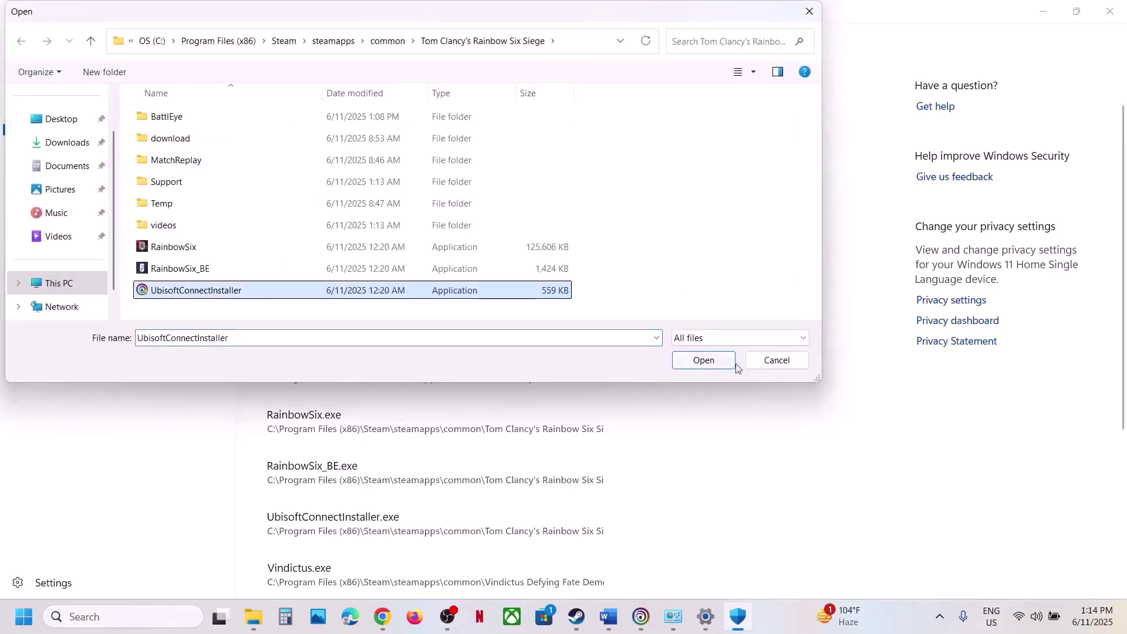
pyautogui.click(728, 360)
pyautogui.click(364, 166)
# - Add BEService_x64.exe from the BattlEye folder as an allowed app
pyautogui.click(366, 226)
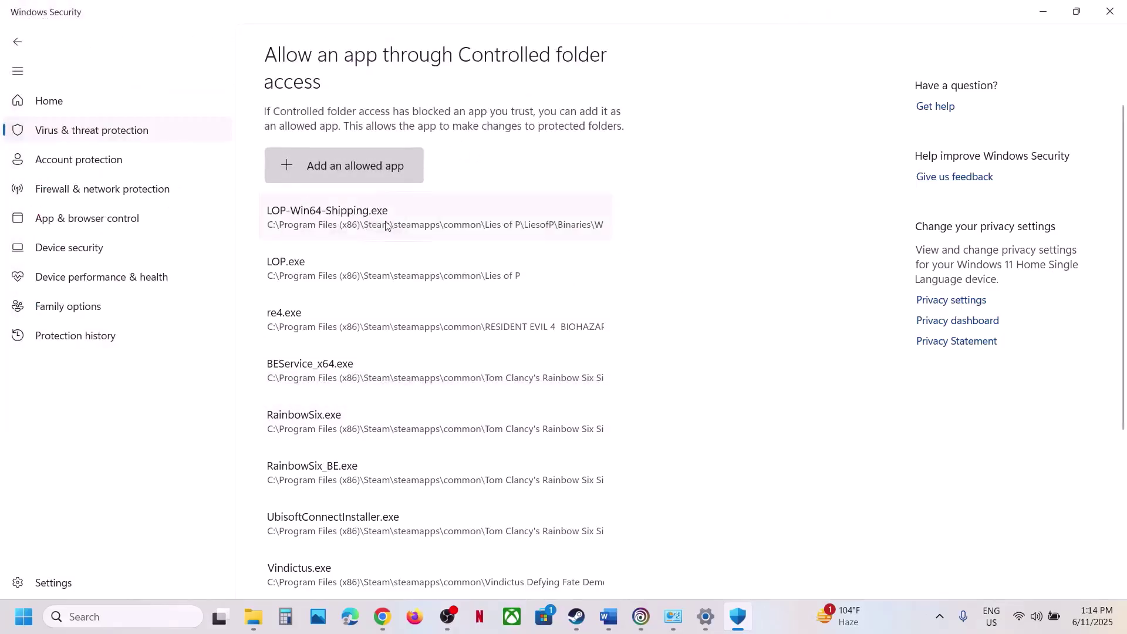
pyautogui.doubleClick(167, 117)
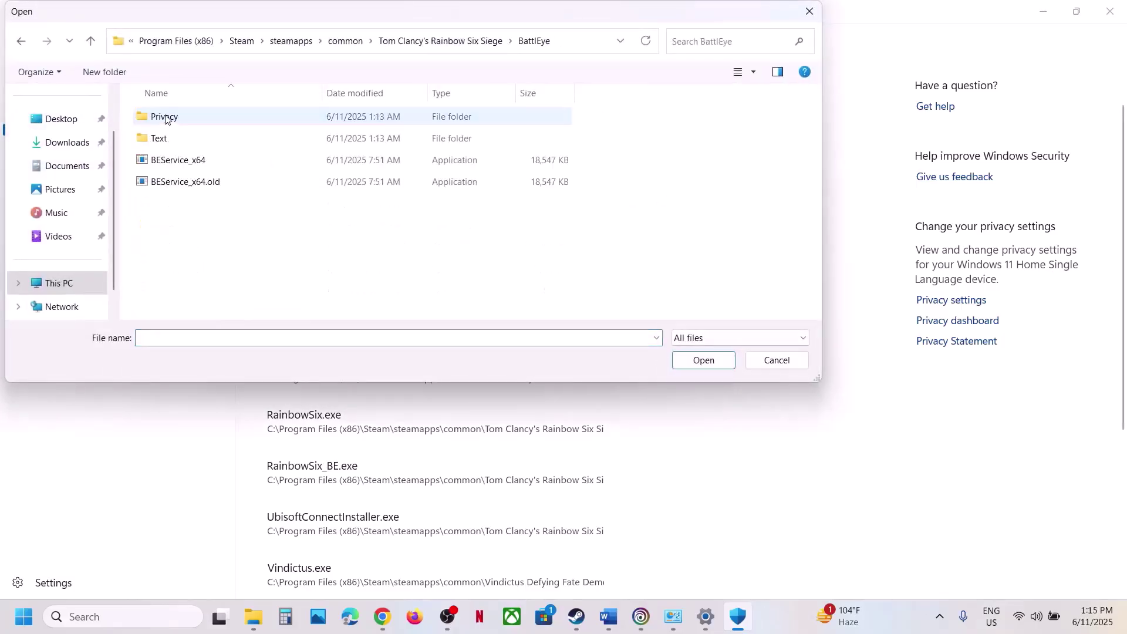
pyautogui.click(179, 160)
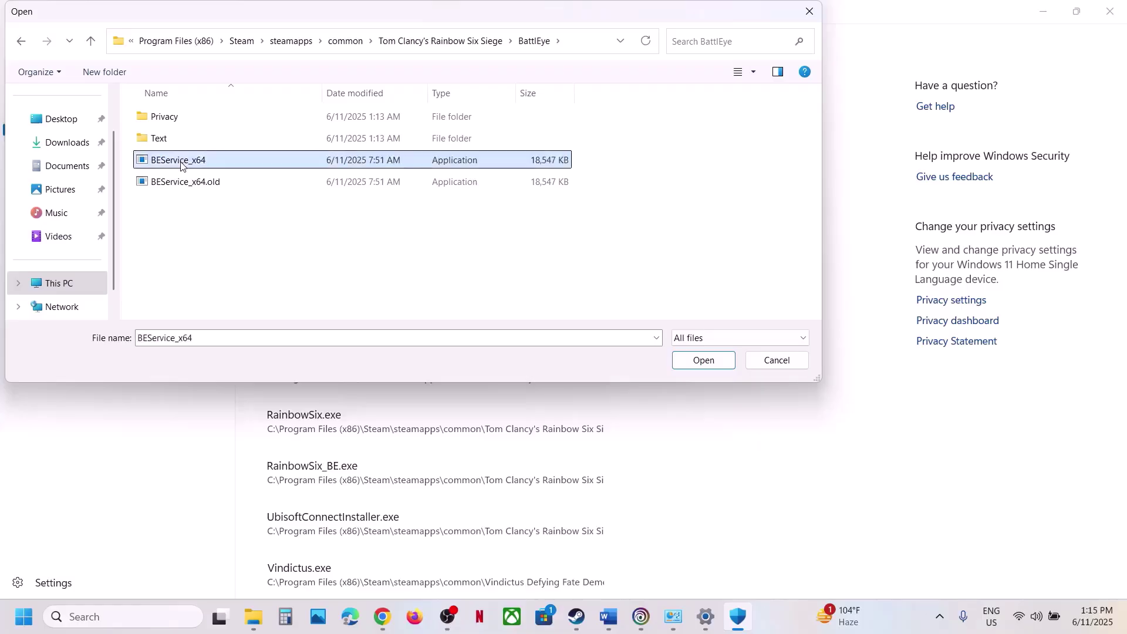
pyautogui.click(698, 362)
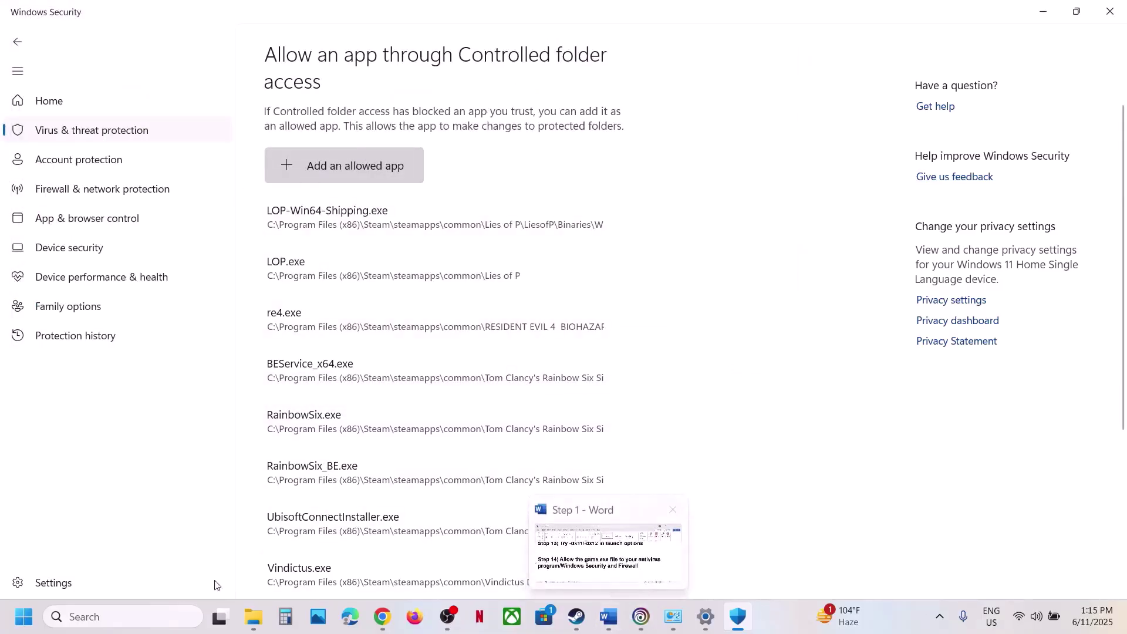
# - Search 'control', then go System and Security > Windows Defender Firewall > Allow an app or feature
pyautogui.click(157, 616)
pyautogui.write('control')
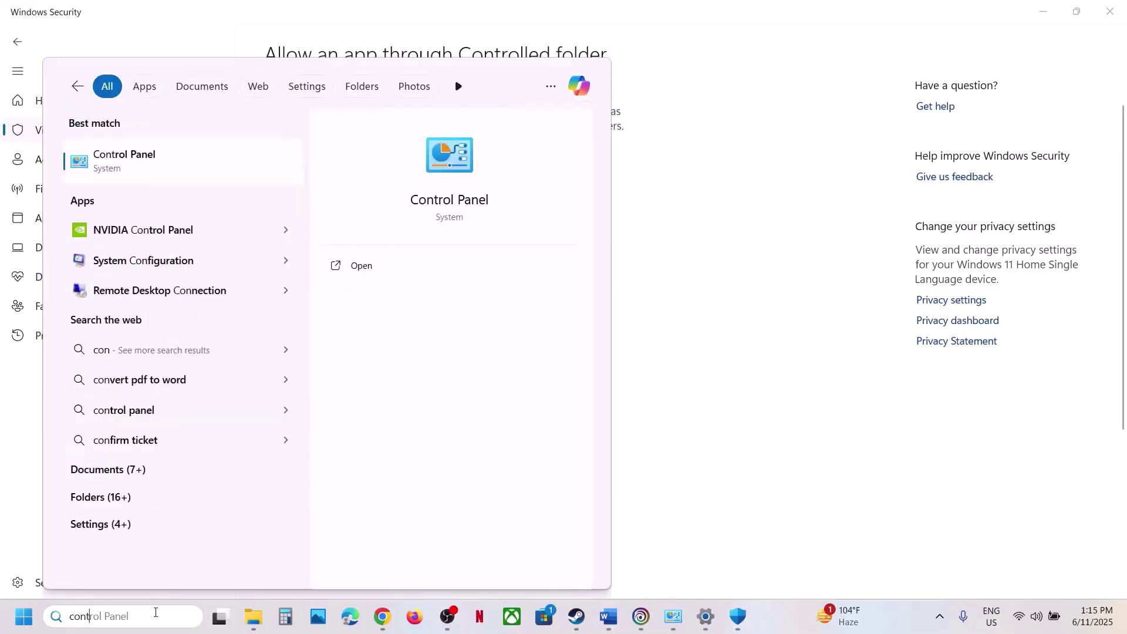
pyautogui.click(150, 170)
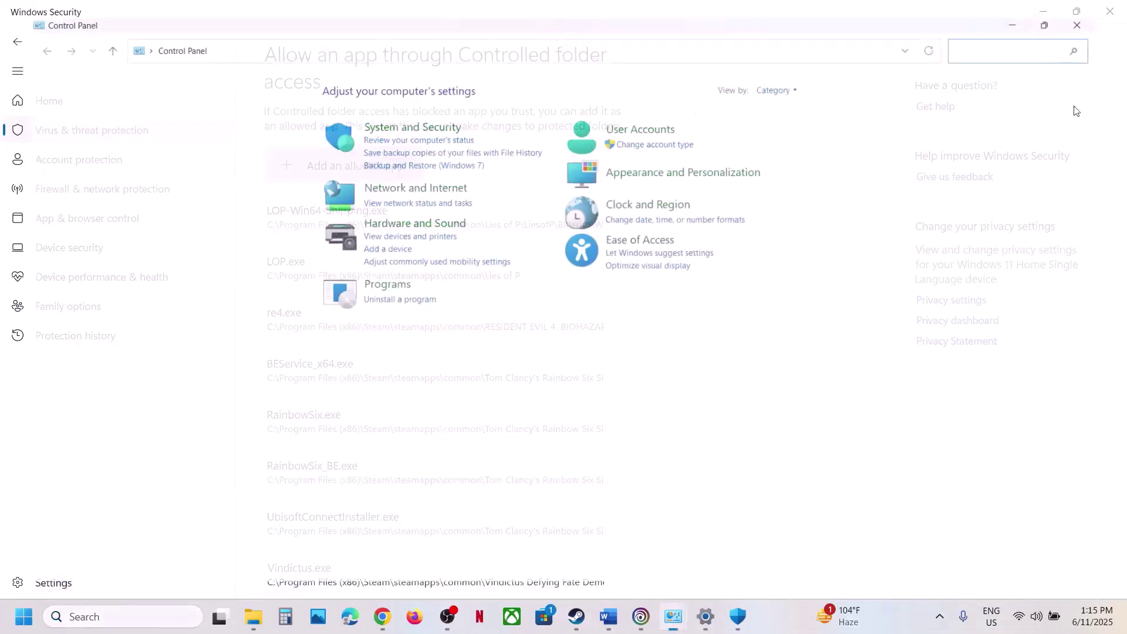
pyautogui.click(419, 116)
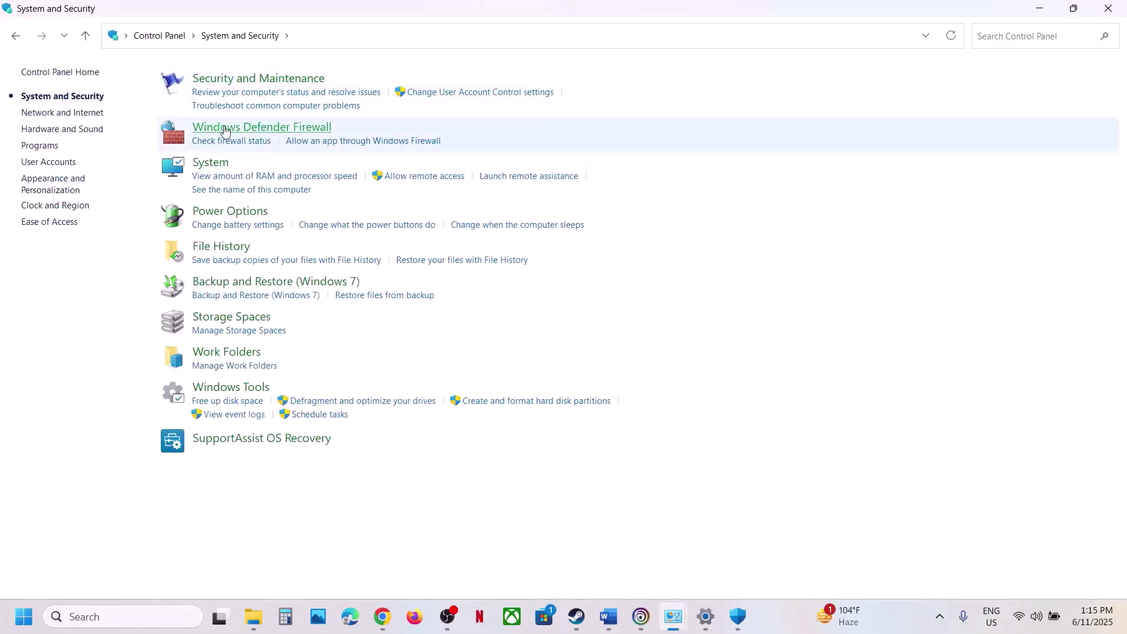
pyautogui.click(281, 138)
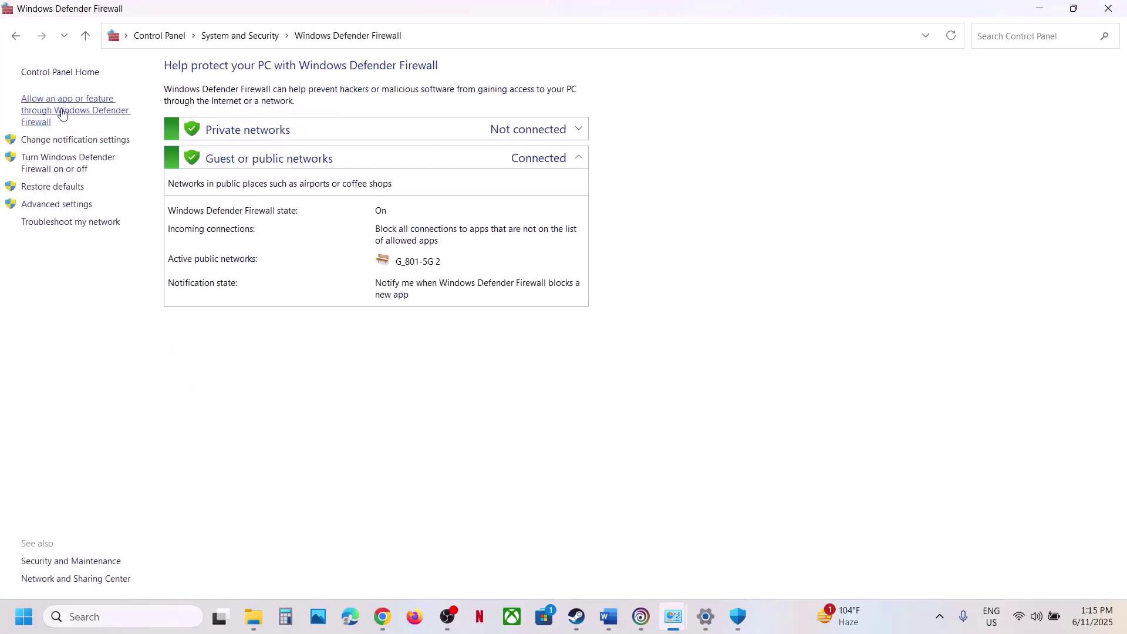
pyautogui.click(63, 114)
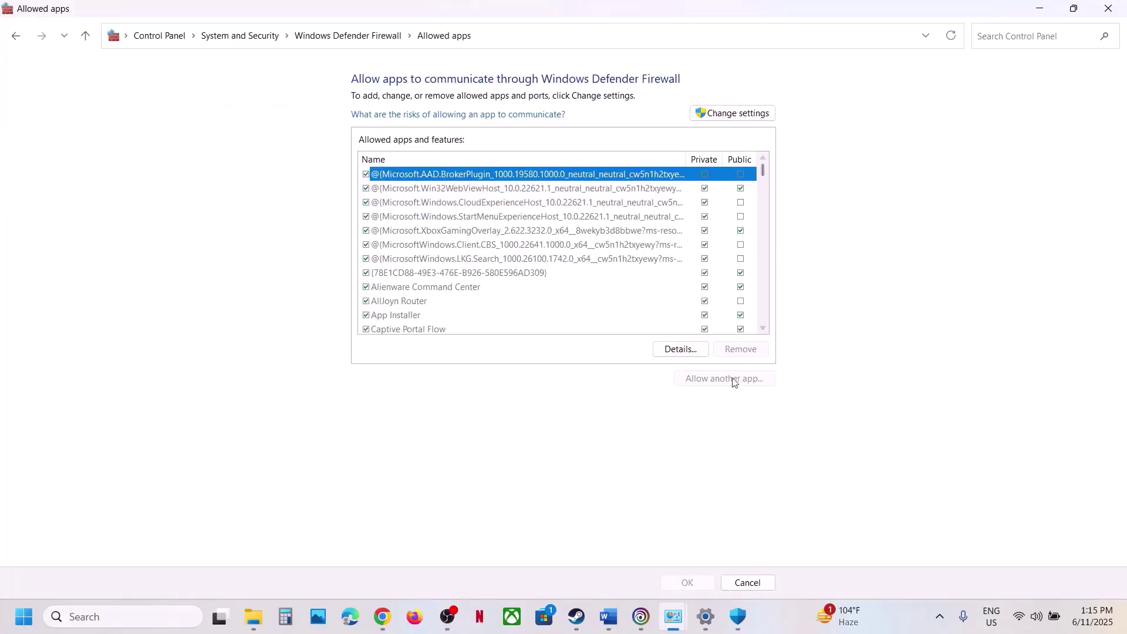
# - Unlock firewall settings and browse to C:\Program Files (x86)\Steam\steamapps\common\Tom Clancy's Rainbow Six Siege
pyautogui.click(737, 113)
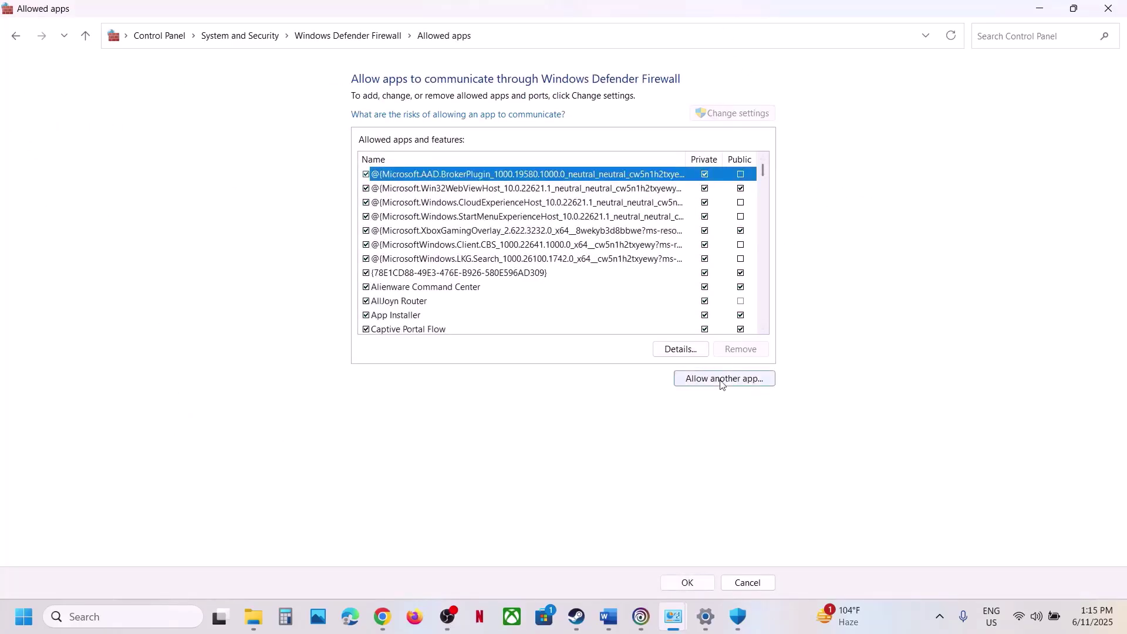
pyautogui.click(722, 380)
pyautogui.click(659, 375)
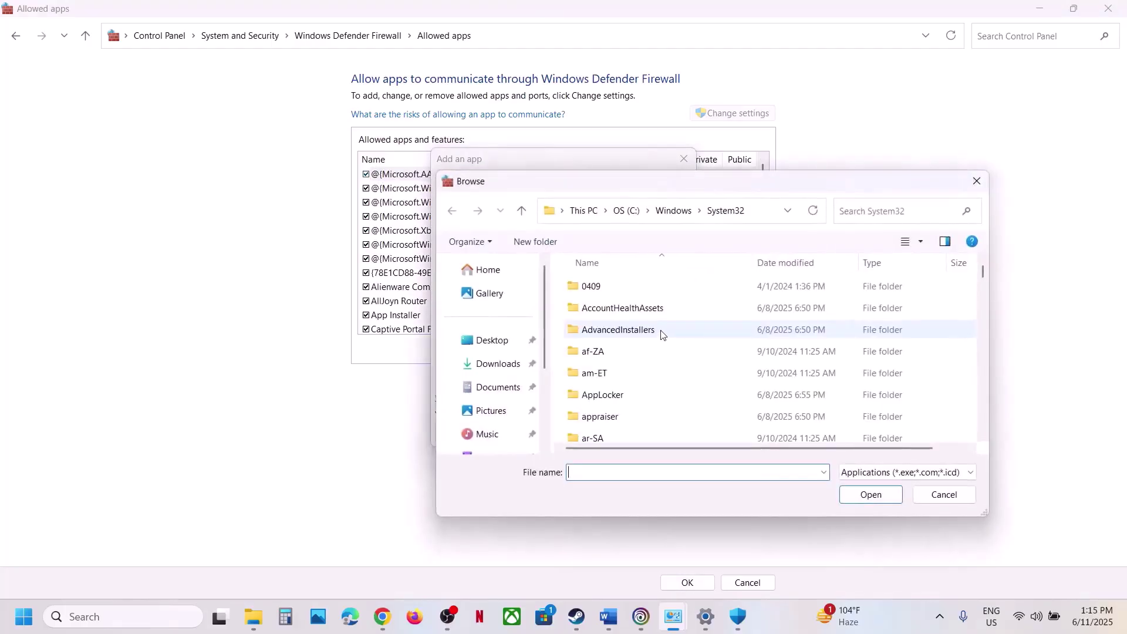
pyautogui.scroll(-3, 500, 369)
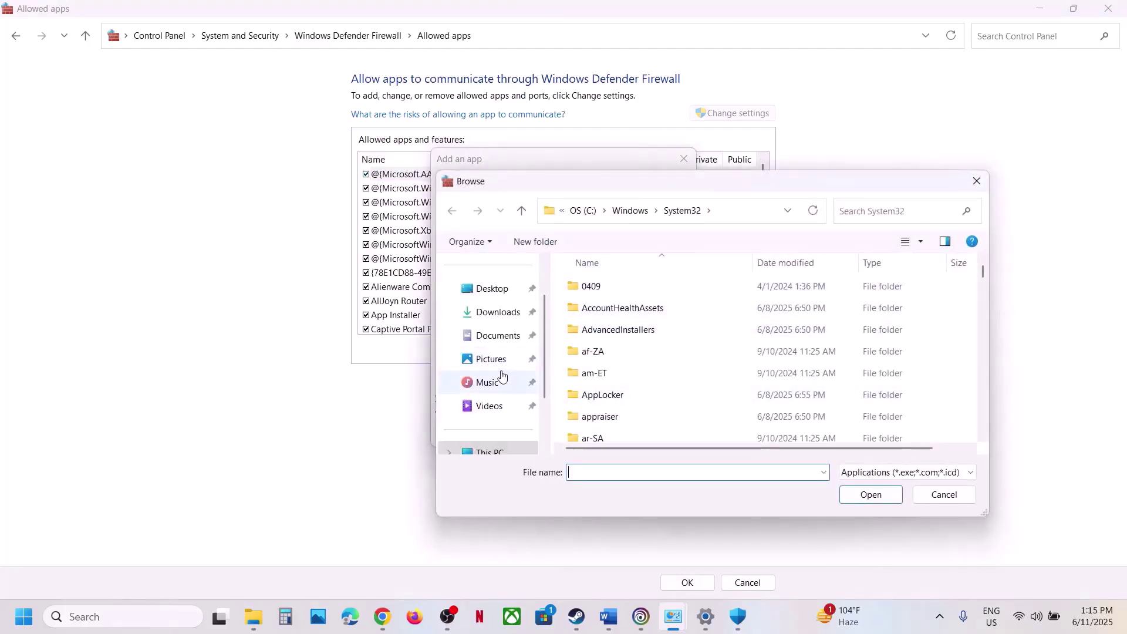
pyautogui.click(499, 388)
pyautogui.doubleClick(625, 296)
pyautogui.scroll(-3, 662, 375)
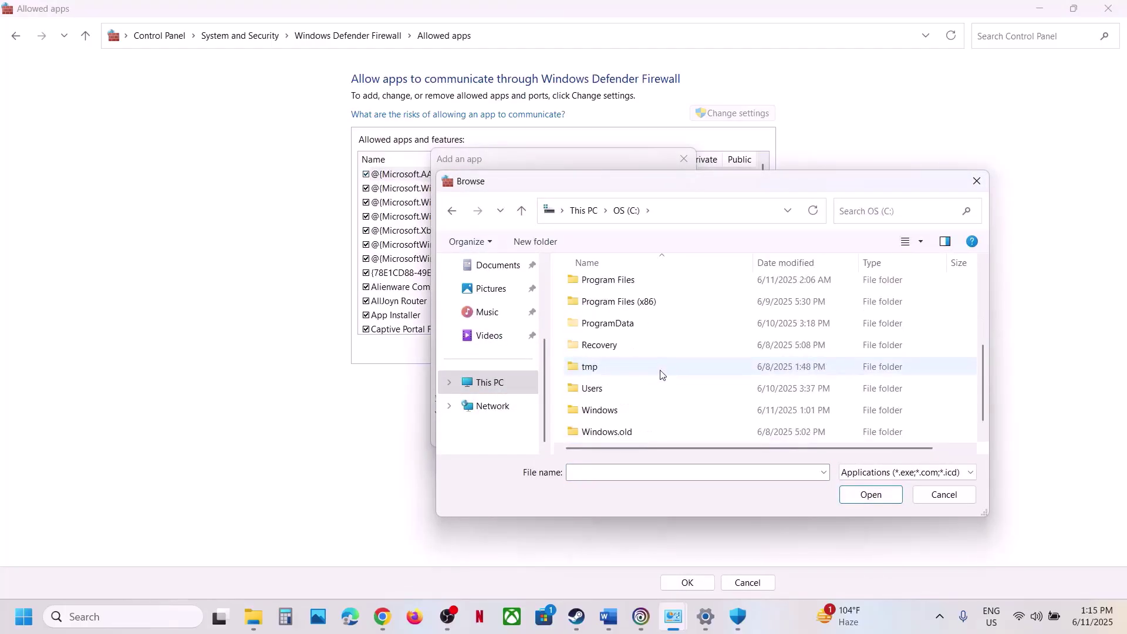
pyautogui.doubleClick(627, 308)
pyautogui.scroll(-5, 647, 367)
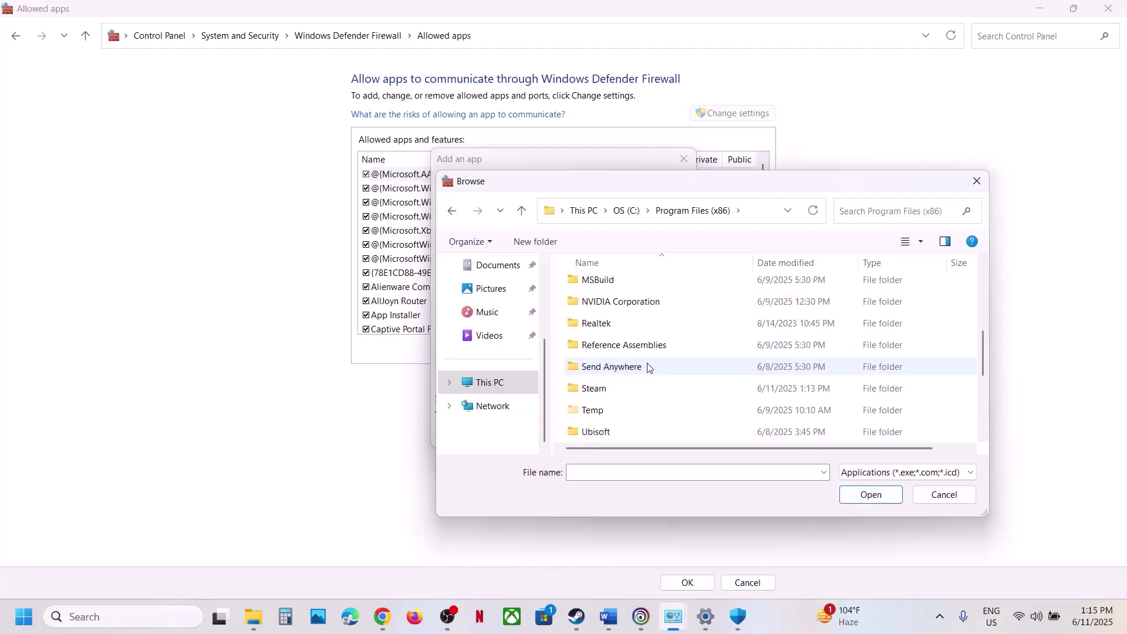
pyautogui.doubleClick(616, 392)
pyautogui.scroll(-2, 618, 317)
pyautogui.scroll(-2, 621, 347)
pyautogui.doubleClick(622, 352)
pyautogui.doubleClick(621, 291)
pyautogui.doubleClick(621, 373)
pyautogui.scroll(-1, 639, 364)
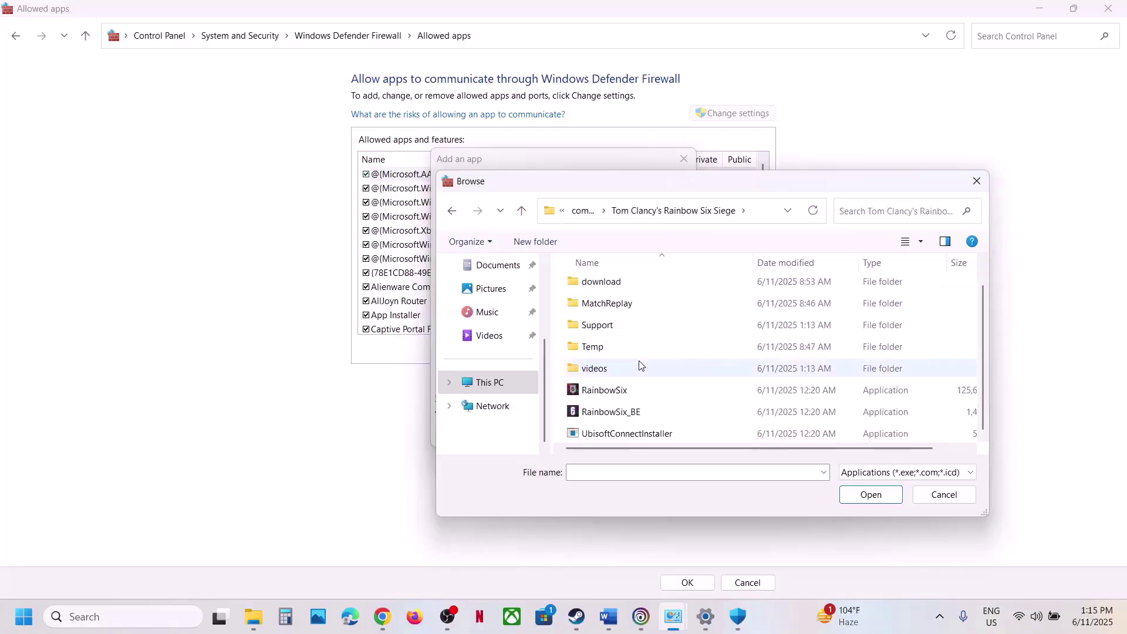
# - Try adding RainbowSix.exe and RainbowSix_BE.exe, dismissing the already-in-the-list errors
pyautogui.click(599, 397)
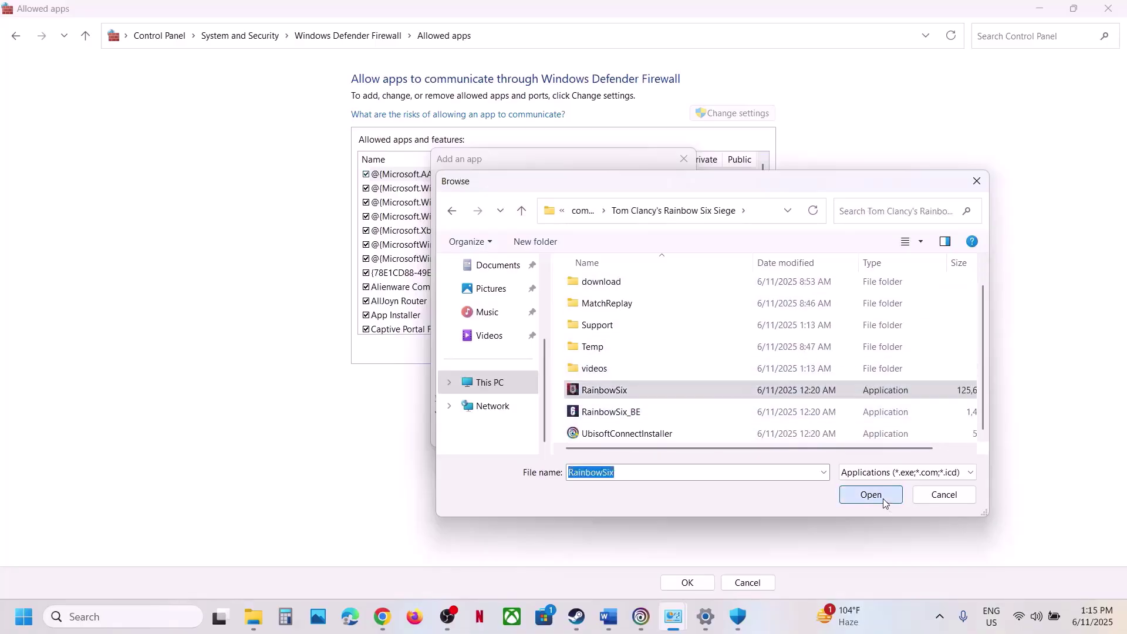
pyautogui.click(880, 496)
pyautogui.click(611, 434)
pyautogui.click(645, 362)
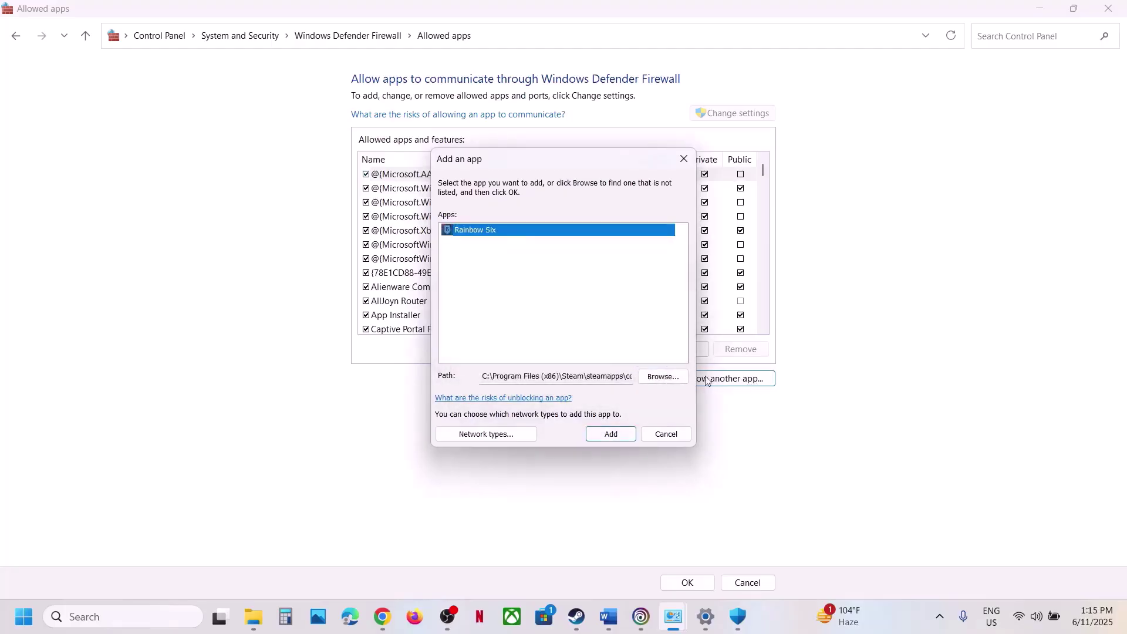
pyautogui.click(662, 376)
pyautogui.scroll(-1, 634, 426)
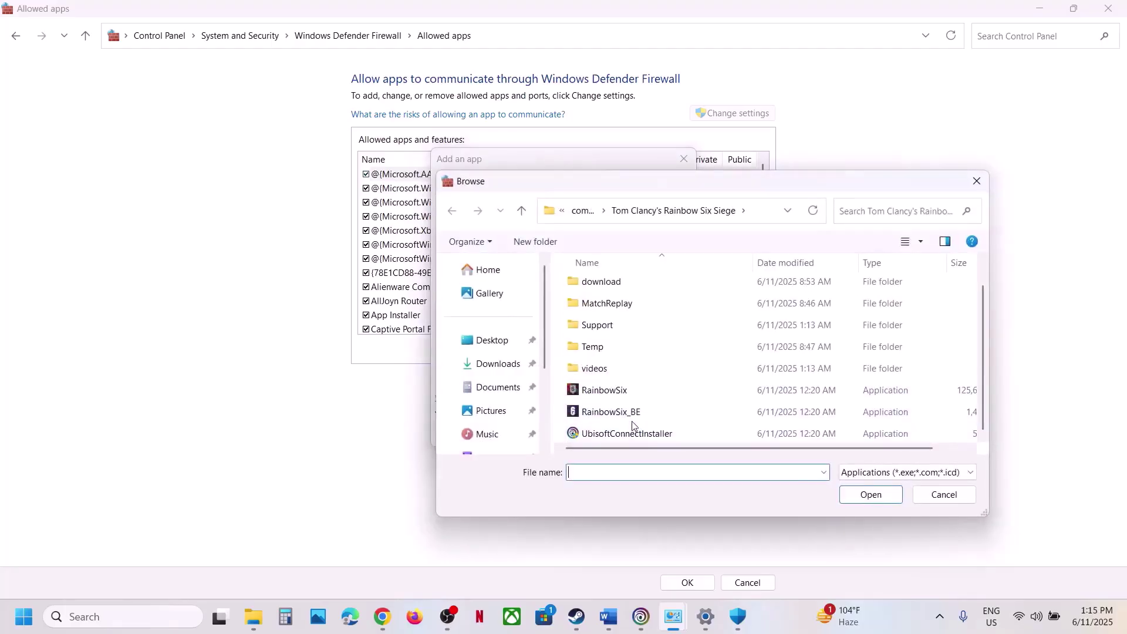
pyautogui.click(632, 415)
pyautogui.click(870, 495)
pyautogui.click(610, 433)
pyautogui.click(665, 362)
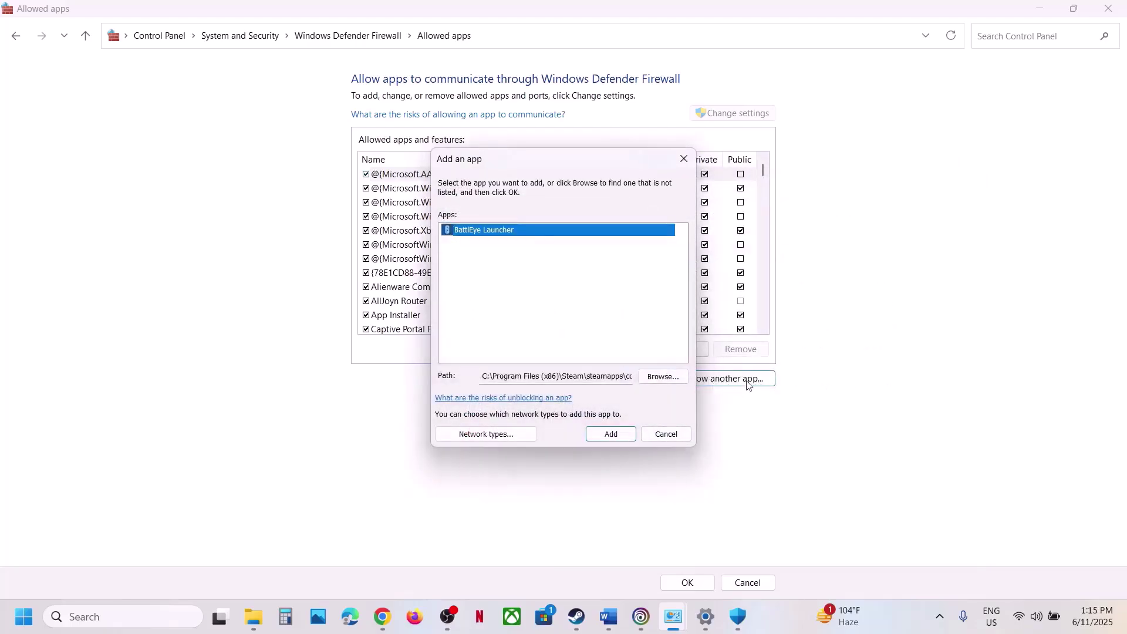
# - Add UbisoftConnectInstaller.exe to the firewall allowed apps
pyautogui.click(684, 379)
pyautogui.scroll(-1, 704, 341)
pyautogui.click(670, 434)
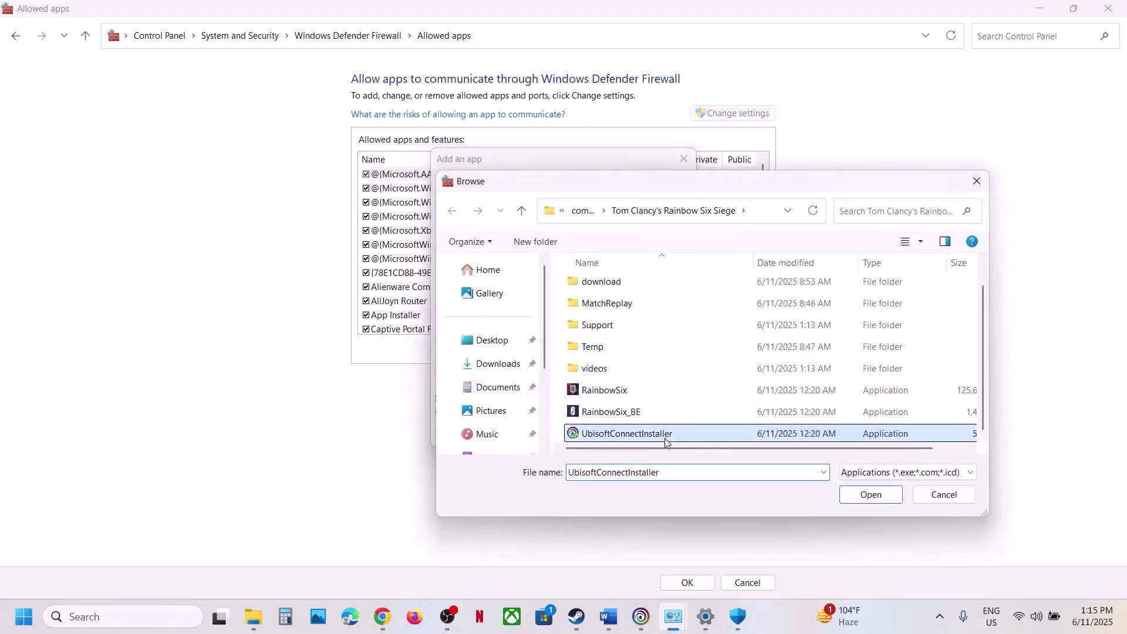
pyautogui.click(870, 495)
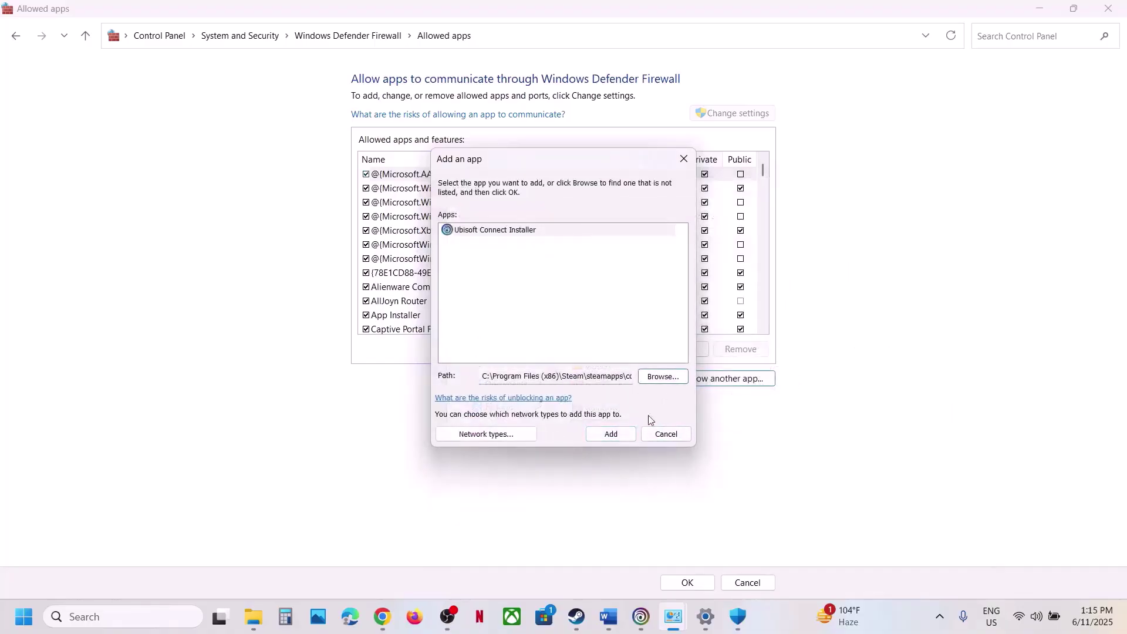
pyautogui.click(624, 434)
# - Add BEService_x64.exe from the BattlEye folder, then close the firewall window
pyautogui.click(722, 379)
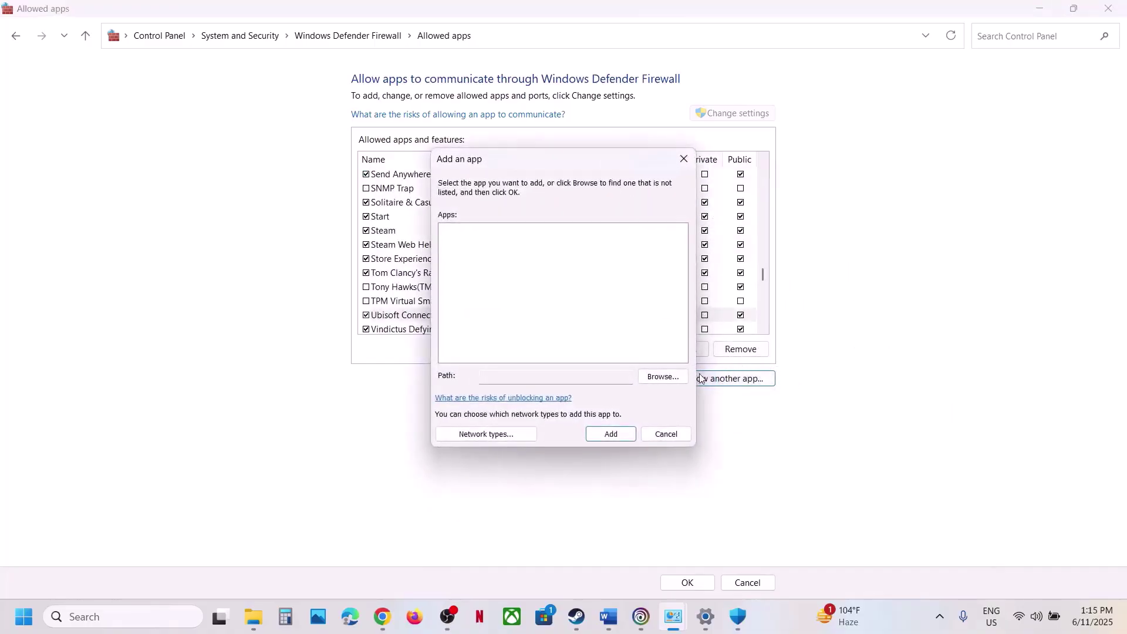
pyautogui.click(652, 379)
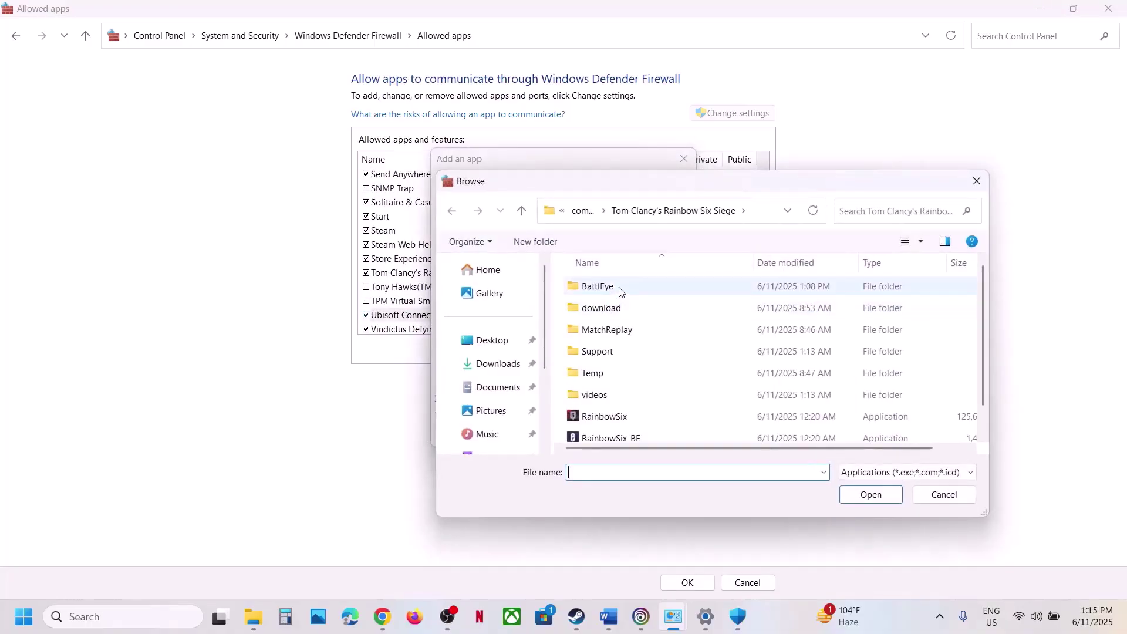
pyautogui.doubleClick(621, 292)
pyautogui.click(619, 329)
pyautogui.click(874, 495)
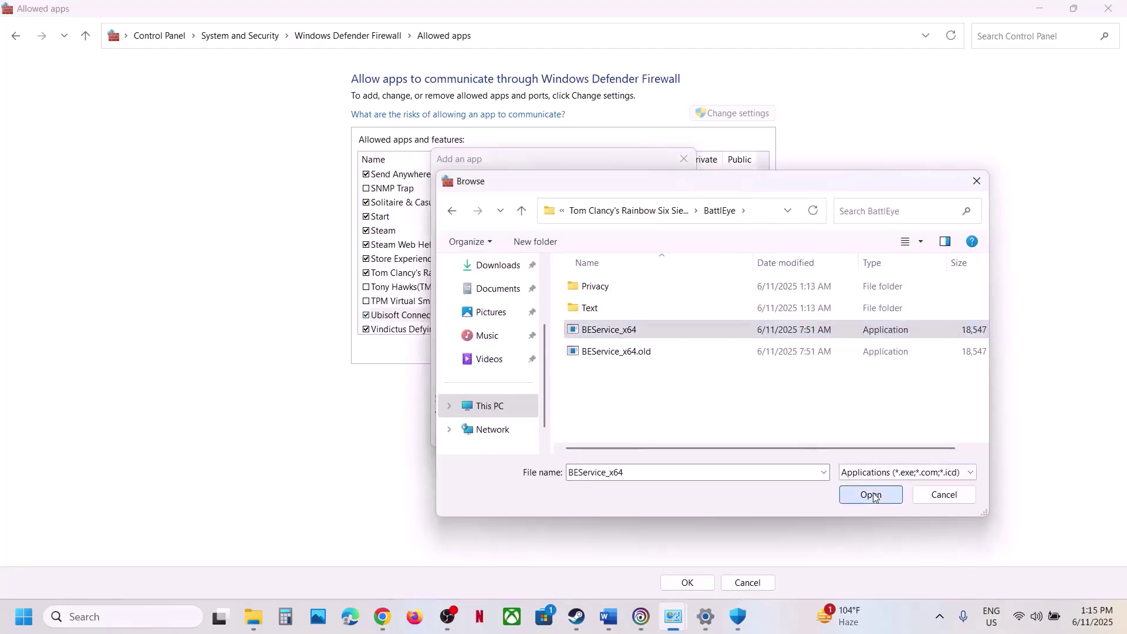
pyautogui.click(610, 433)
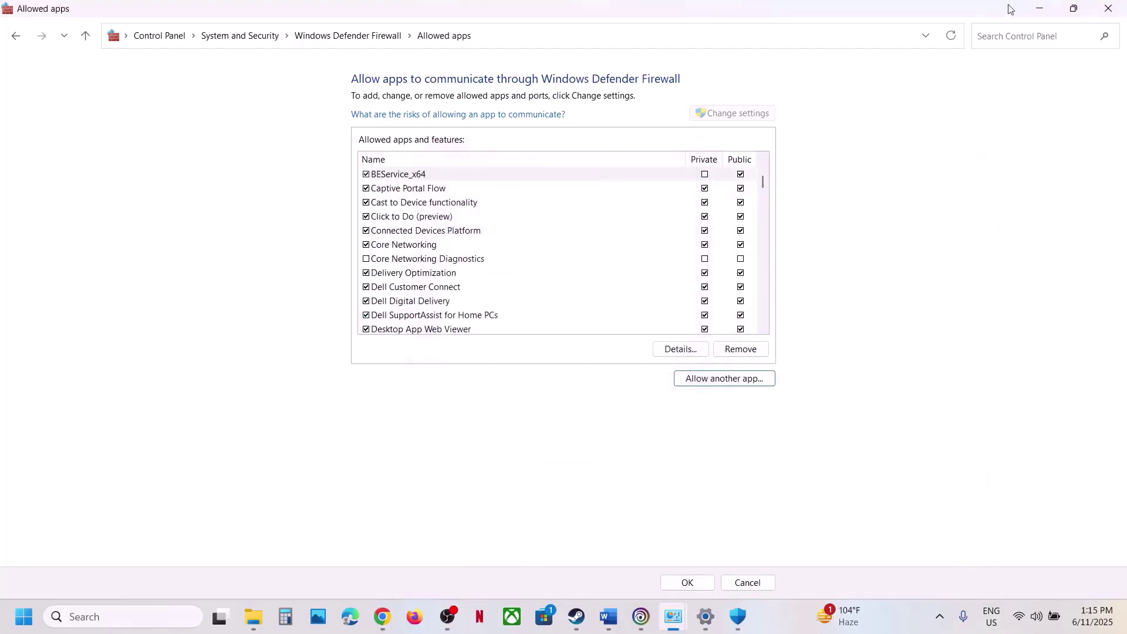
pyautogui.click(1105, 10)
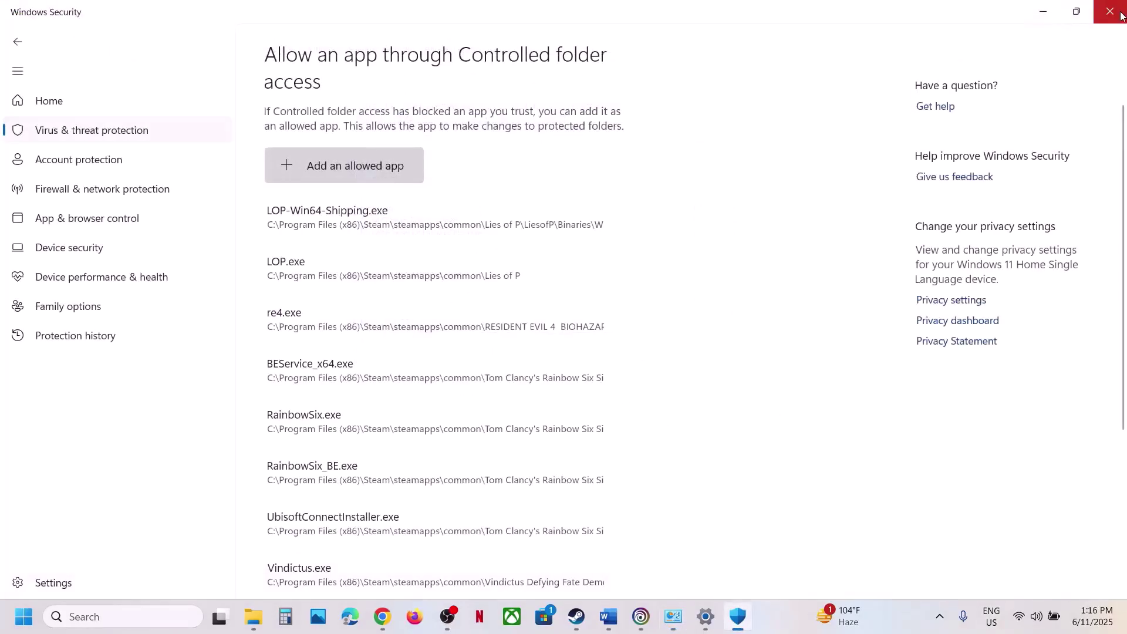